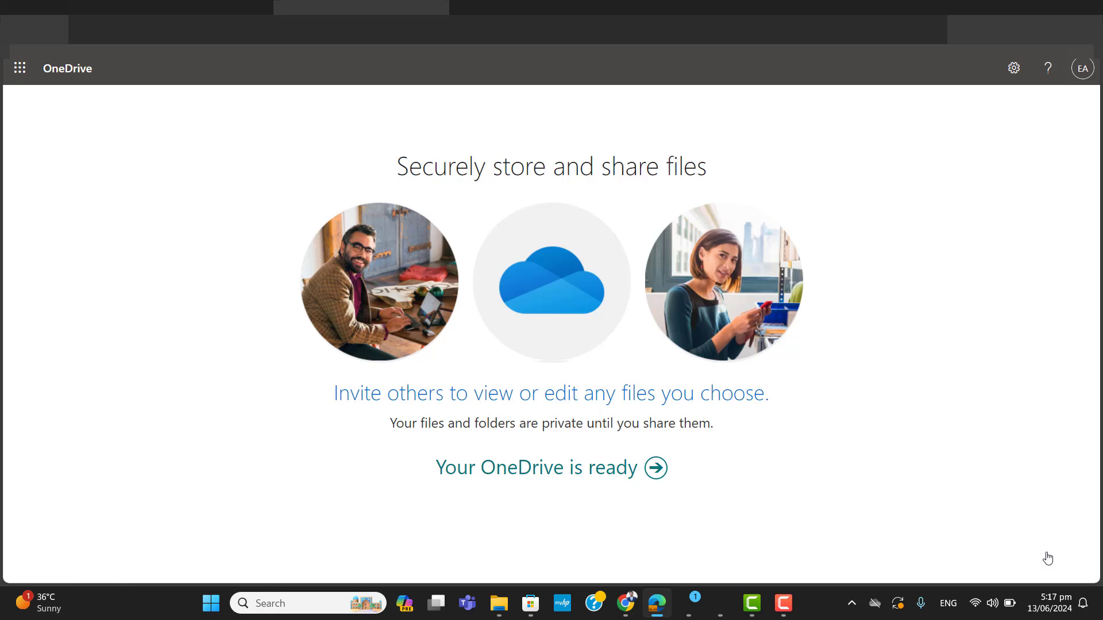
Step: Switch to the Chrome Incognito window, go to onedrive.com and open the OneDrive sign-in page
key("alt+Tab")
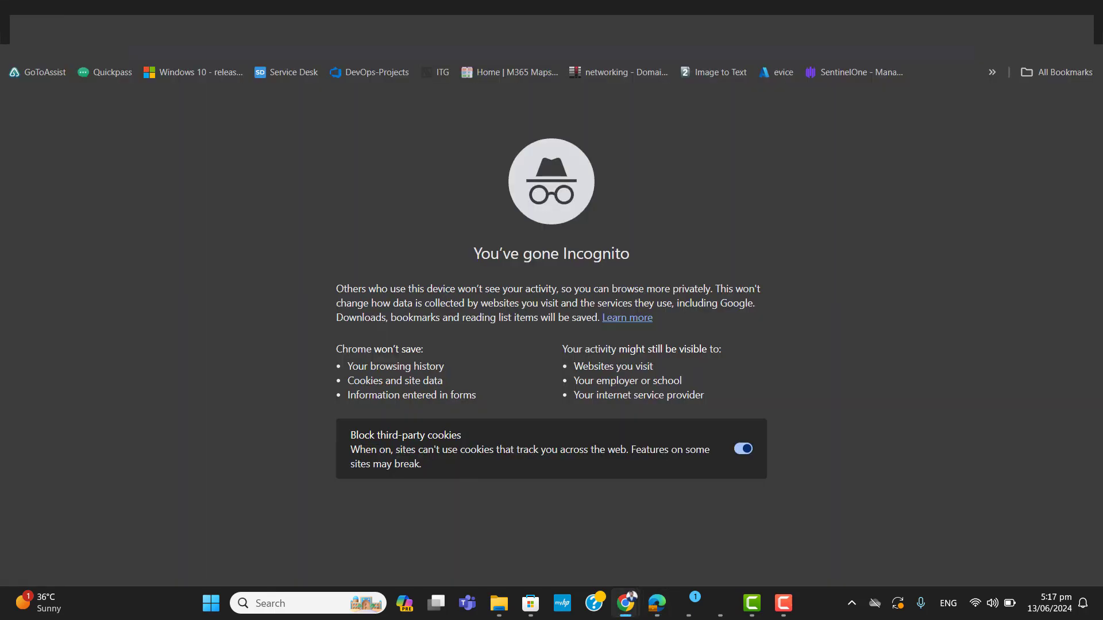
type("on")
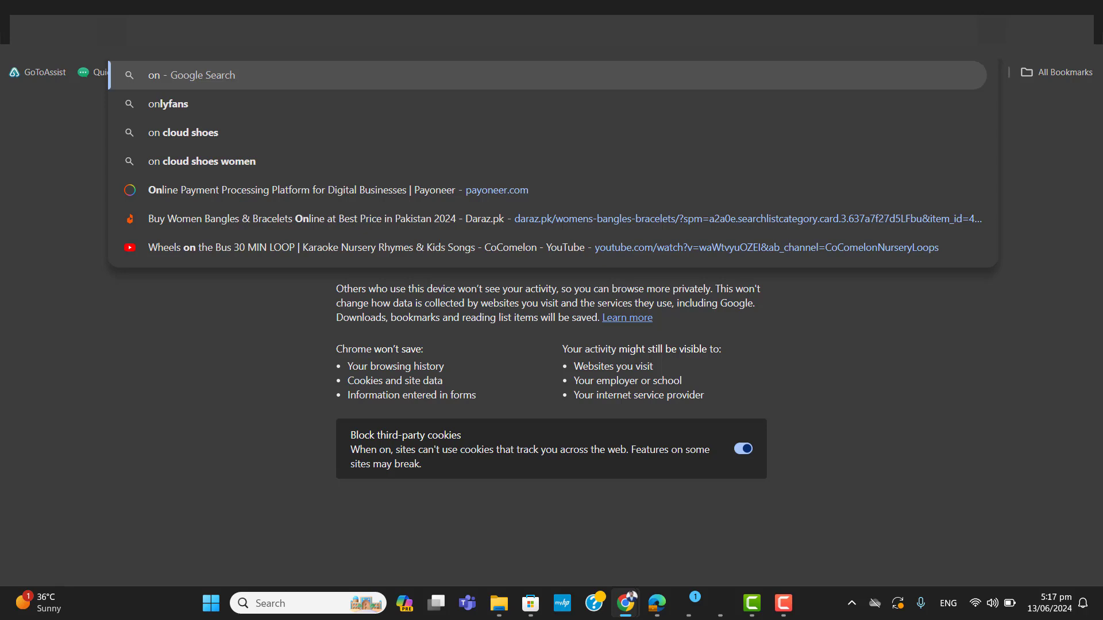
type("edrive.com")
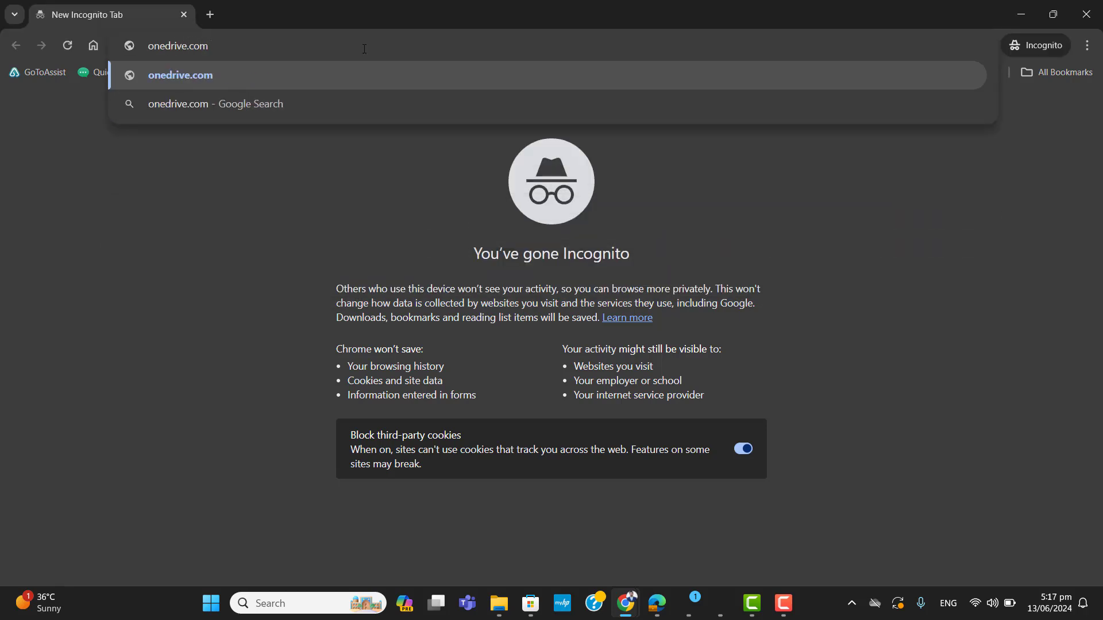
key("Return")
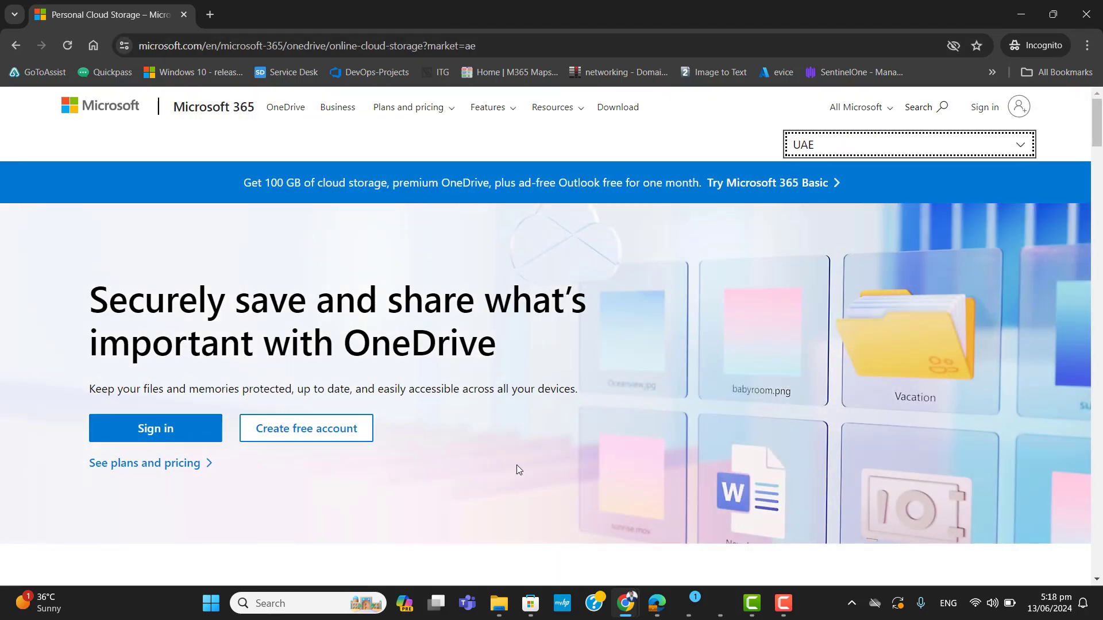
left_click(166, 429)
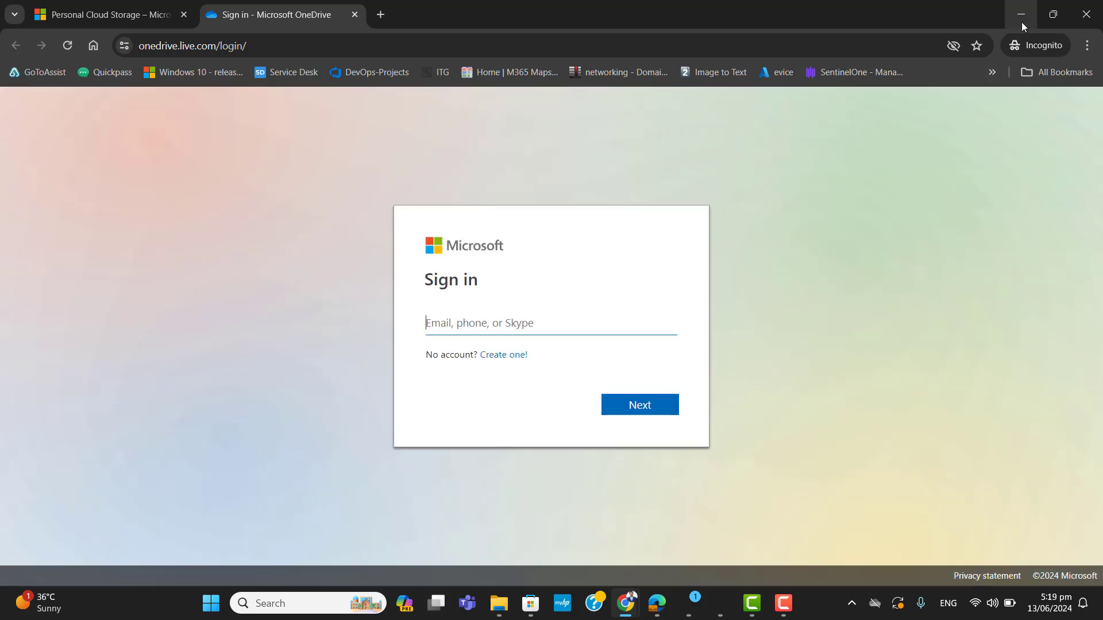
Step: Minimise the Chrome window and switch to the Microsoft 365 home page in Edge
left_click(1021, 22)
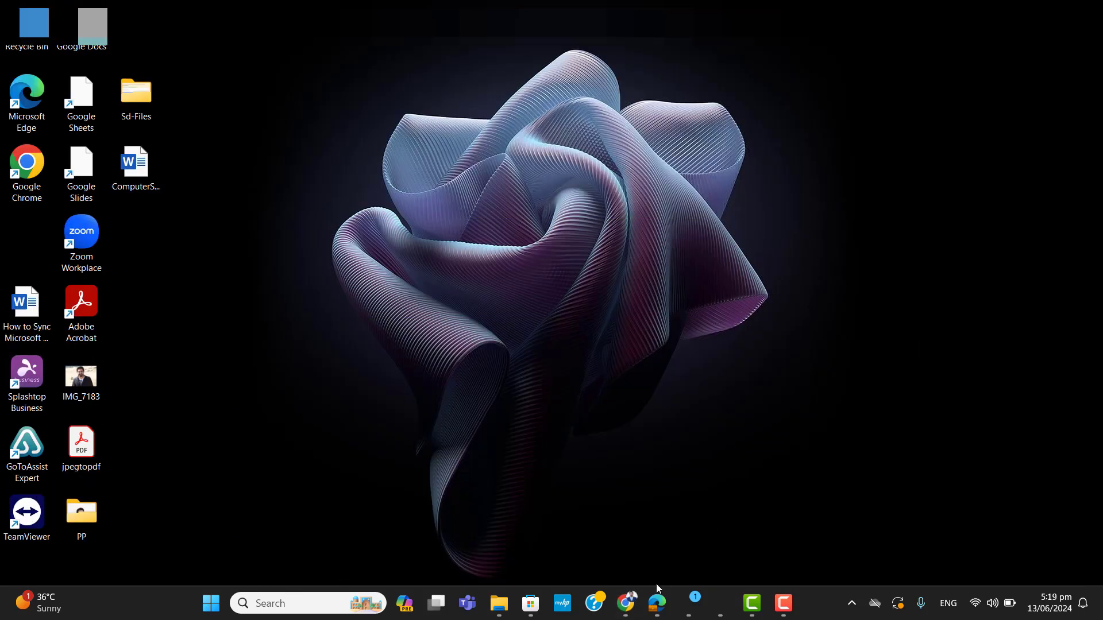
mouse_move(657, 603)
left_click(655, 525)
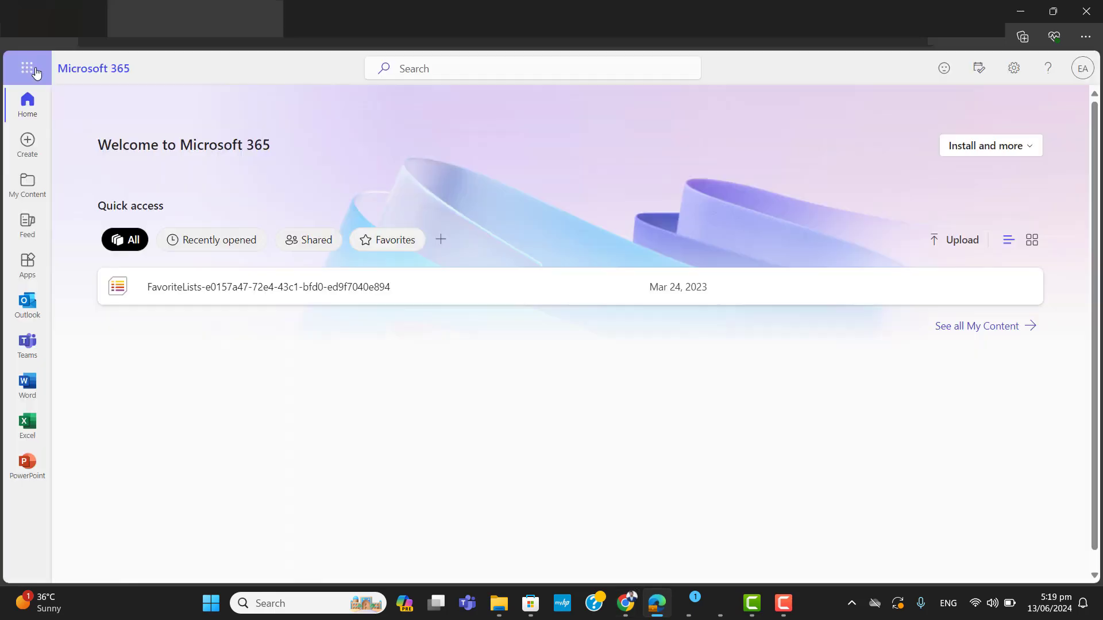
Step: Open OneDrive from the list of Microsoft 365 apps
left_click(28, 68)
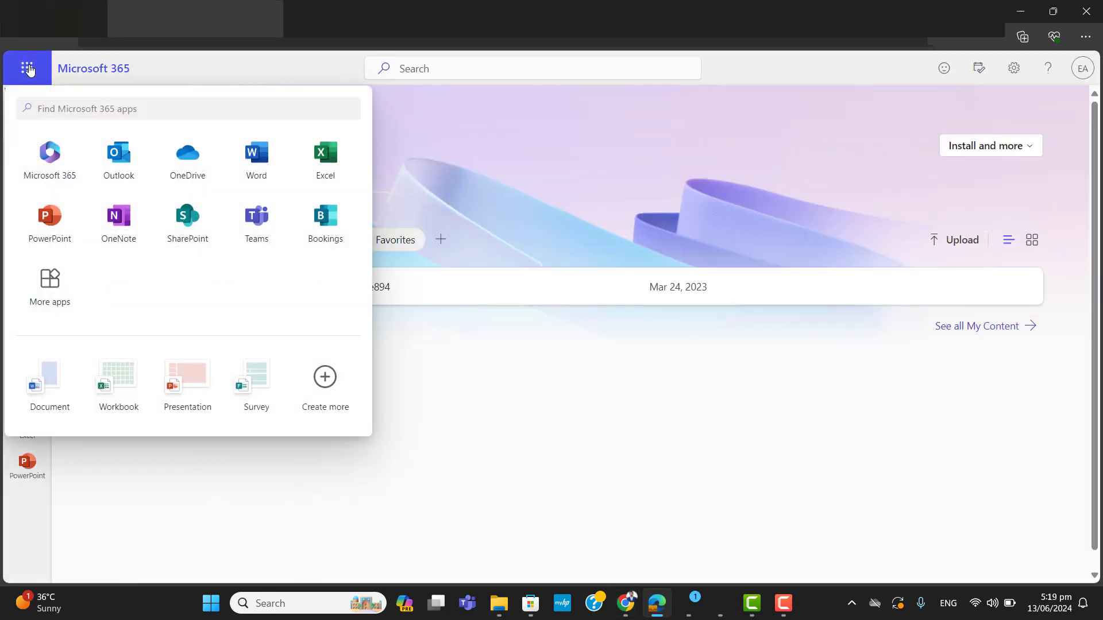
left_click(28, 67)
left_click(27, 68)
left_click(30, 69)
left_click(31, 69)
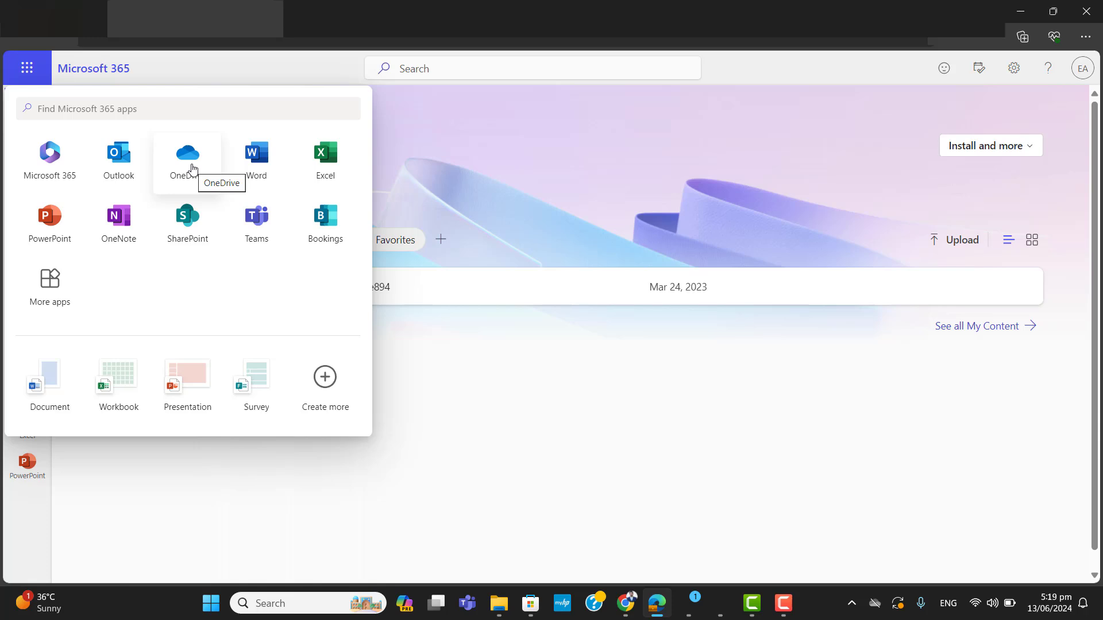
left_click(191, 168)
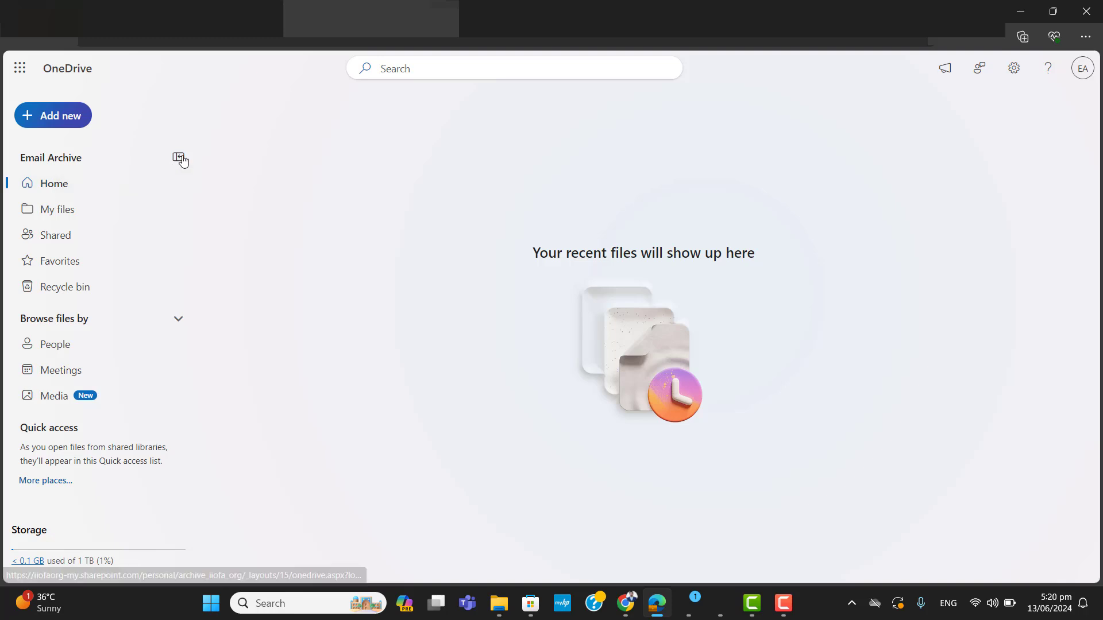
Step: Collapse the OneDrive navigation pane and expand it again
left_click(179, 158)
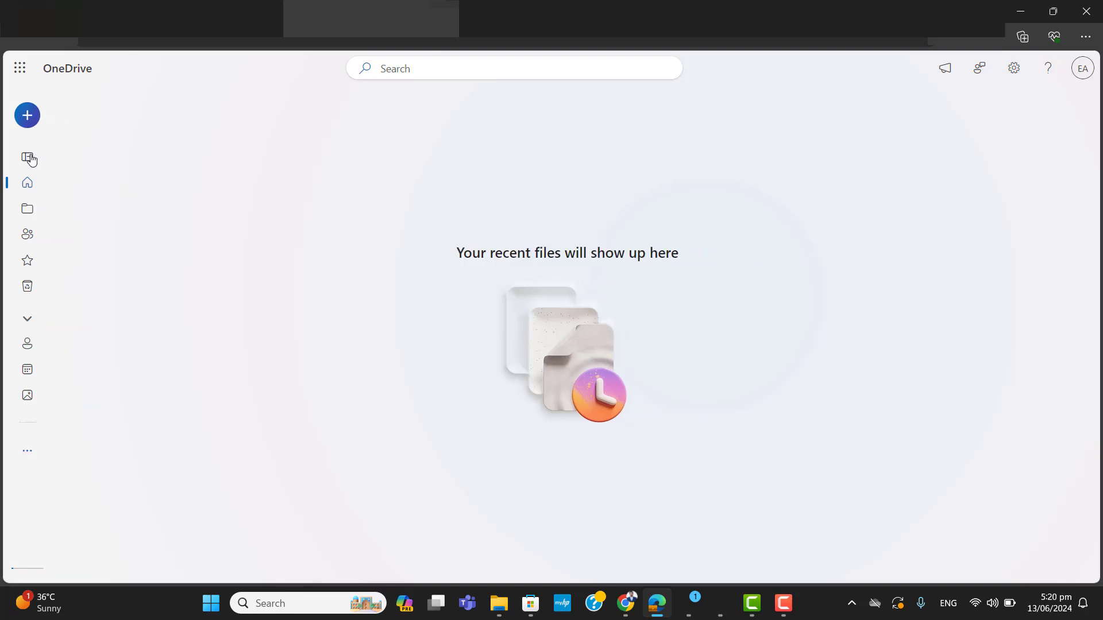
left_click(28, 158)
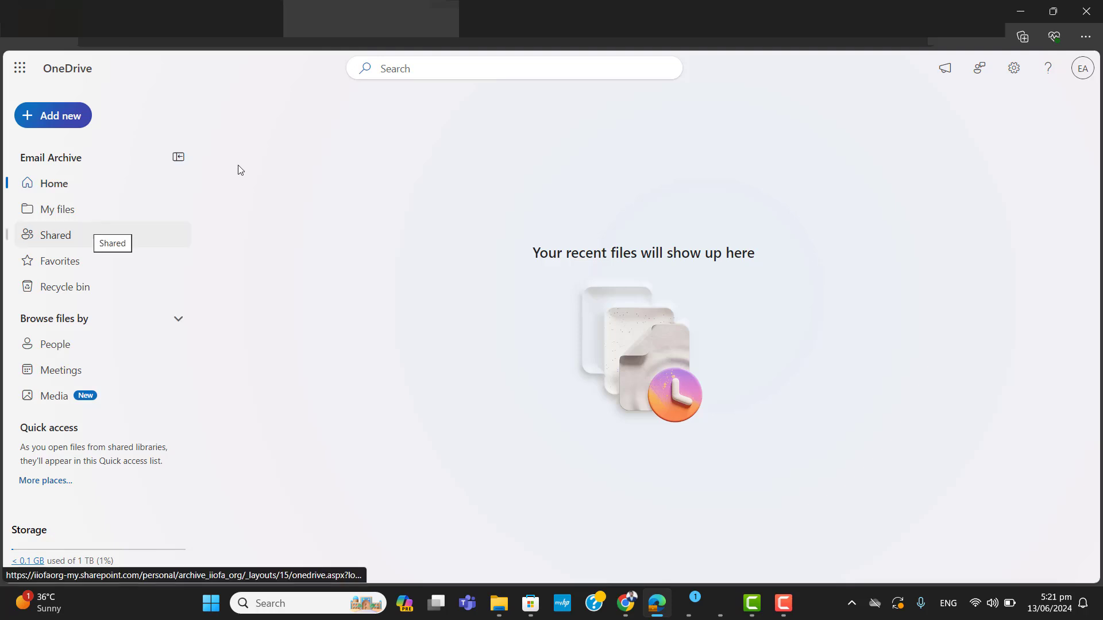
Step: Create a new folder named "folder 1" in My files
left_click(55, 117)
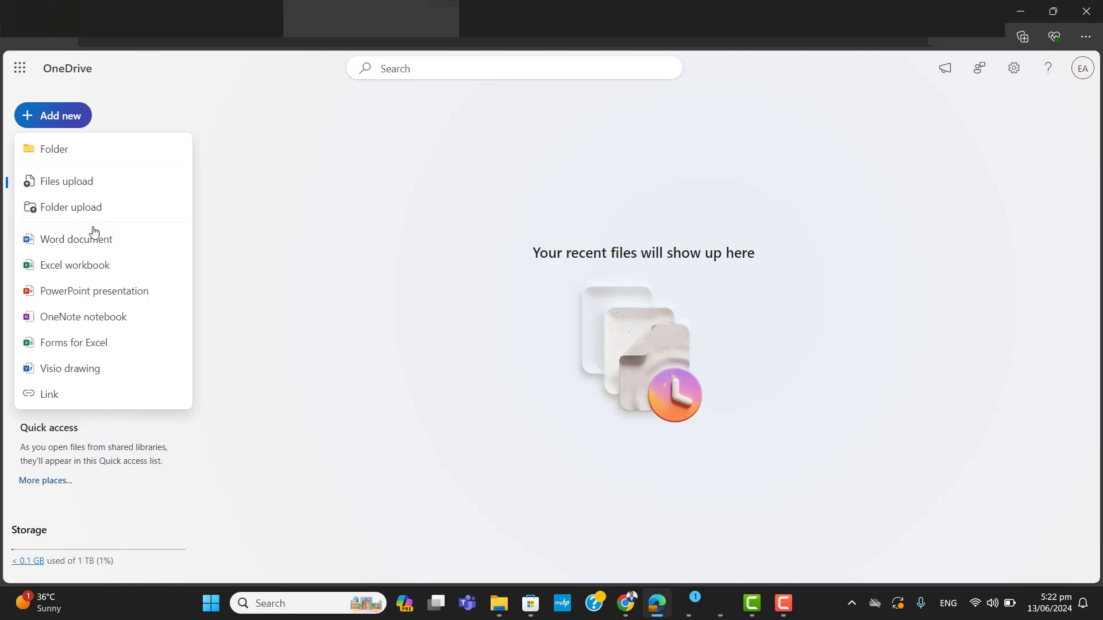
left_click(54, 397)
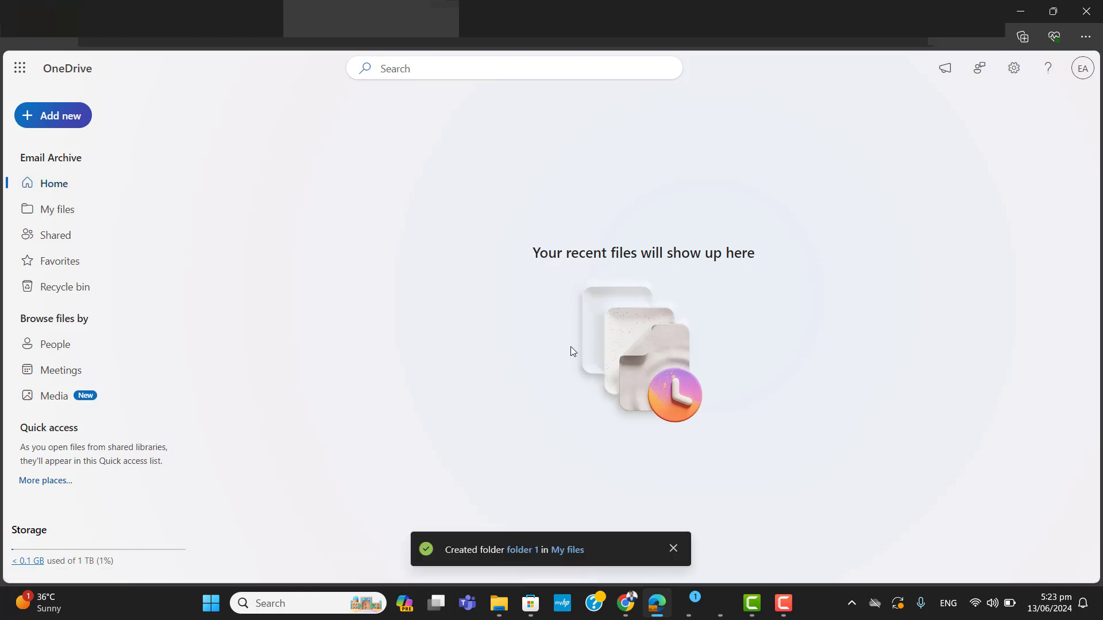
Step: Create a new Word document from OneDrive and write "document 1 in the Onedrive" in it
left_click(57, 115)
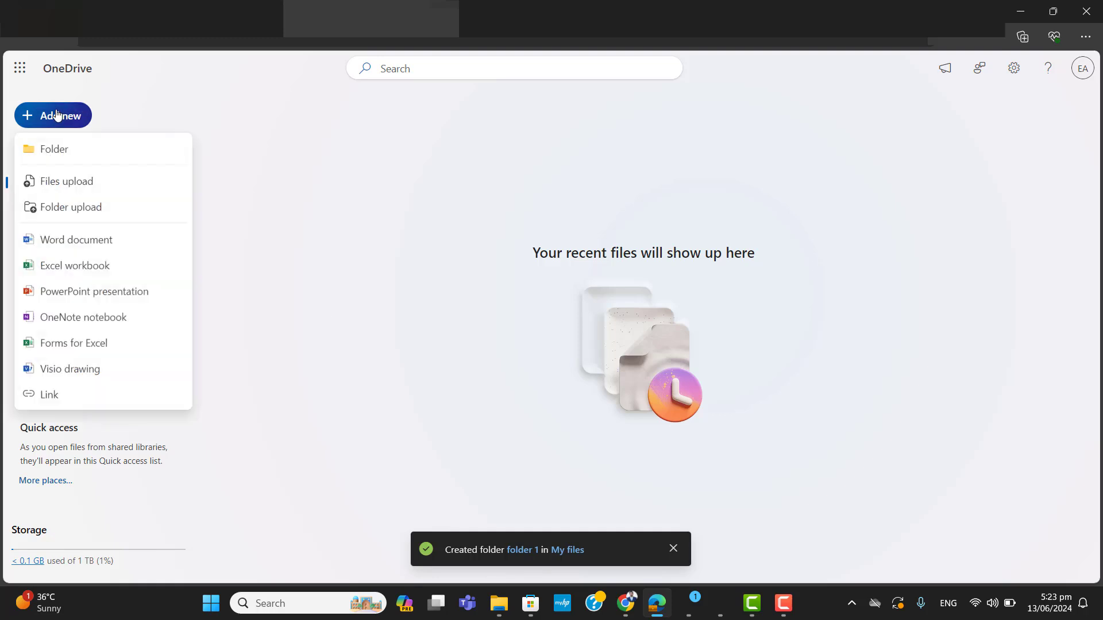
left_click(98, 244)
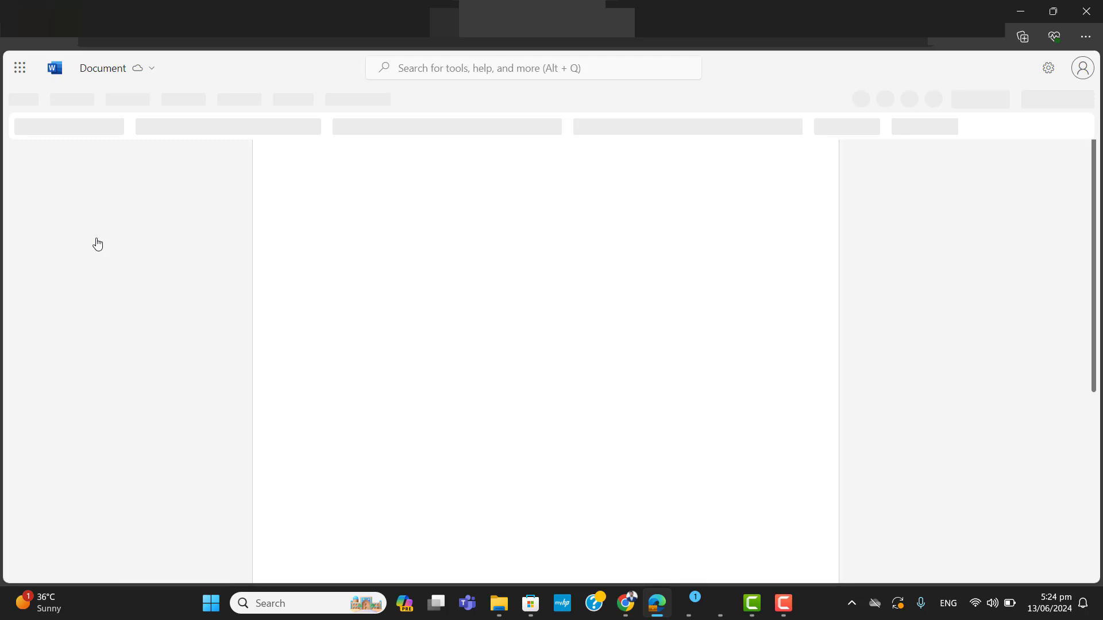
type("docue")
type("ent 1")
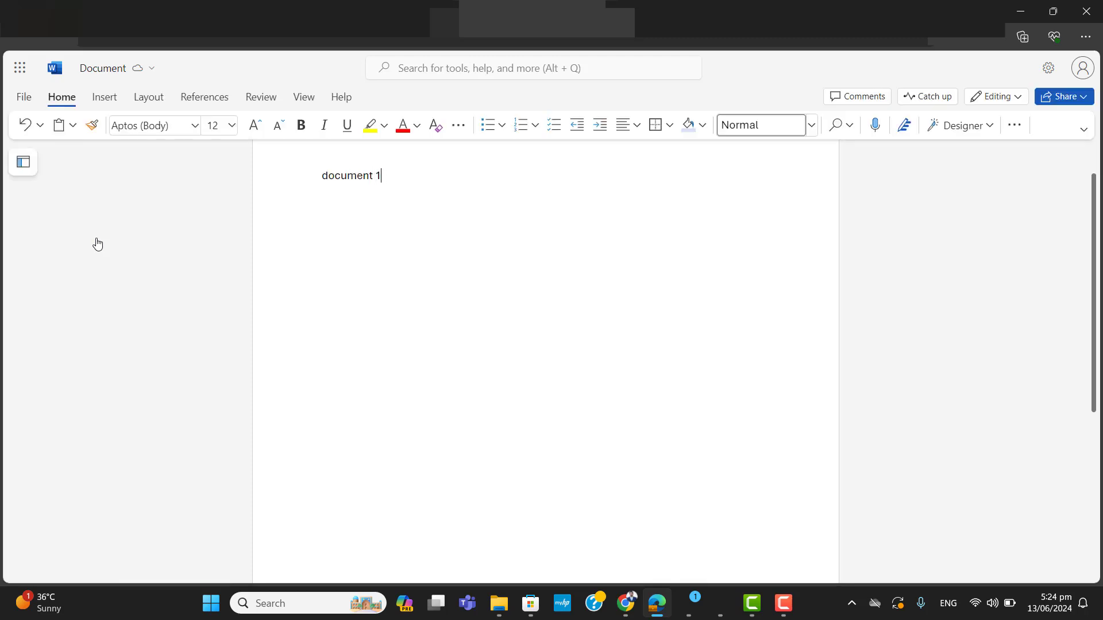
type(" in the Onc")
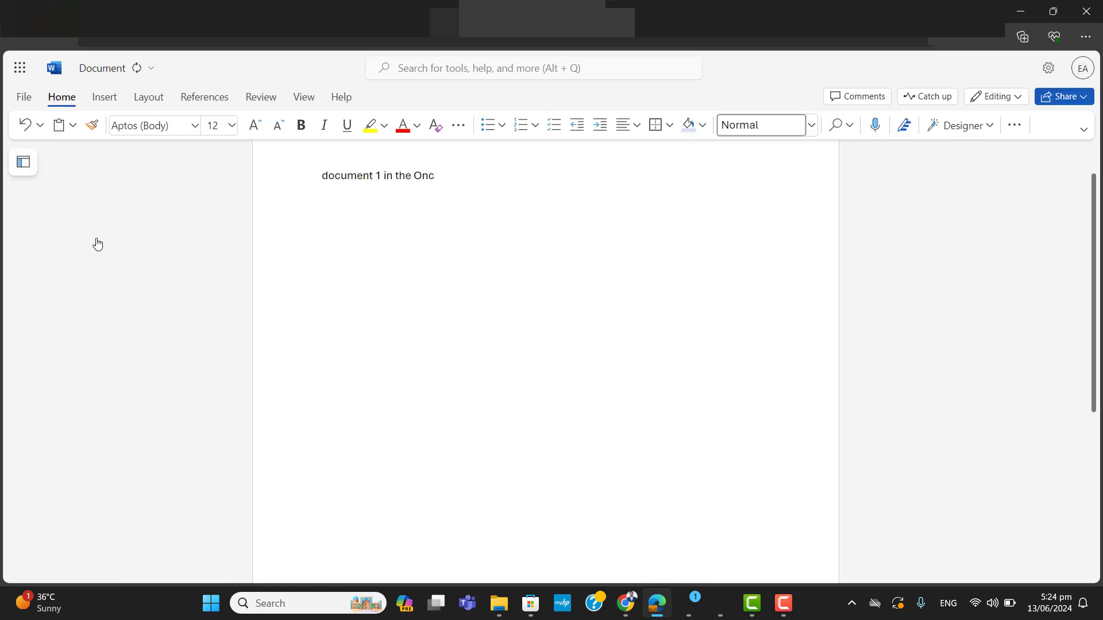
type("drive")
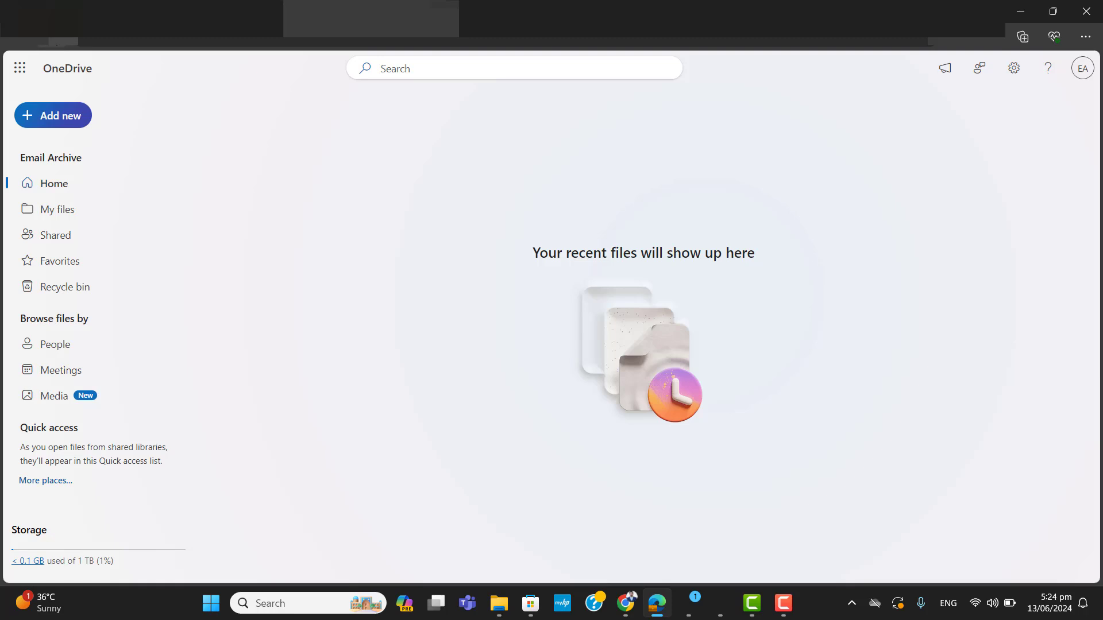
Step: Refresh the OneDrive home page and view the recent files filtered by Word, Excel, PowerPoint and PDF, ending on All
left_click(52, 37)
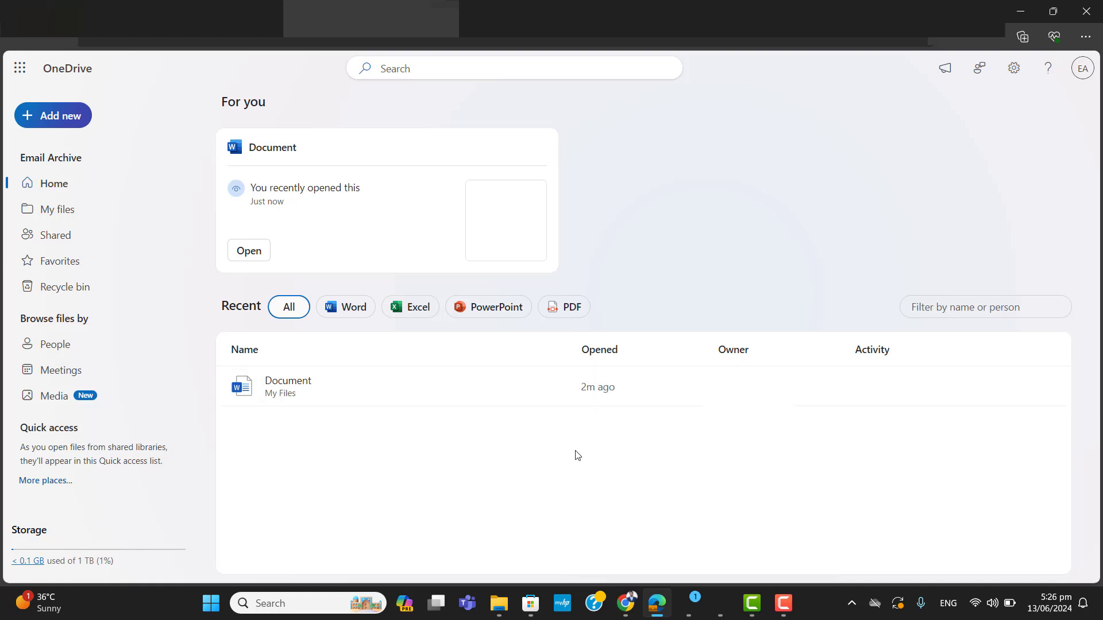
left_click(331, 311)
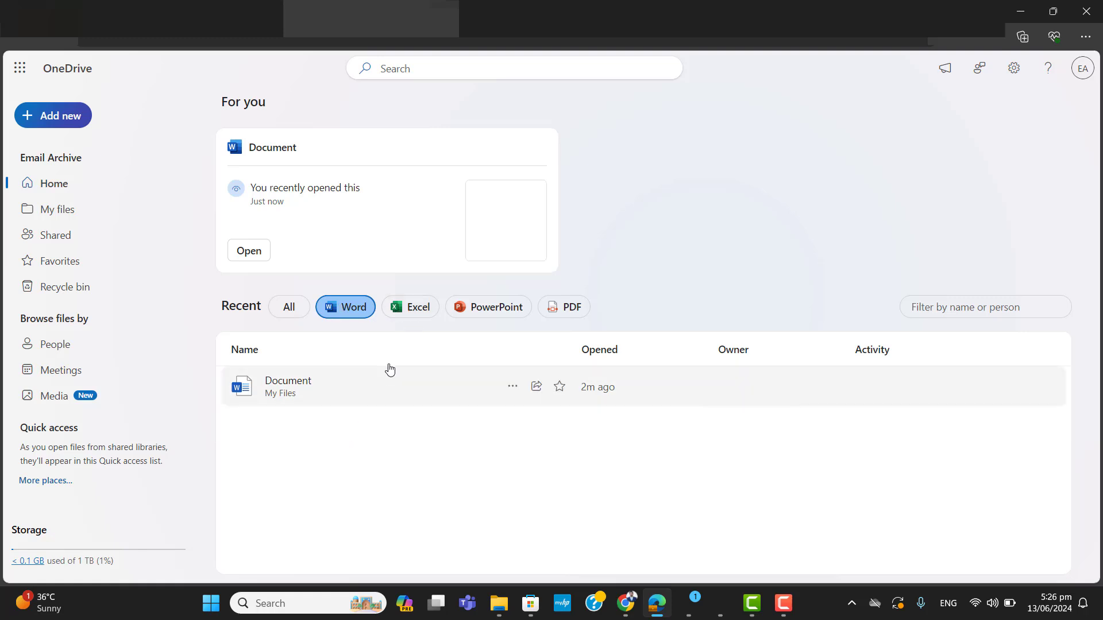
left_click(418, 310)
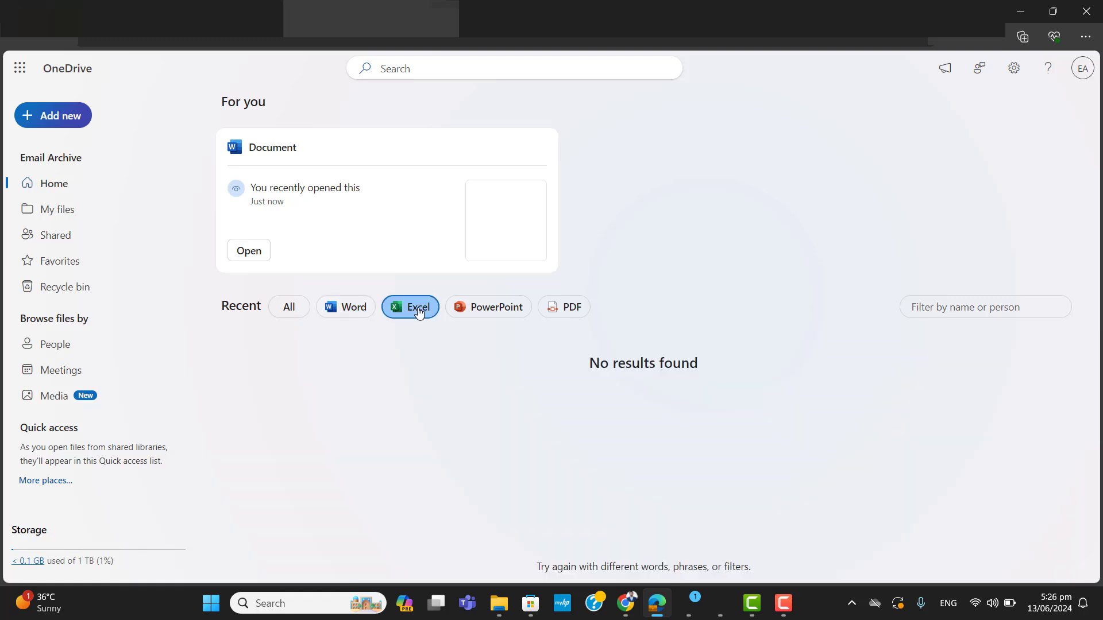
left_click(336, 313)
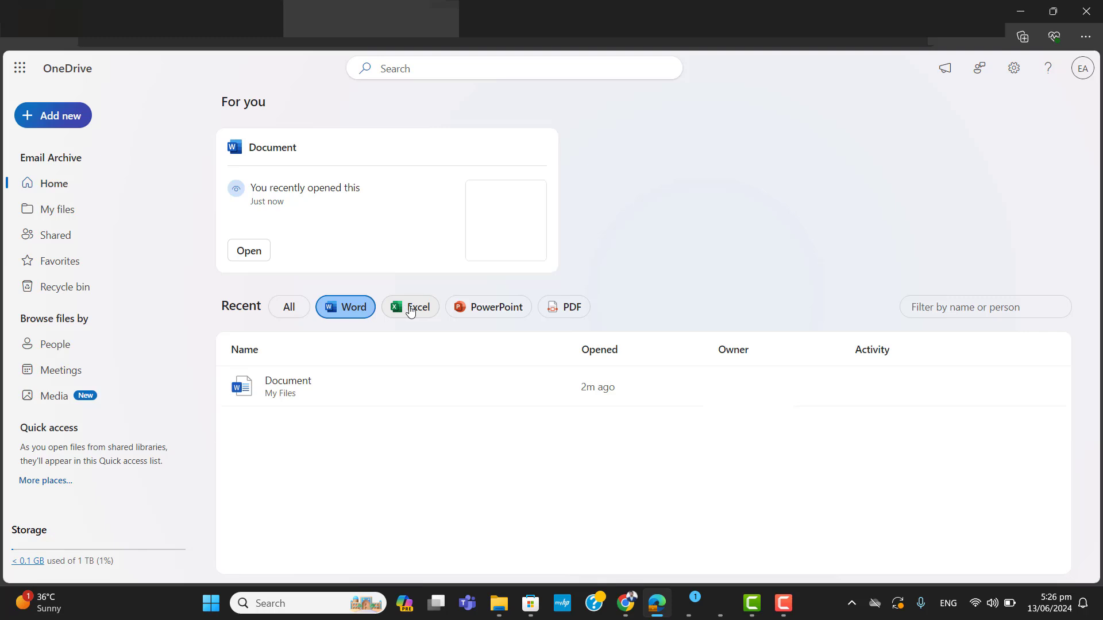
left_click(405, 311)
left_click(468, 309)
left_click(547, 308)
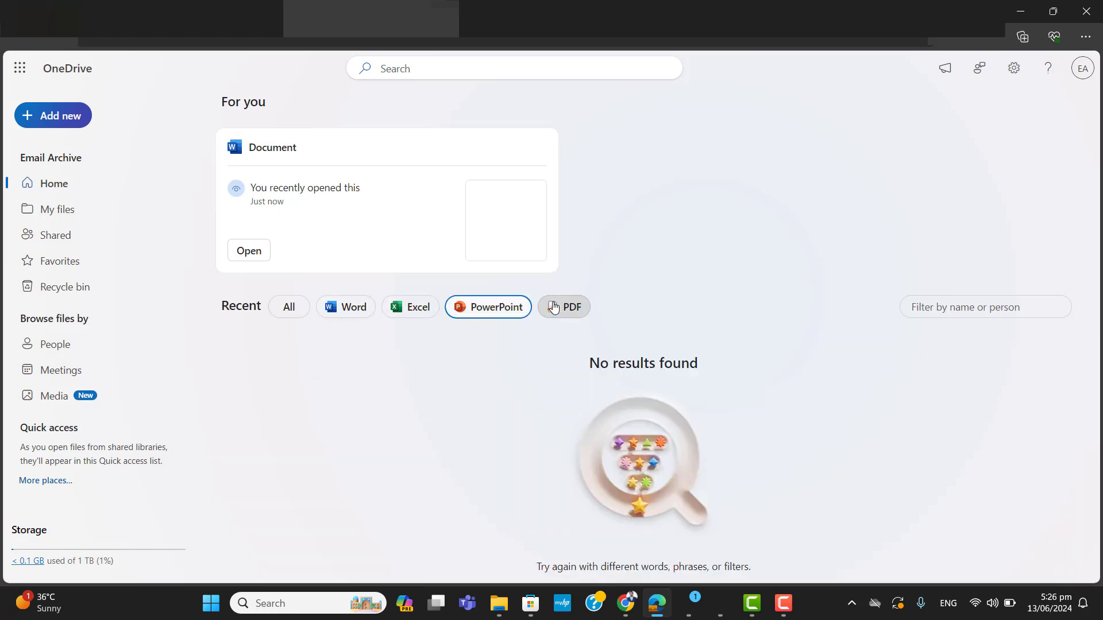
left_click(288, 316)
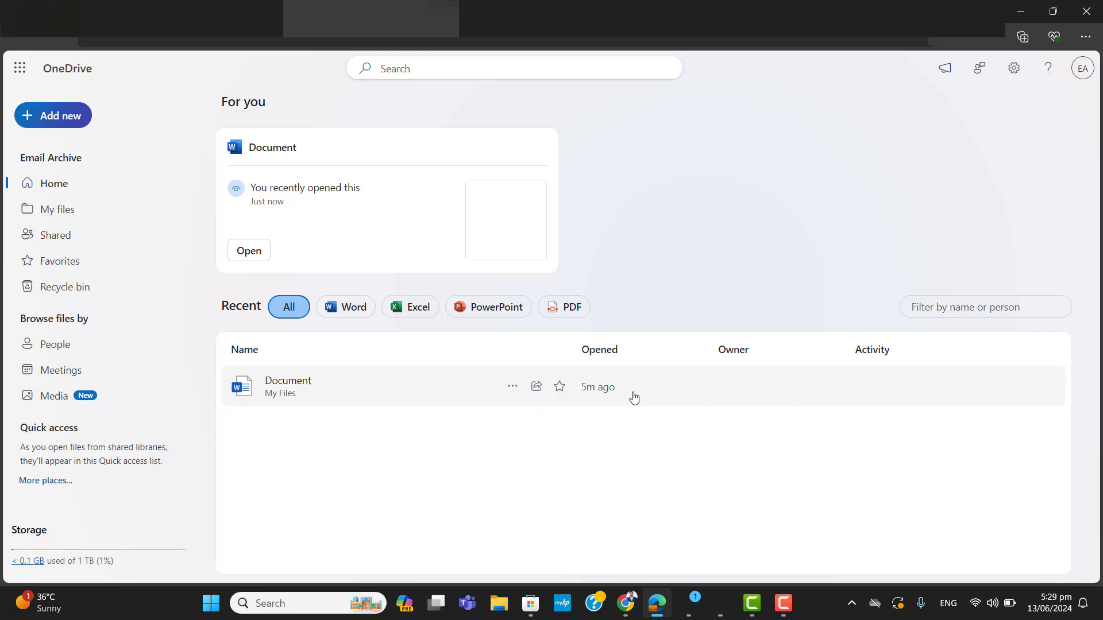
Step: Upload the Word file "How to Sync Microsoft Teams Files and Folders" from the Desktop to OneDrive and view it in My files
left_click(64, 124)
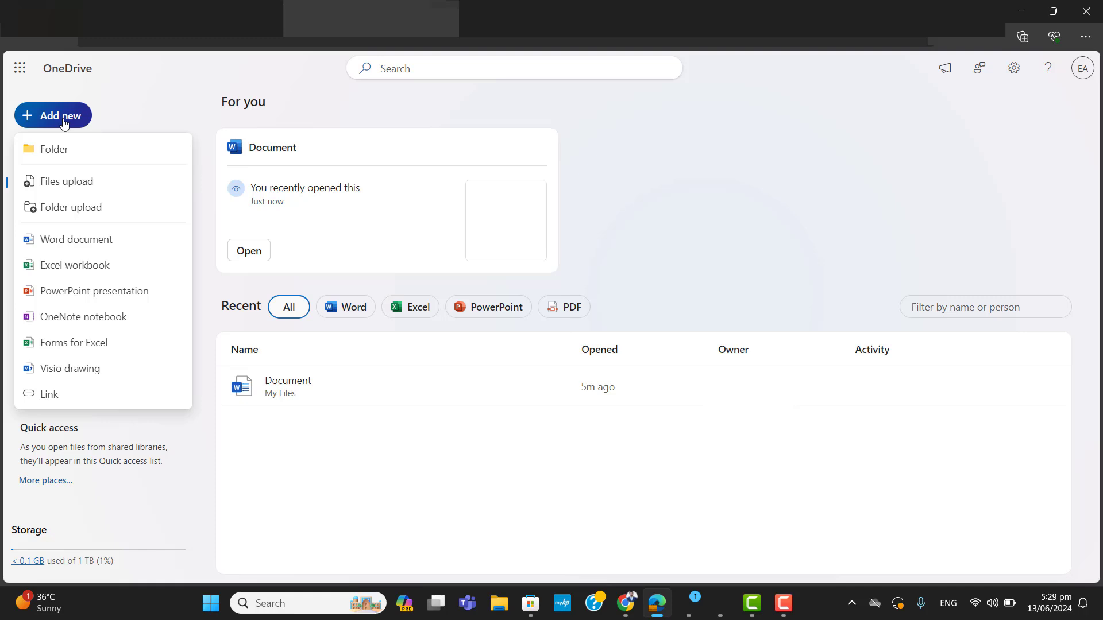
left_click(67, 182)
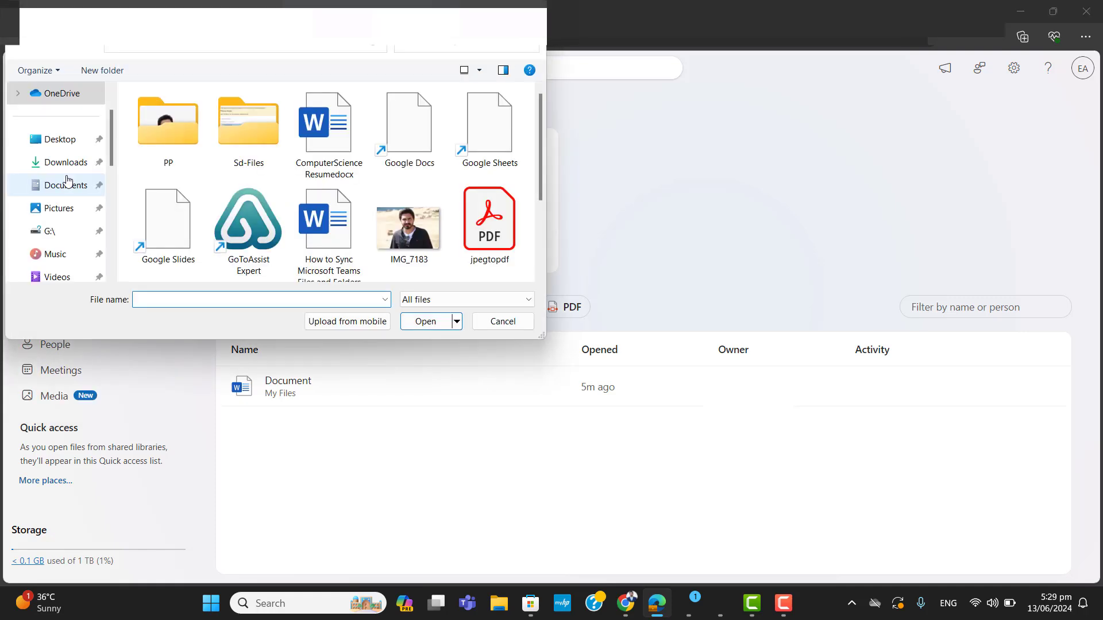
left_click(69, 143)
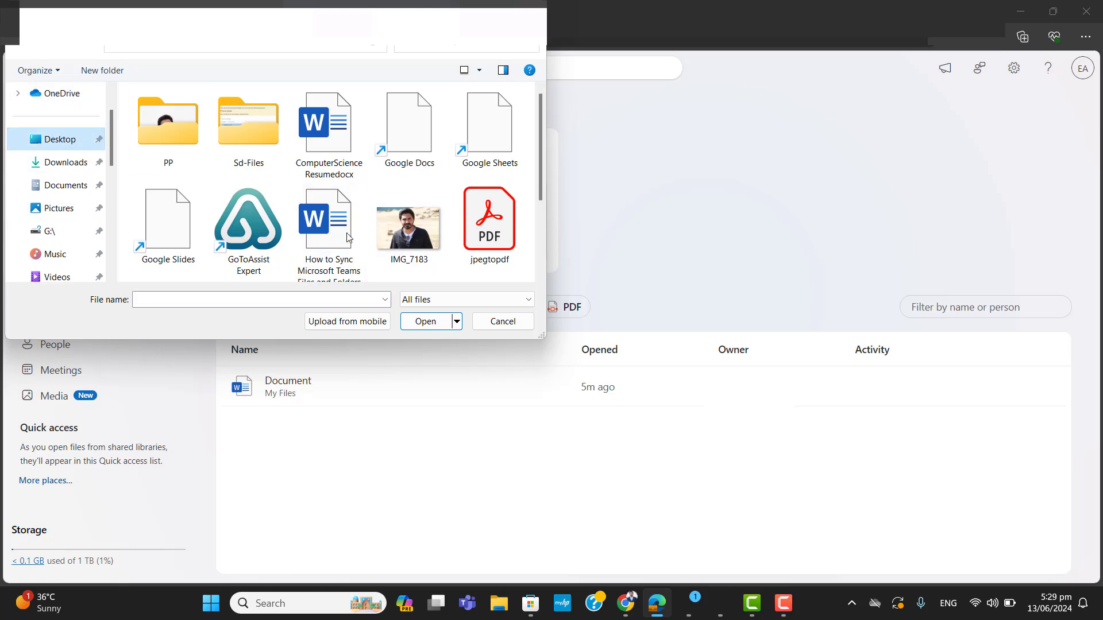
scroll(540, 191, "down", 1)
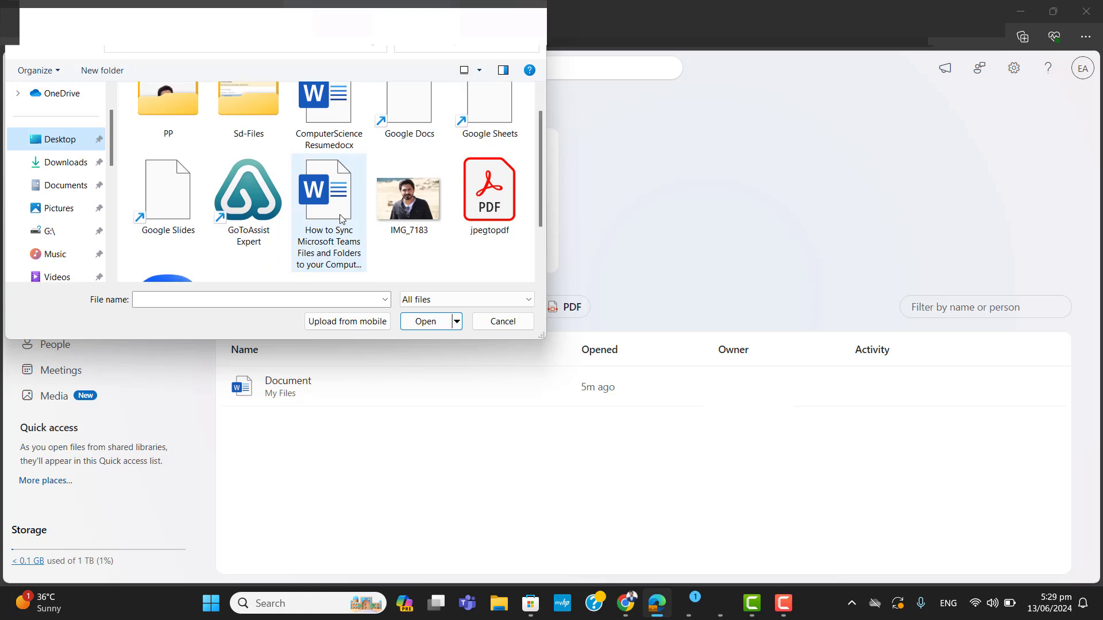
left_click(340, 218)
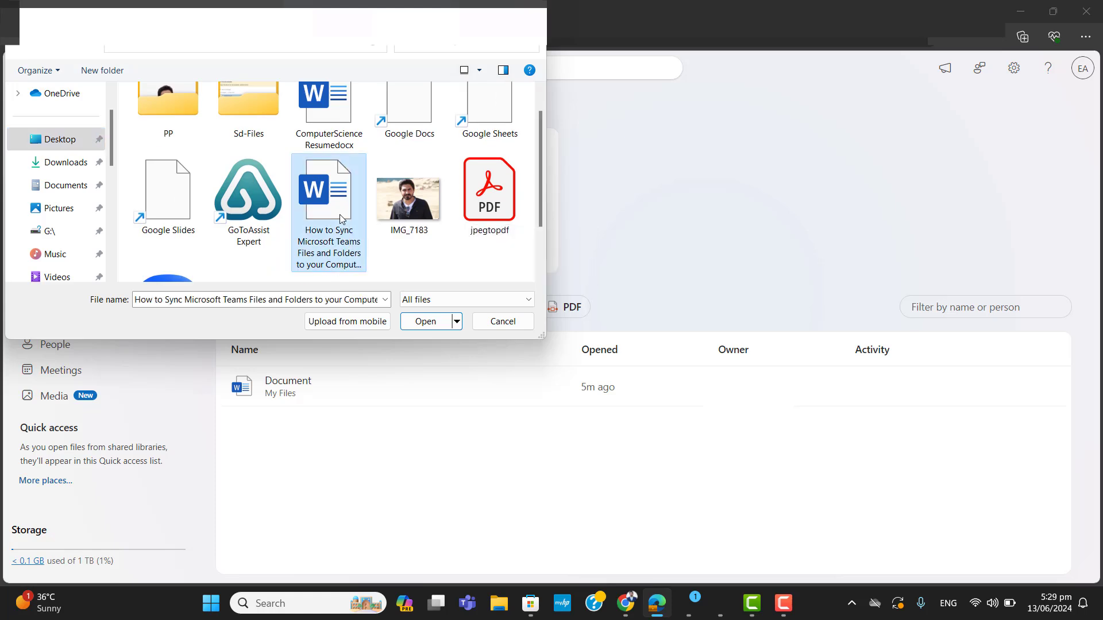
left_click(419, 323)
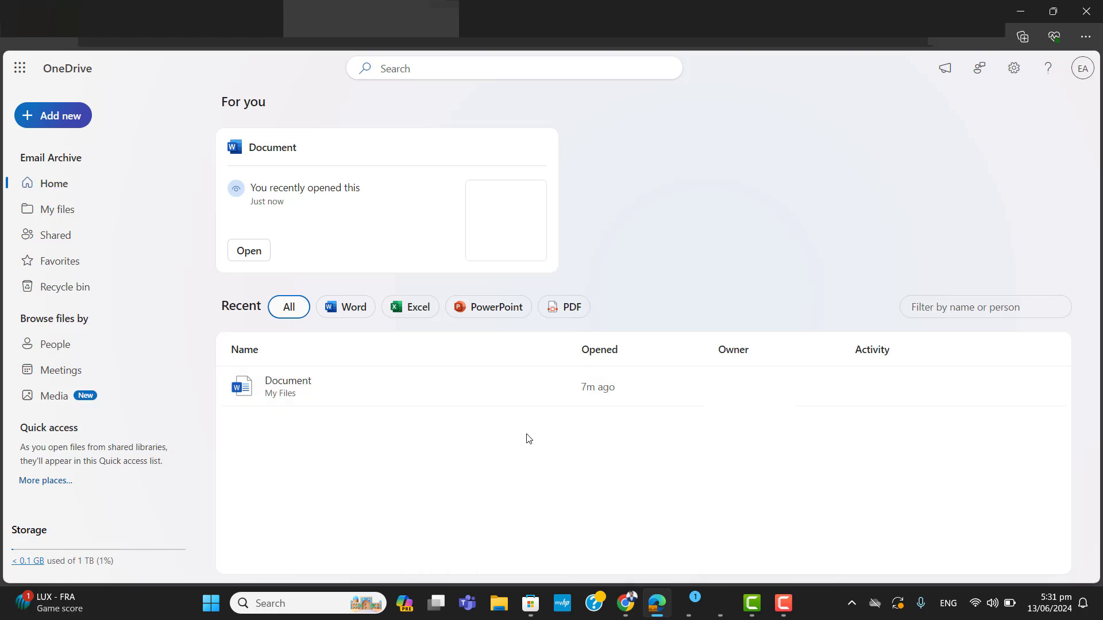
left_click(73, 214)
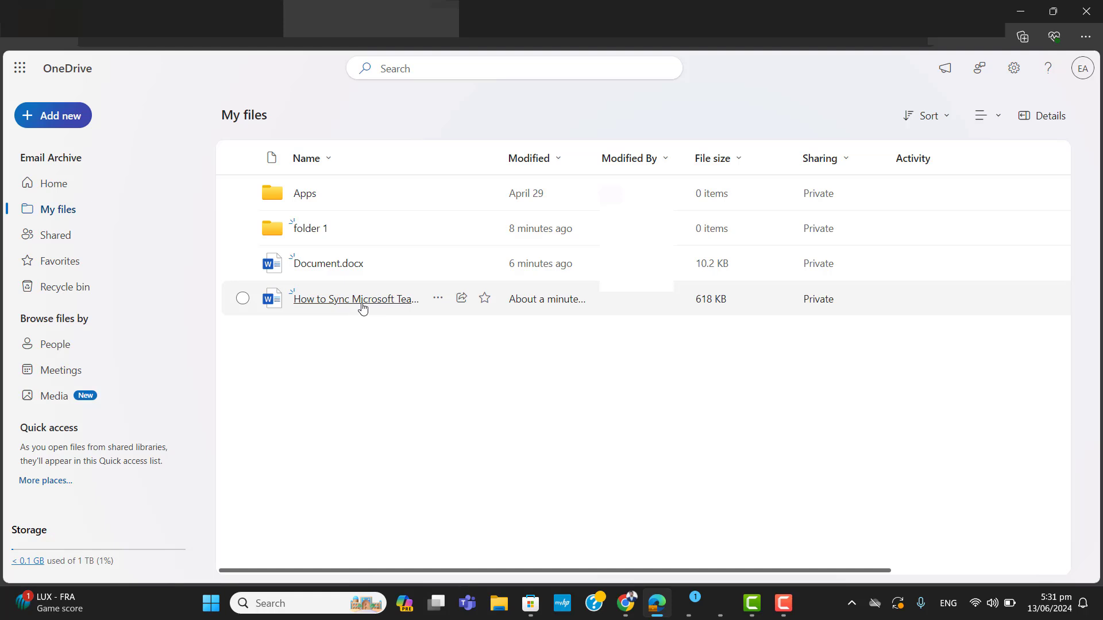
mouse_move(362, 308)
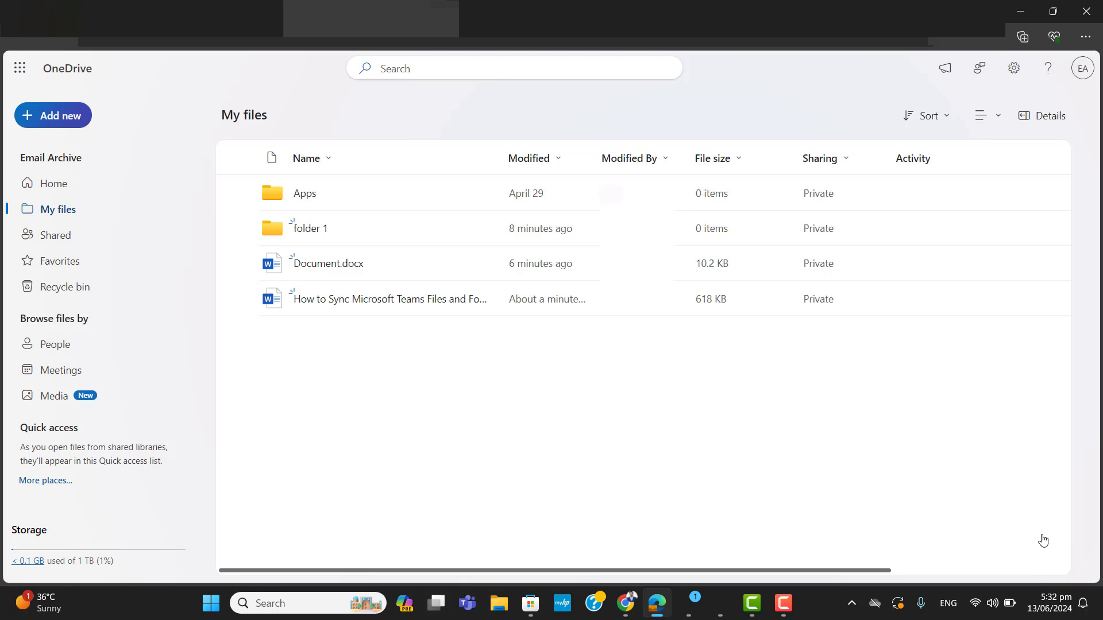
Step: Upload the "How to Sync Microsoft Teams Files and Folders" Word file from the desktop into My files, replacing the existing copy
left_click(1057, 13)
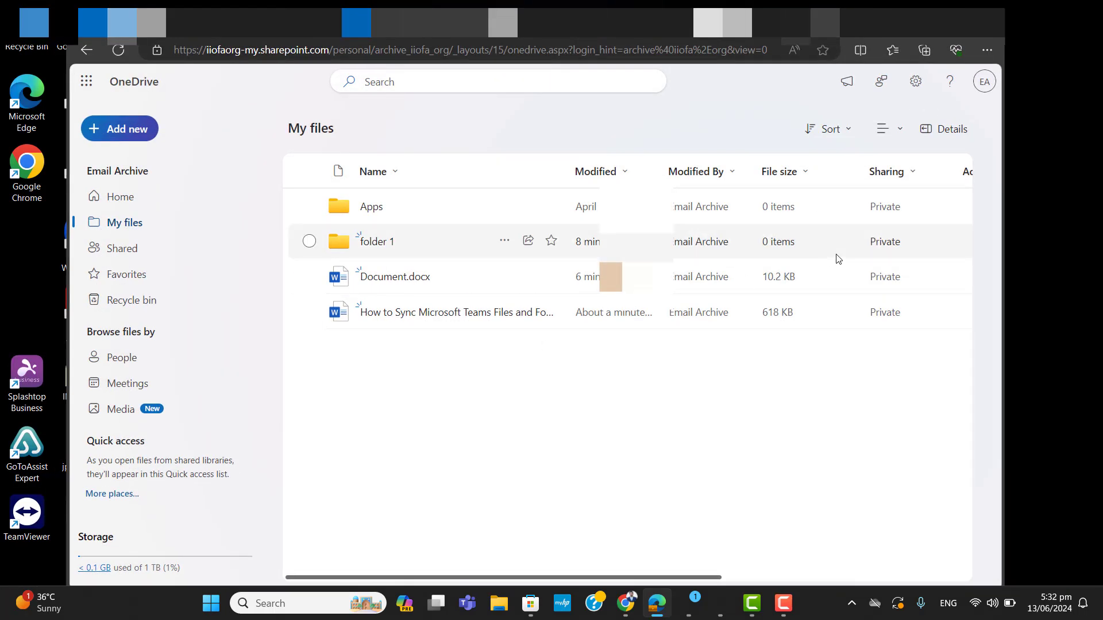
left_click_drag(895, 32, 1023, 96)
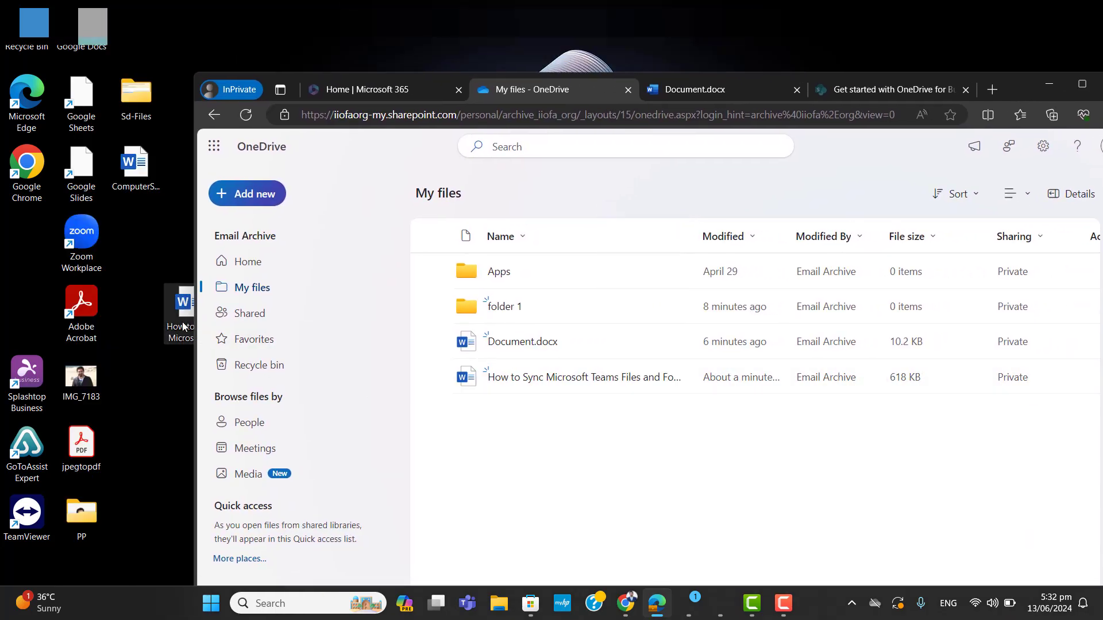
left_click_drag(183, 308, 691, 275)
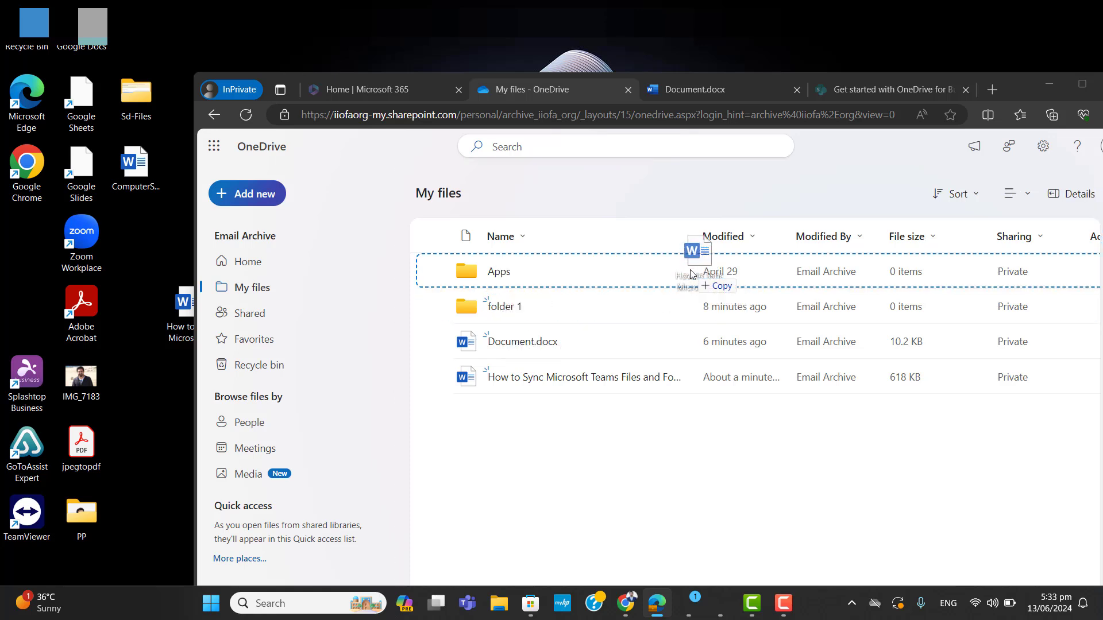
left_click_drag(691, 275, 554, 228)
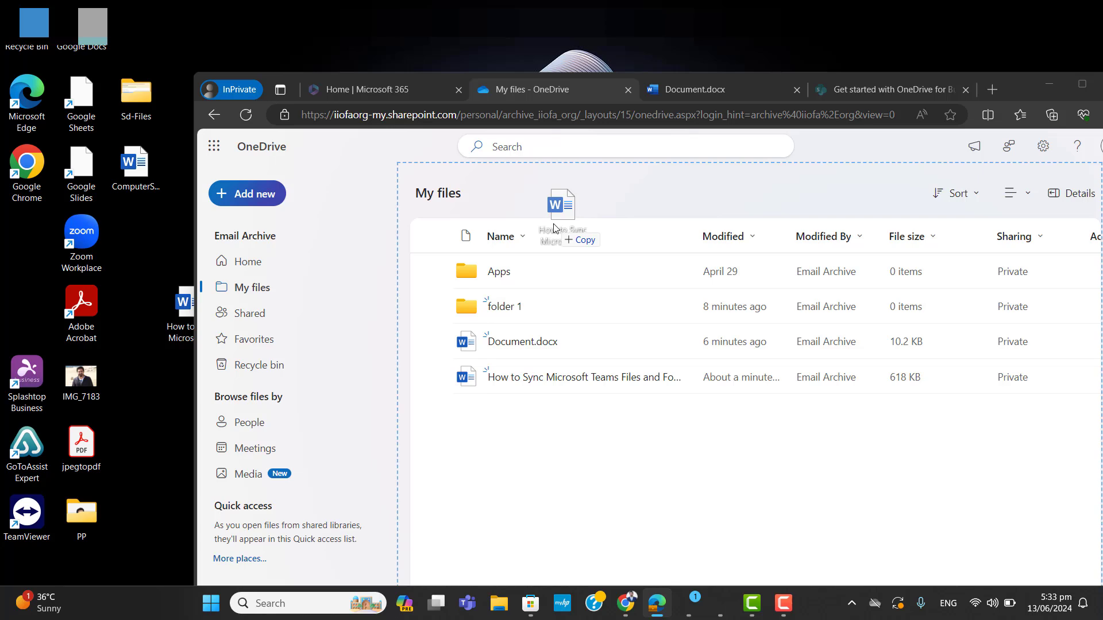
left_click_drag(554, 228, 553, 228)
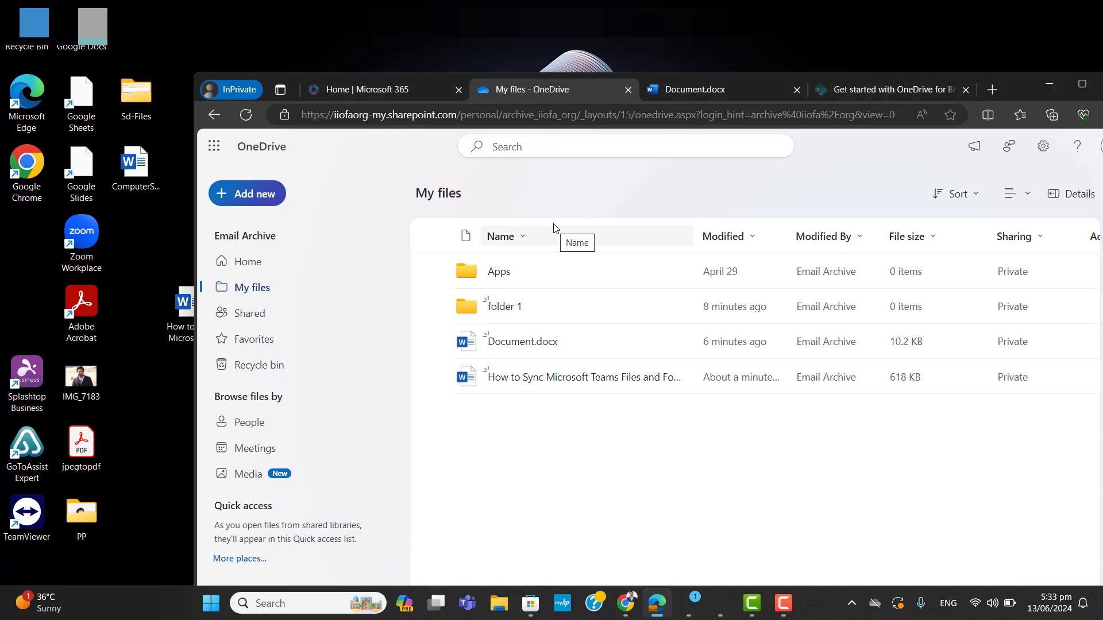
left_click(1082, 83)
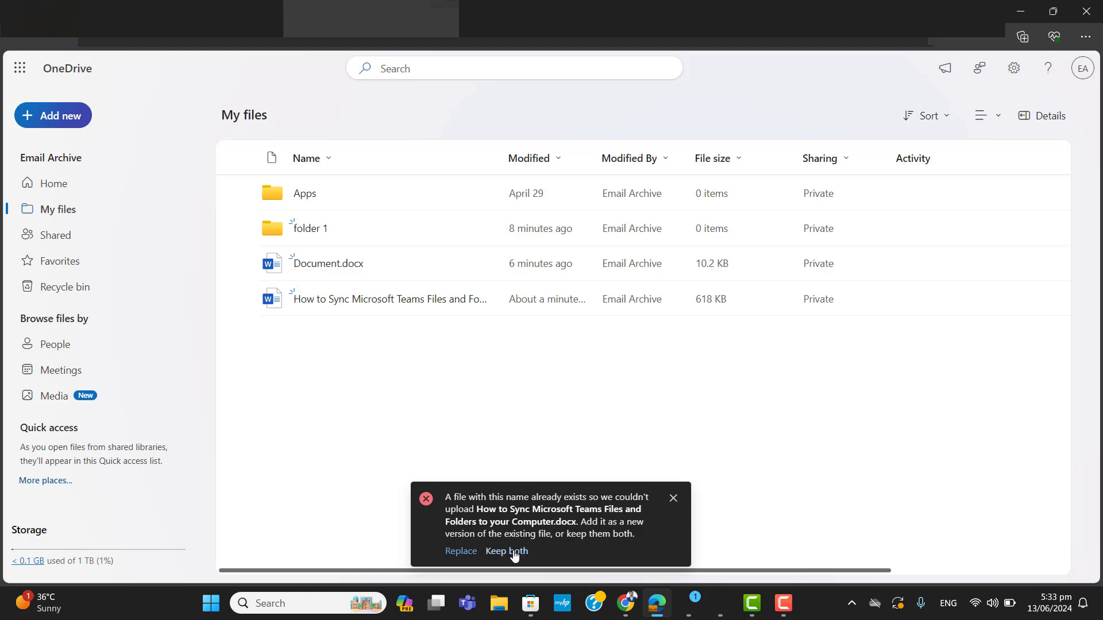
left_click(463, 552)
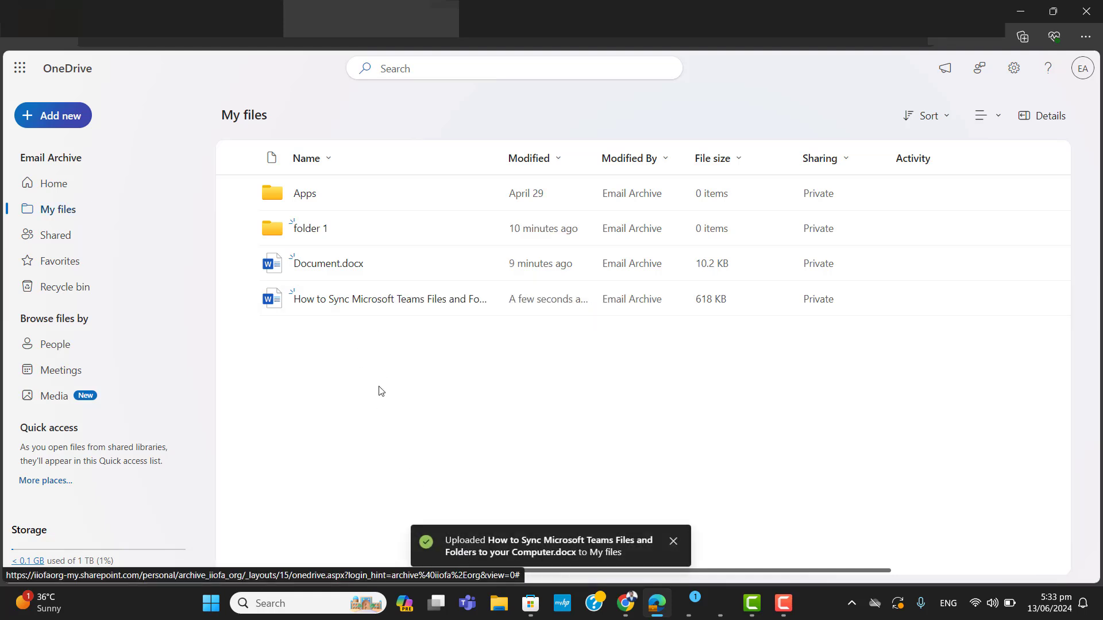
Step: Widen the Modified column to fit its contents and sort My files by file size
double_click(591, 157)
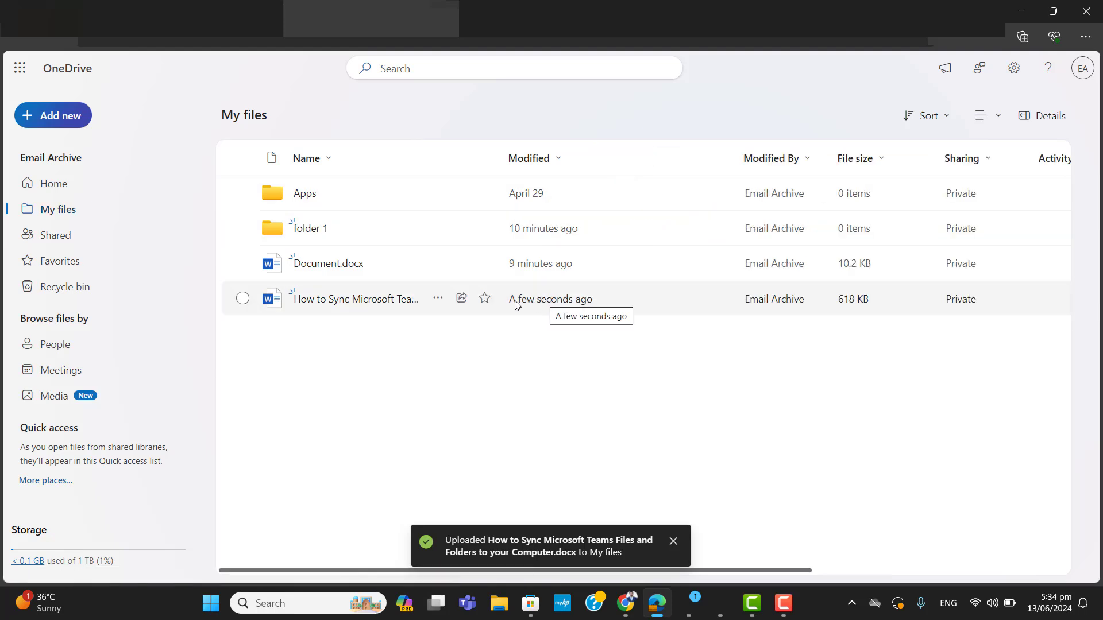
left_click(946, 118)
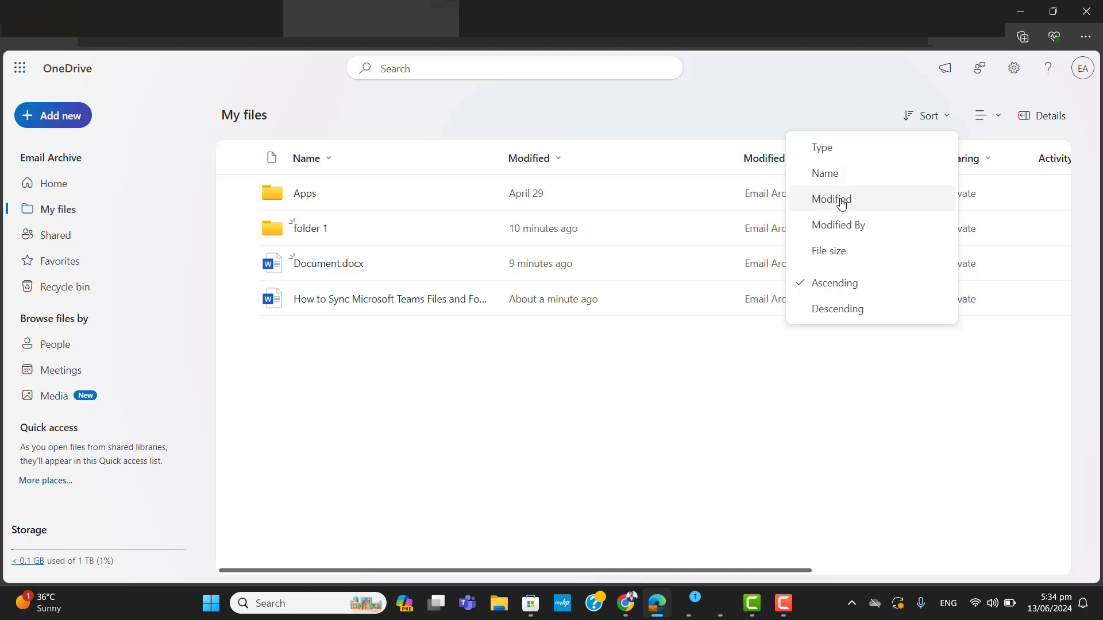
left_click(848, 251)
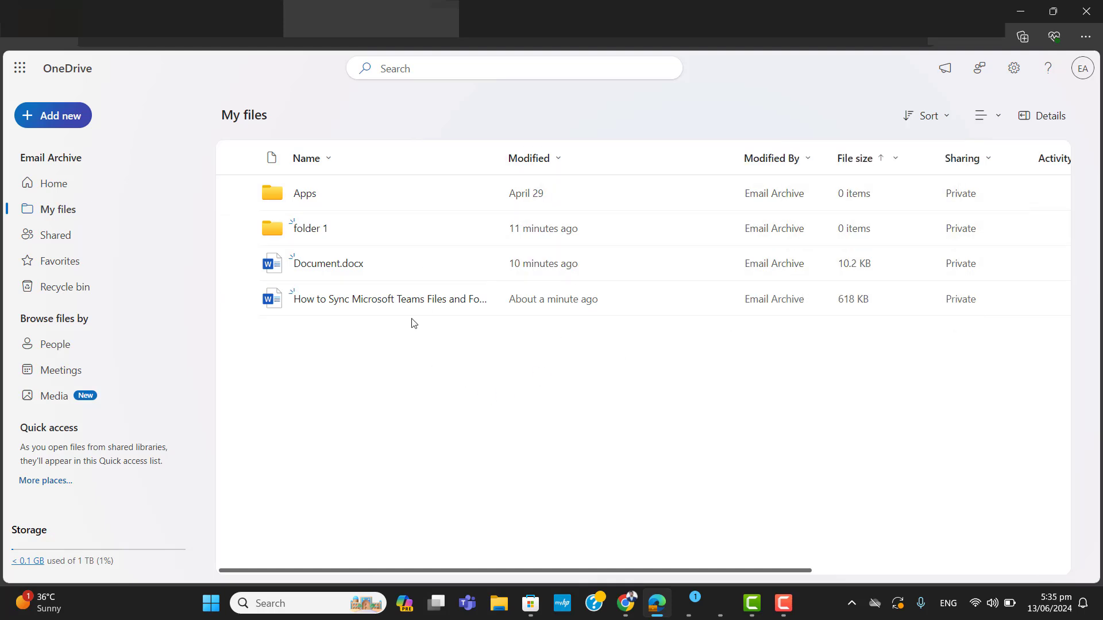
left_click(930, 118)
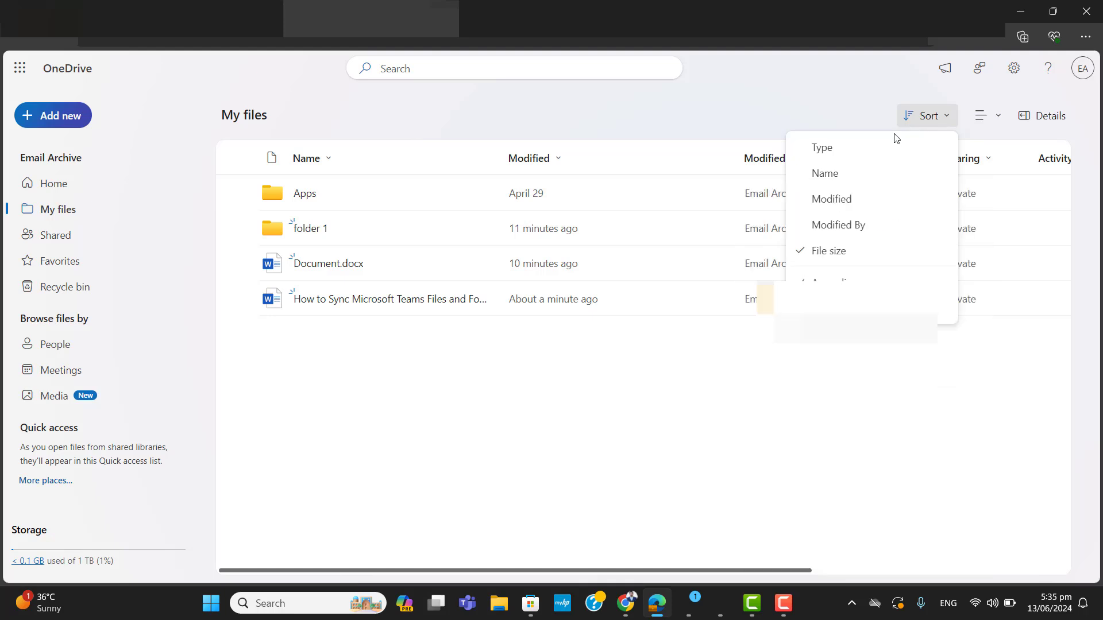
Step: Display My files as tiles and return to the List layout
left_click(986, 116)
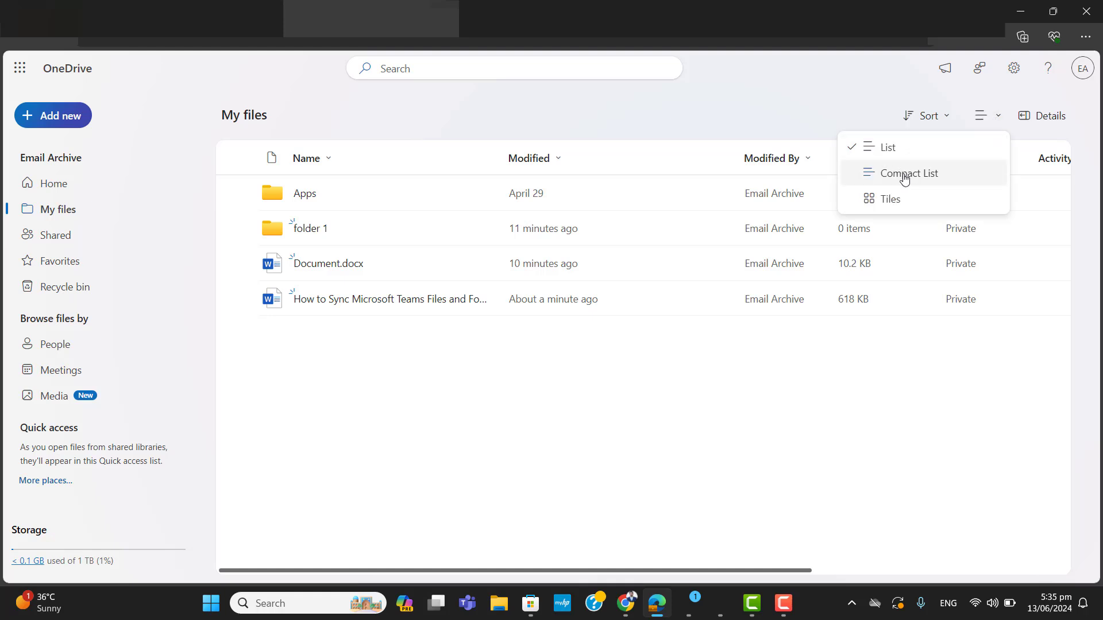
left_click(894, 199)
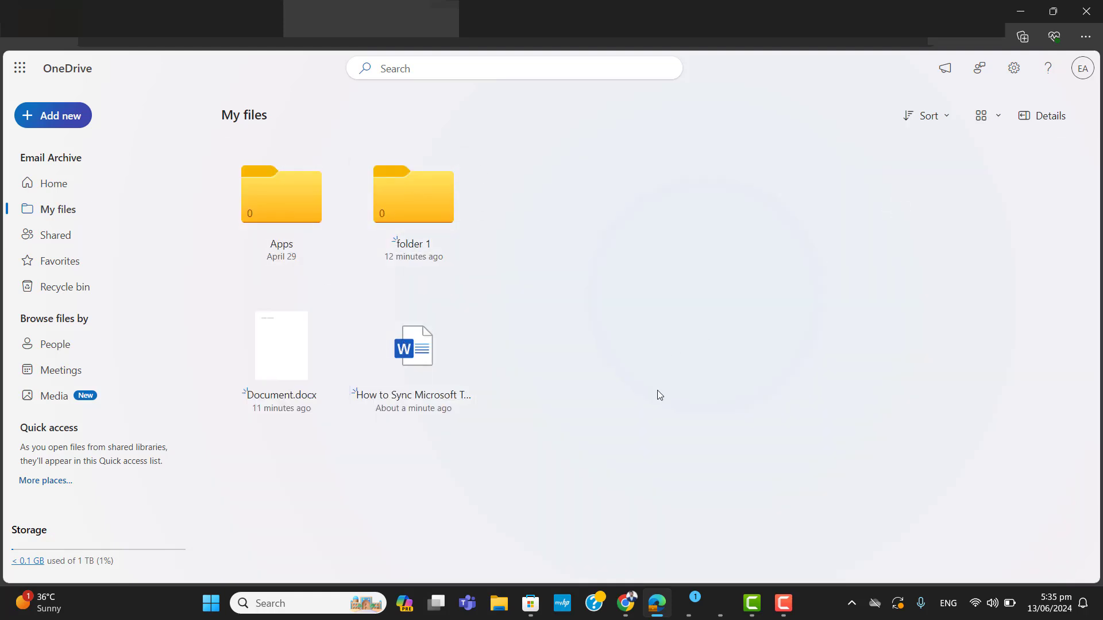
left_click(995, 124)
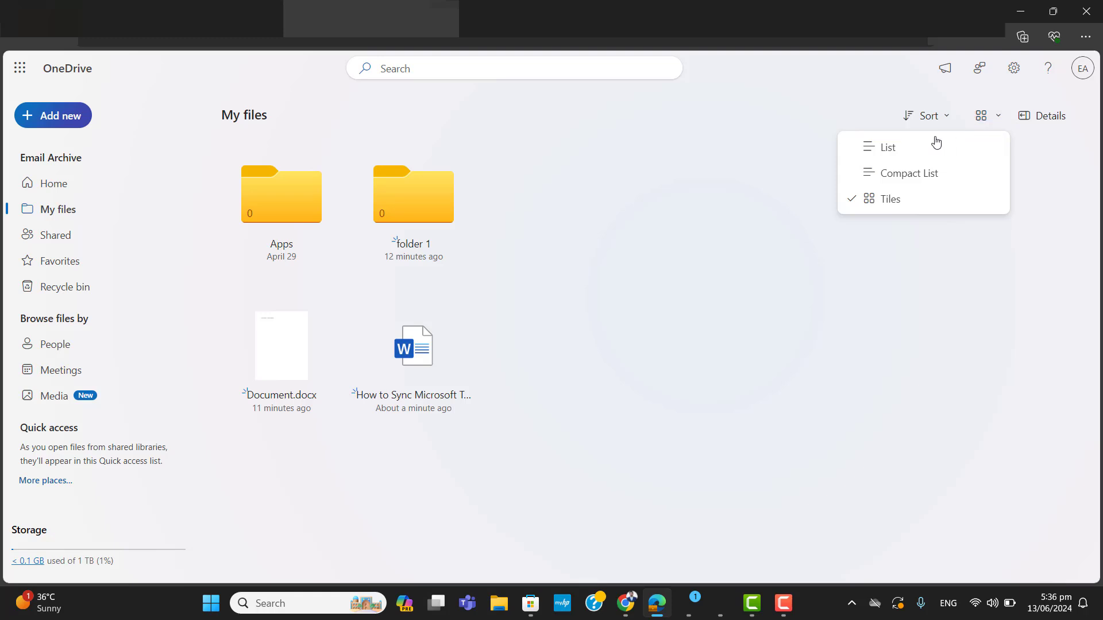
left_click(914, 150)
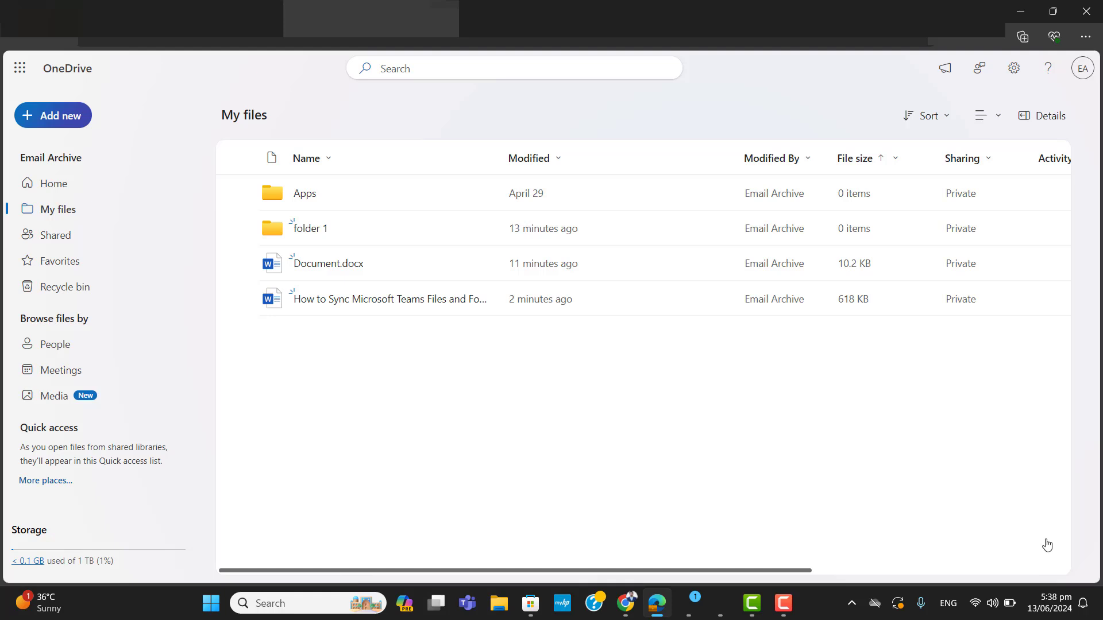
Step: Create a blue folder named "Onsite Teams Group" in My files
left_click(53, 116)
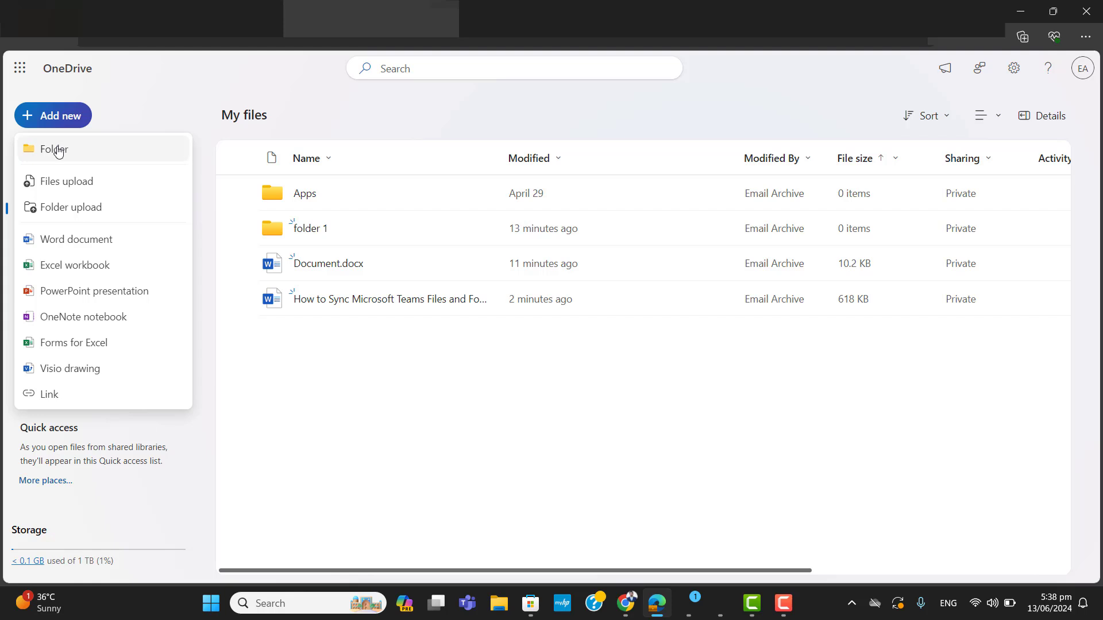
left_click(58, 150)
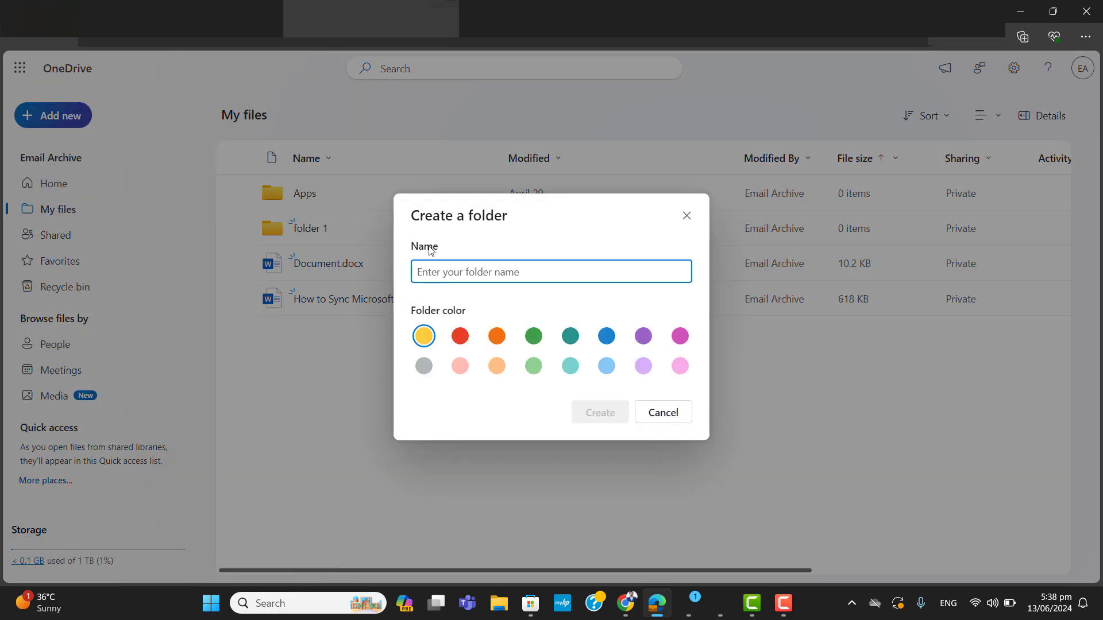
type("Onsit")
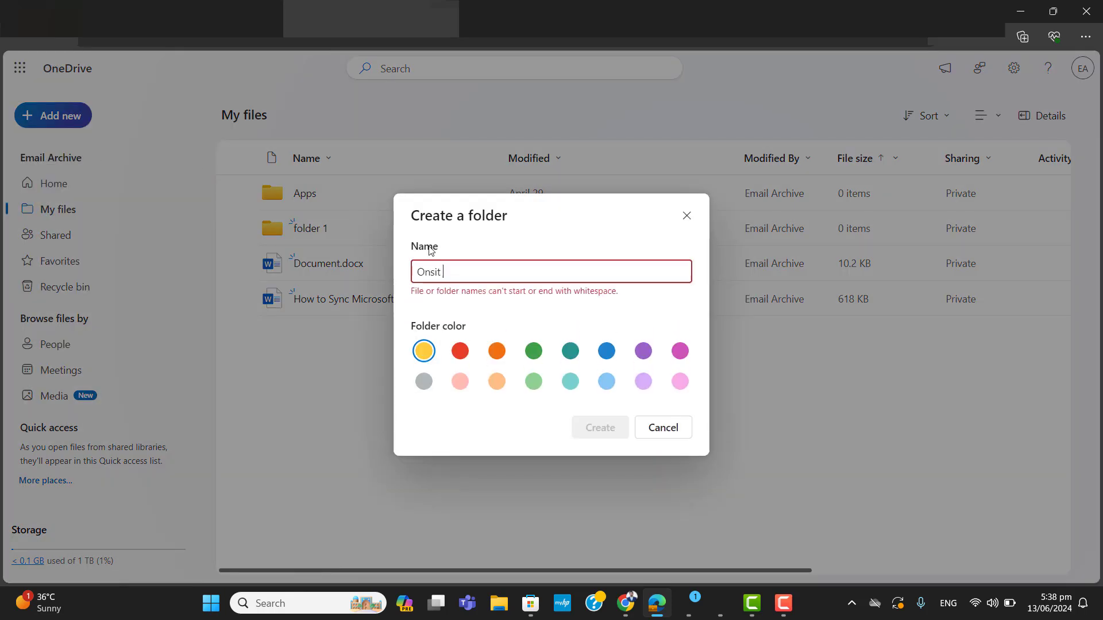
type("e Teams Group")
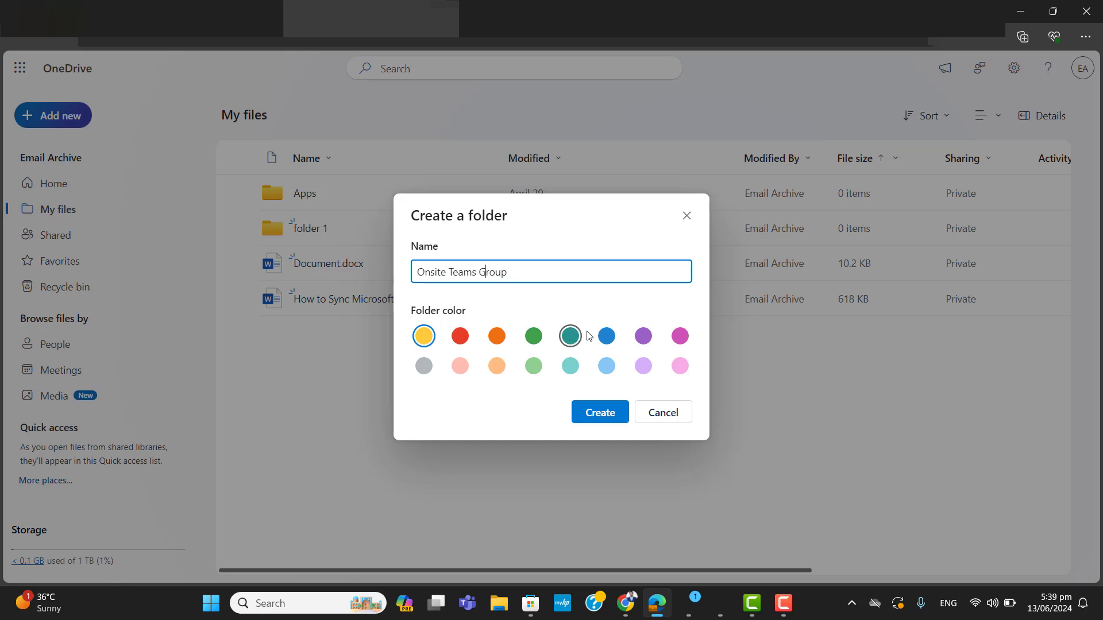
left_click(609, 338)
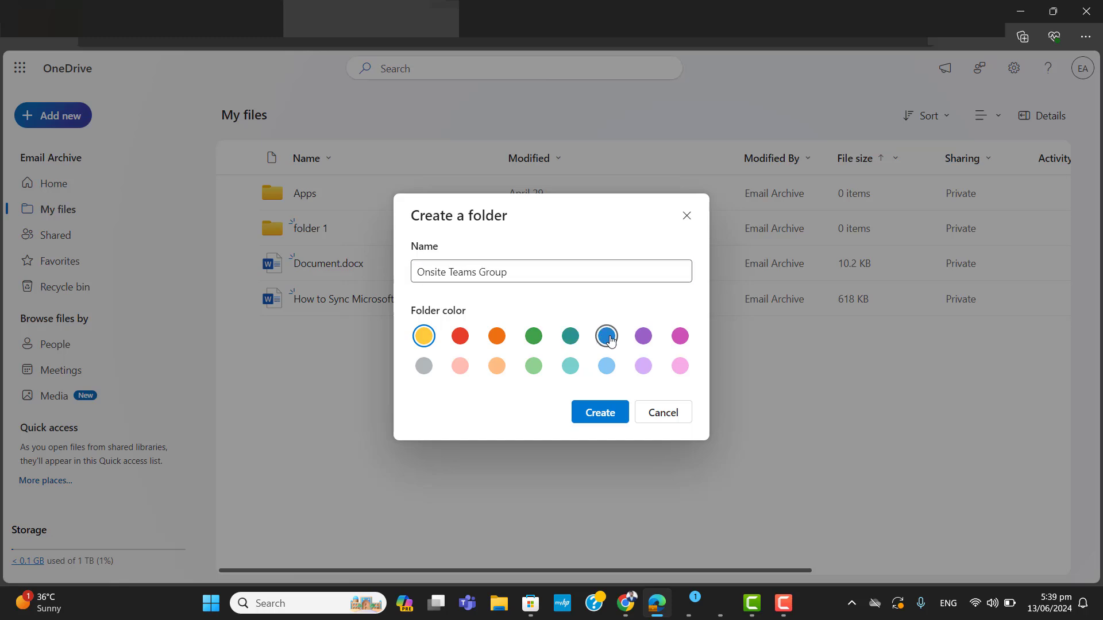
left_click(591, 417)
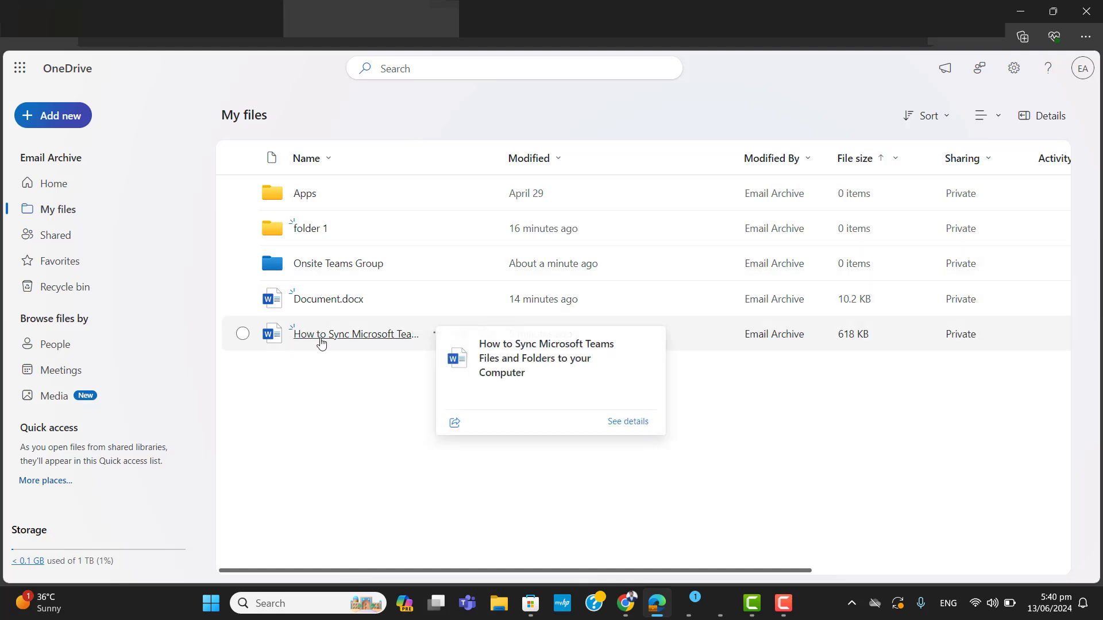
Step: Move Document.docx and the "How to Sync Microsoft Teams Files and Folders" file into the Onsite Teams Group folder
left_click_drag(320, 343, 242, 298)
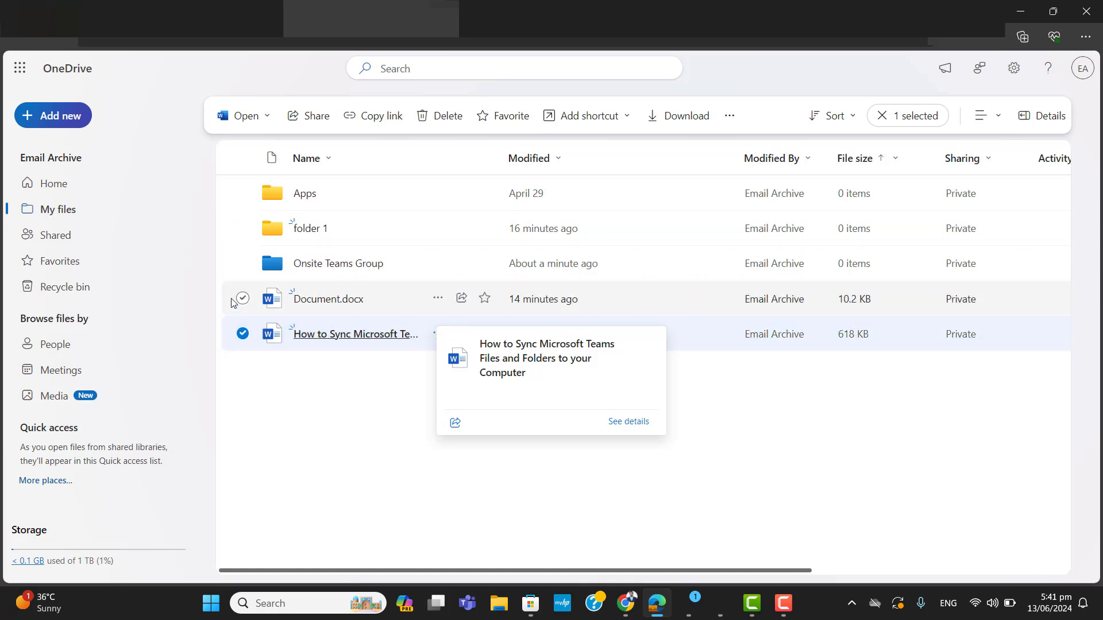
left_click(242, 299)
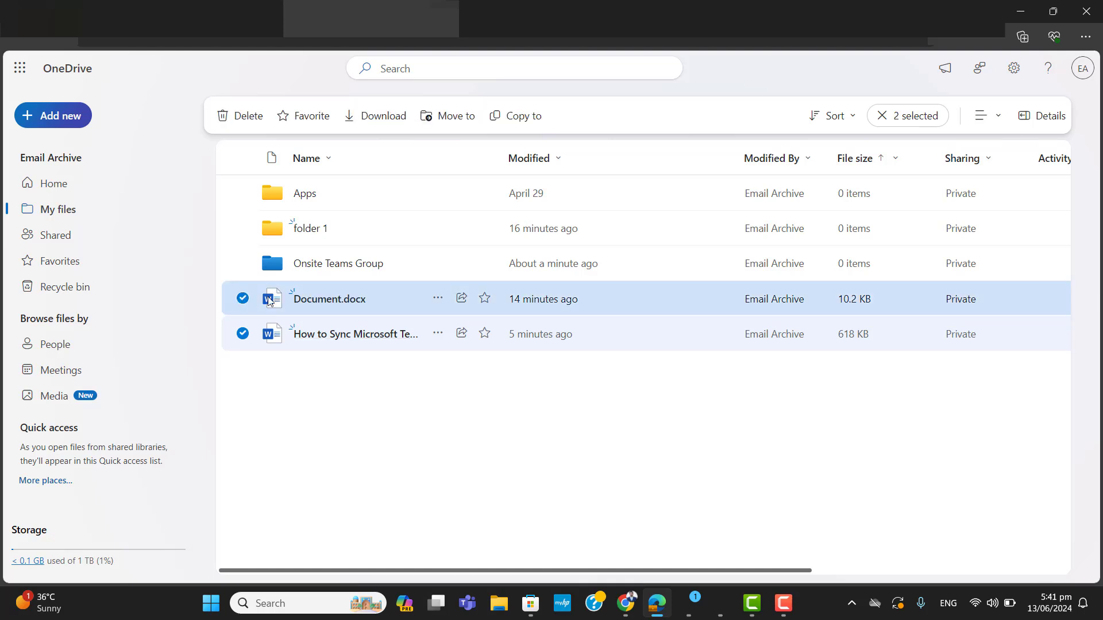
mouse_move(312, 292)
left_mouse_down()
mouse_move(316, 263)
mouse_move(313, 301)
left_mouse_up()
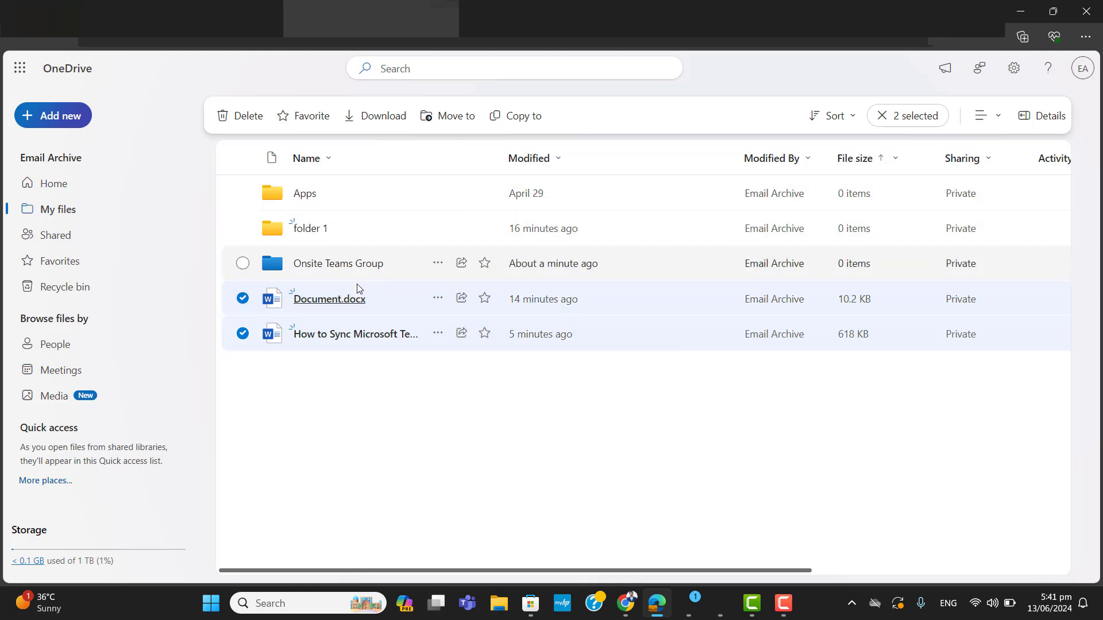
left_click(455, 123)
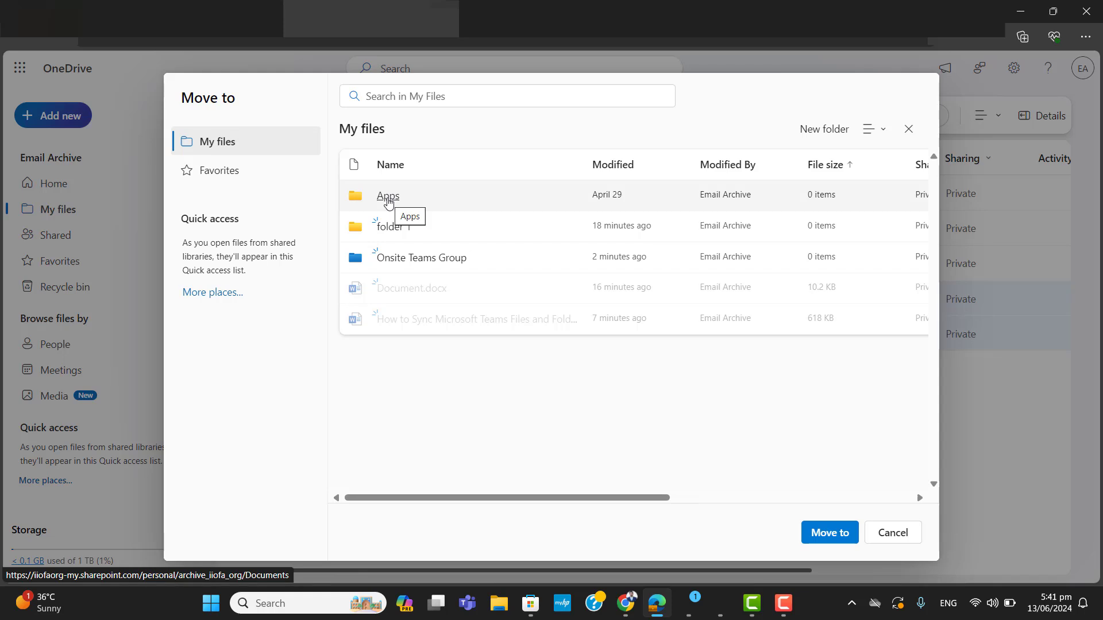
left_click(394, 264)
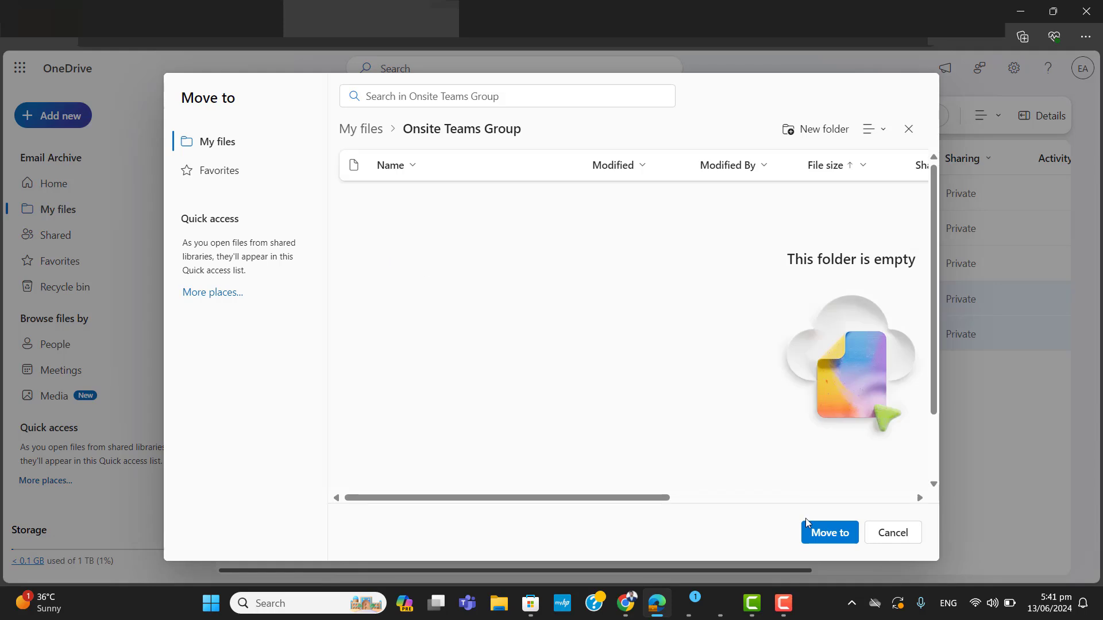
left_click(838, 534)
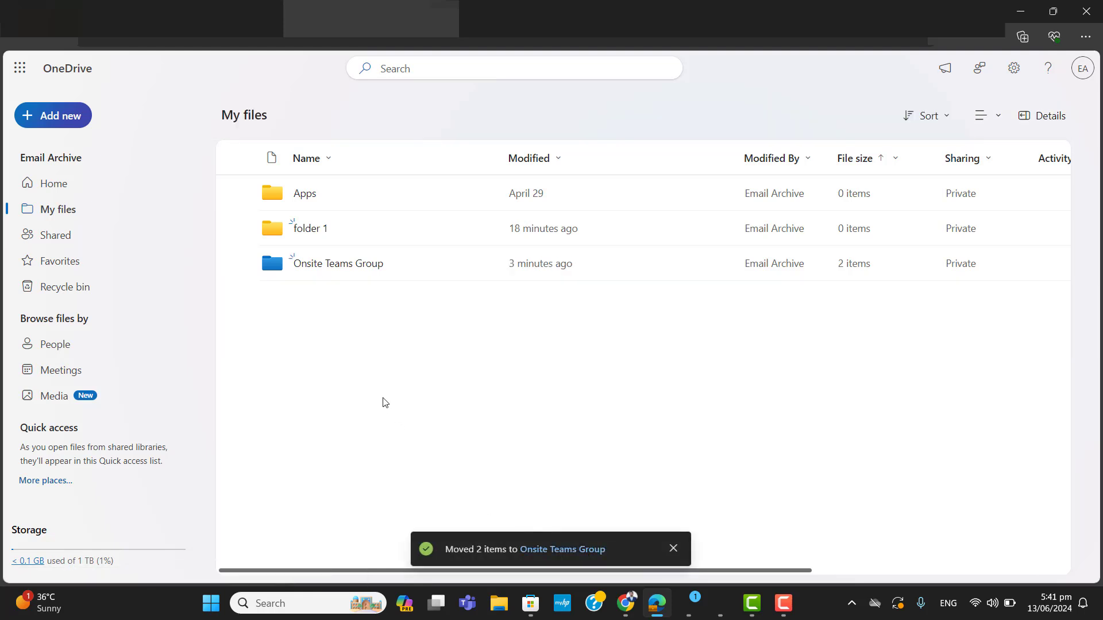
left_click(316, 268)
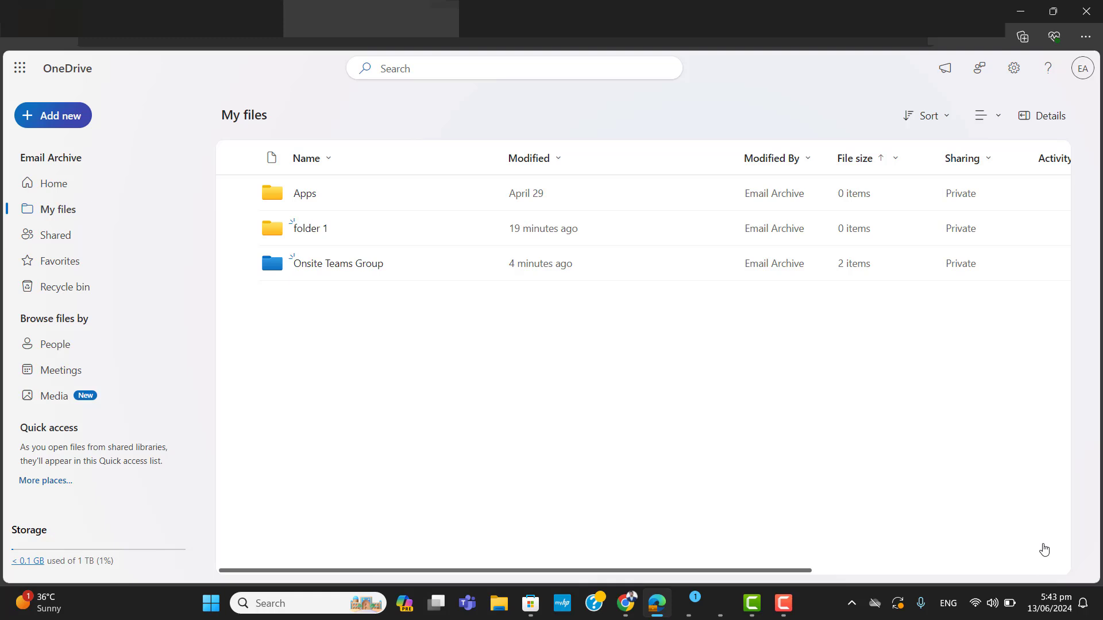
Step: Create a file request for the Onsite Teams Group folder with the description "Please upload both the required files"
mouse_move(359, 247)
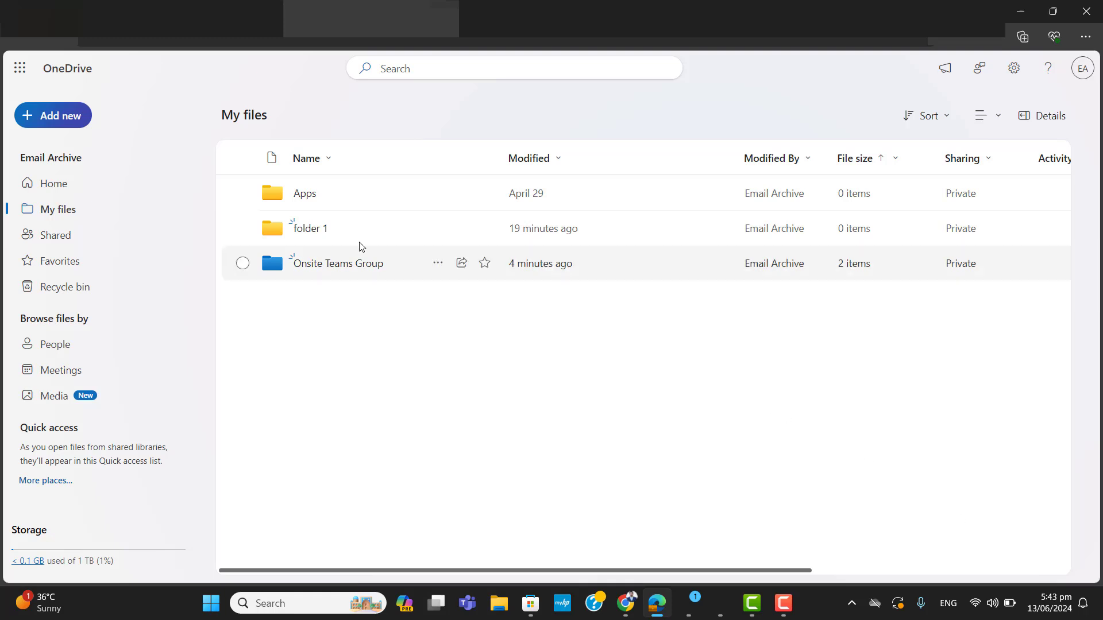
left_click(438, 267)
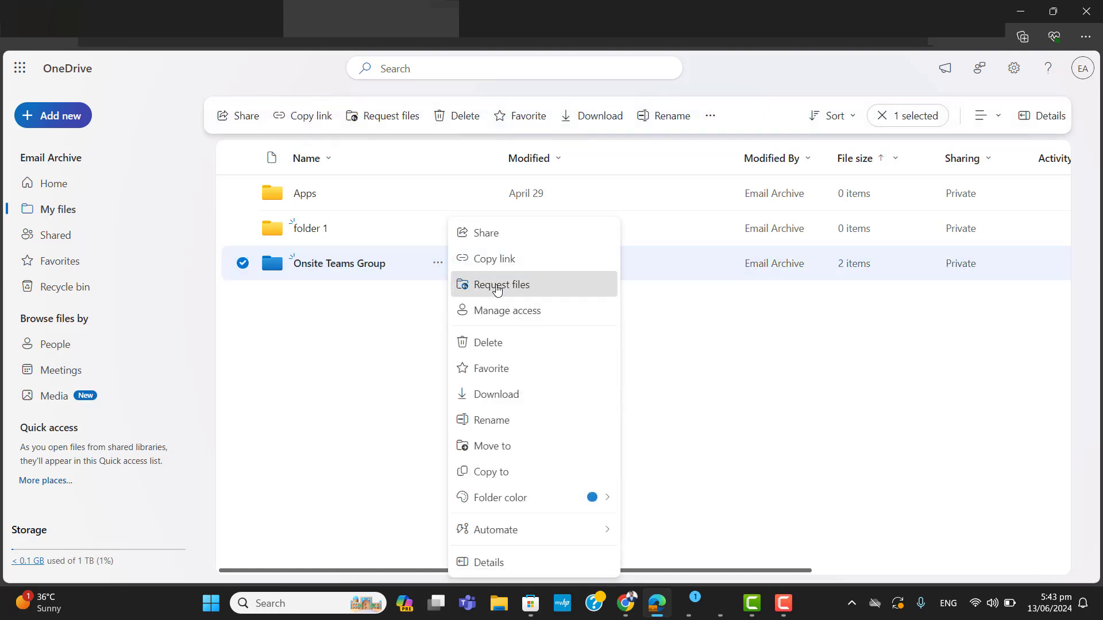
left_click(498, 290)
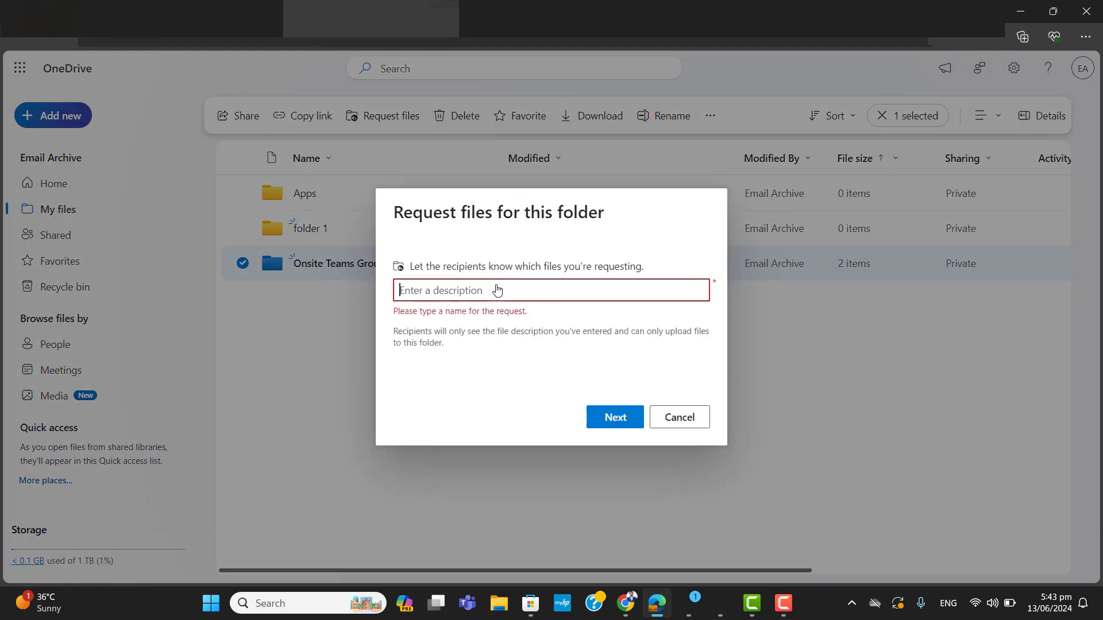
type("Plea")
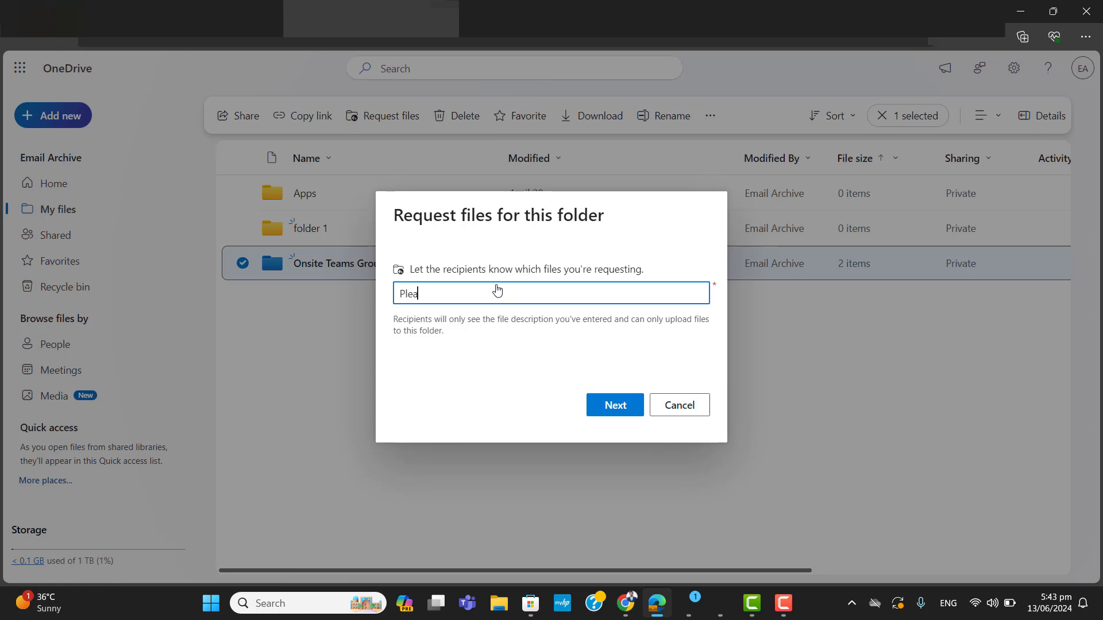
type("se upload both the required r")
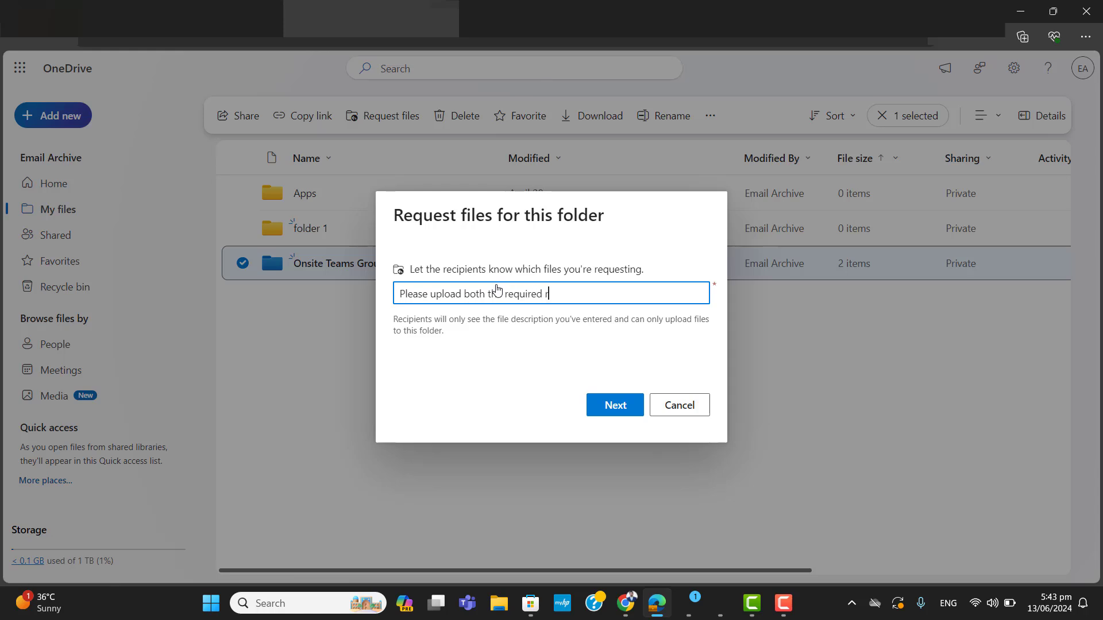
key("BackSpace")
type("files")
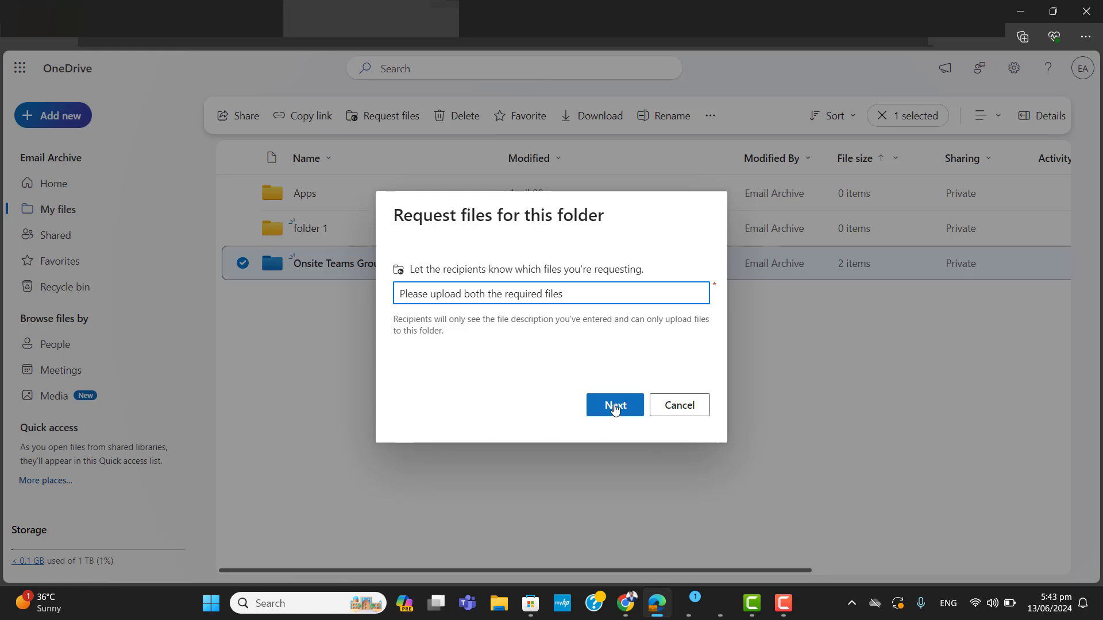
left_click(614, 407)
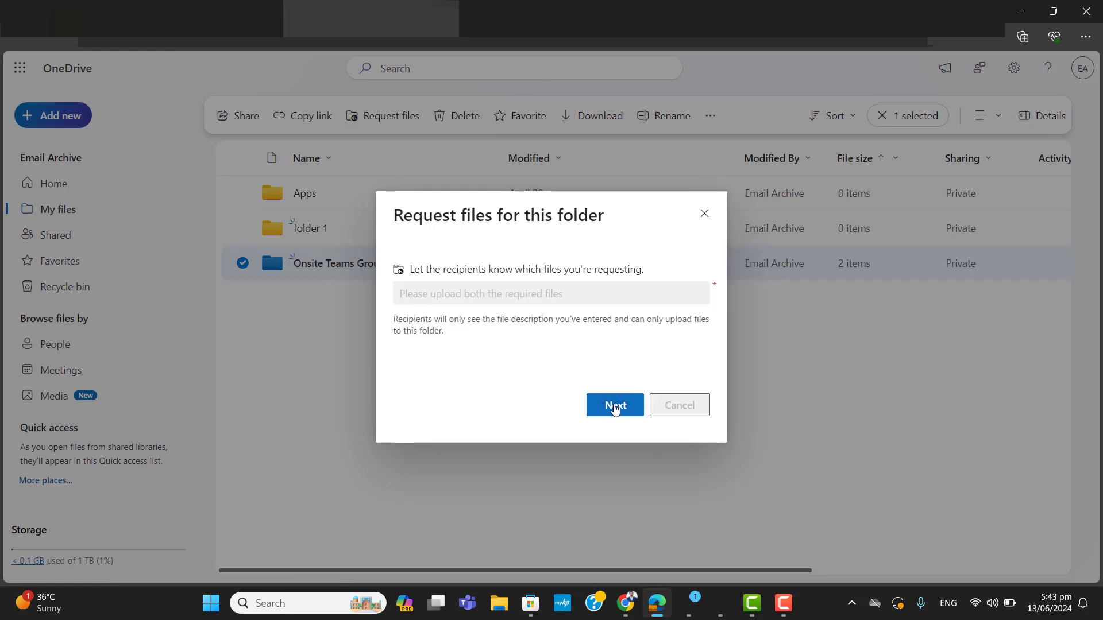
Step: Add a suggested contact as an email recipient of the Onsite Teams Group file request
left_click(501, 331)
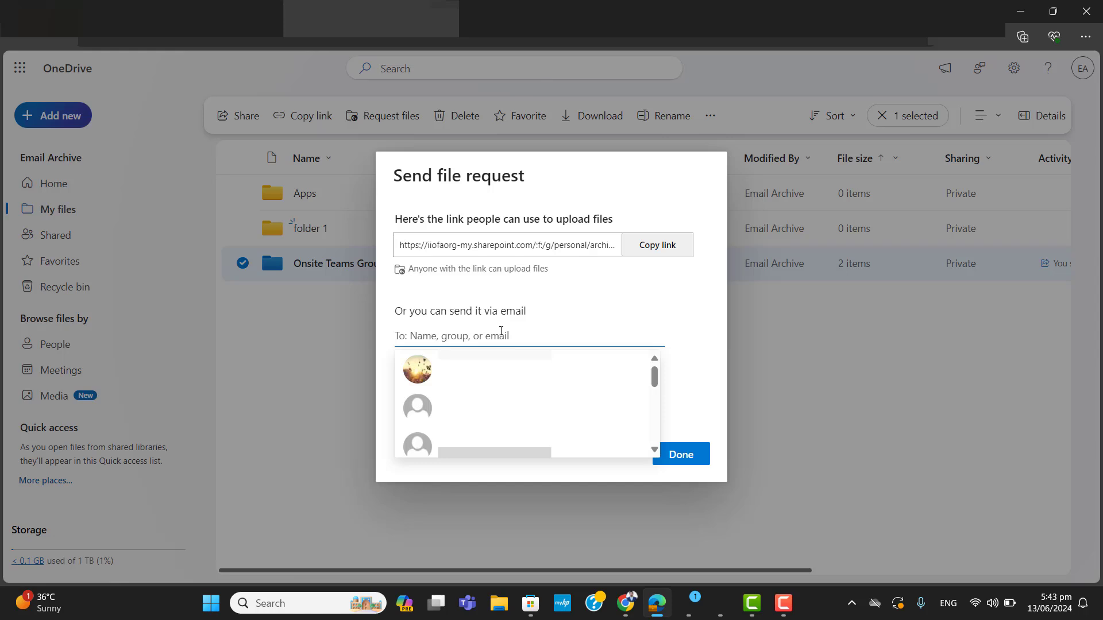
left_click_drag(653, 377, 654, 426)
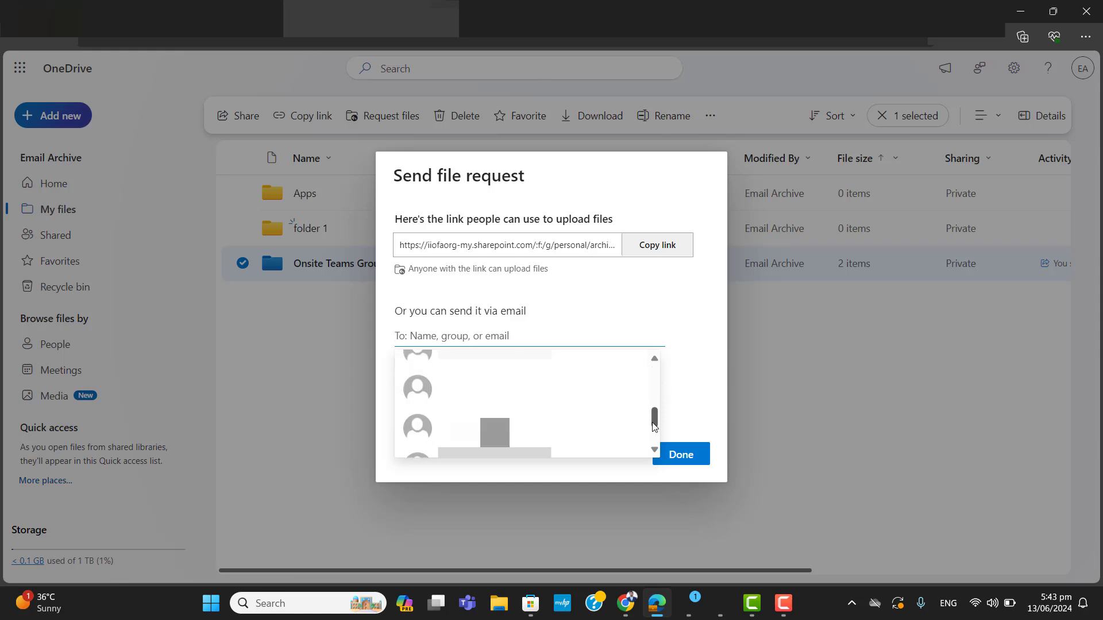
left_click(494, 428)
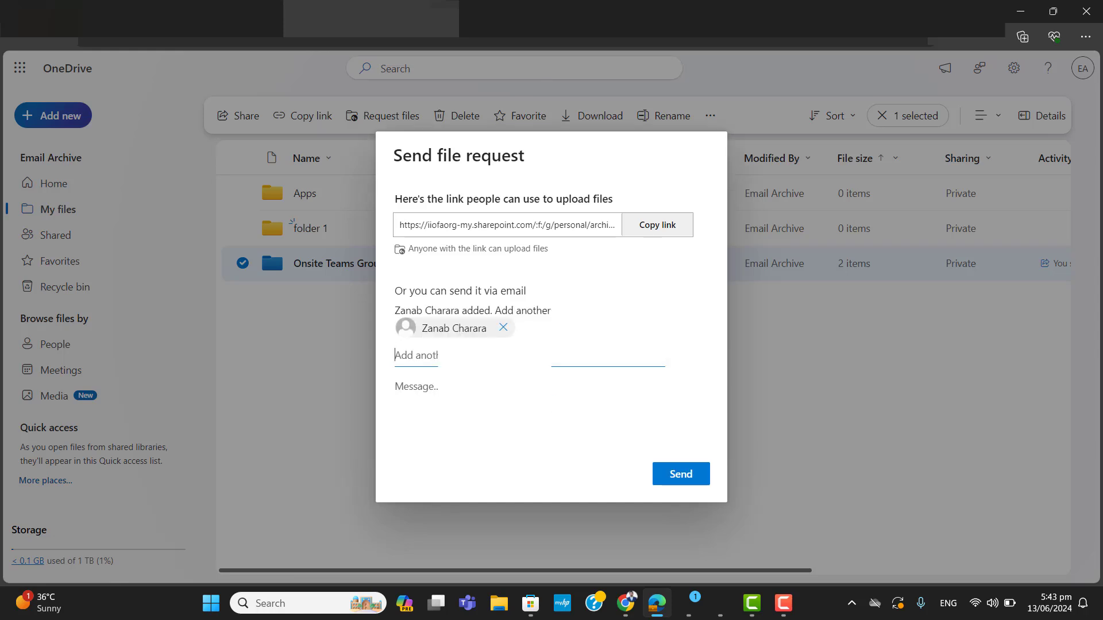
left_click(494, 356)
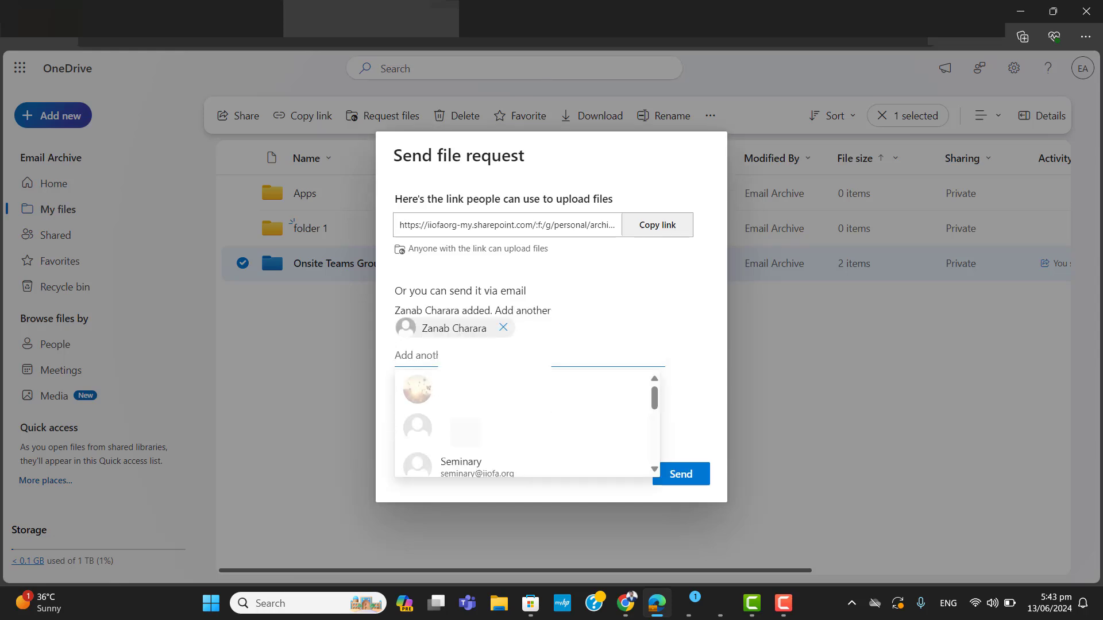
key("Return")
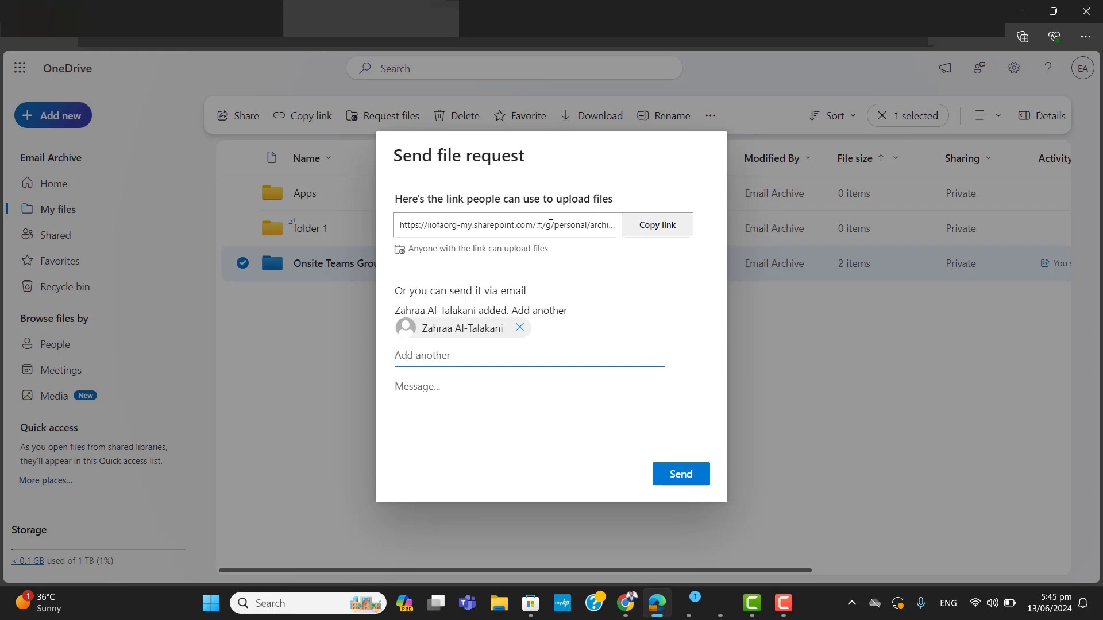
Step: Copy the upload link and send the file request by email
left_click(550, 225)
left_click(645, 236)
left_click(670, 474)
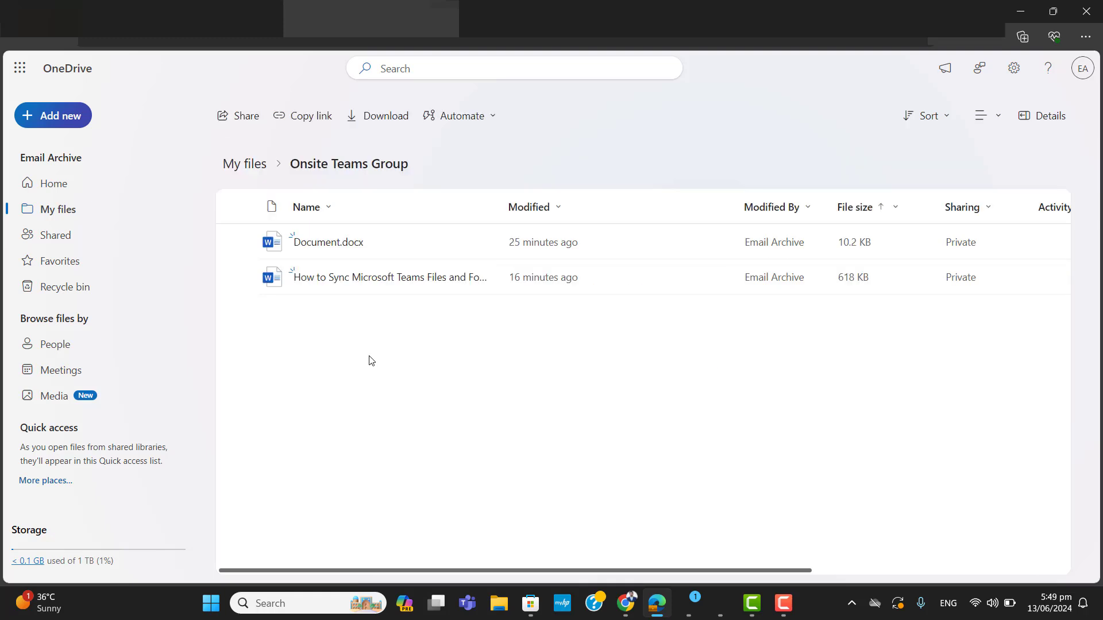
Step: Create a Word document in the Onsite Teams Group folder and name it "Onsite Project Planning"
left_click(71, 120)
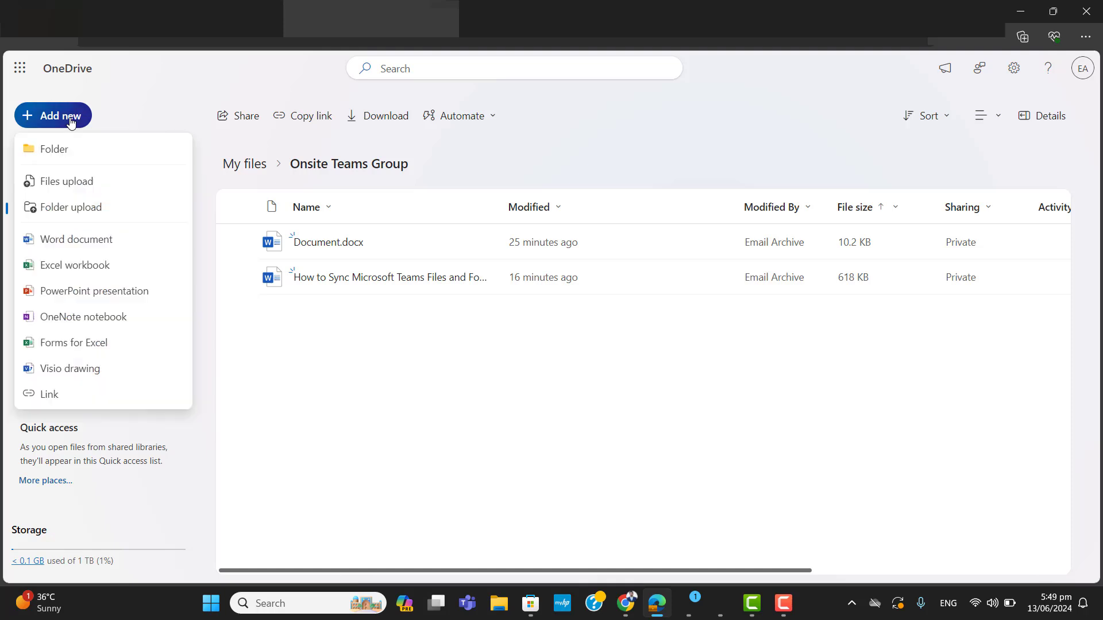
left_click(82, 240)
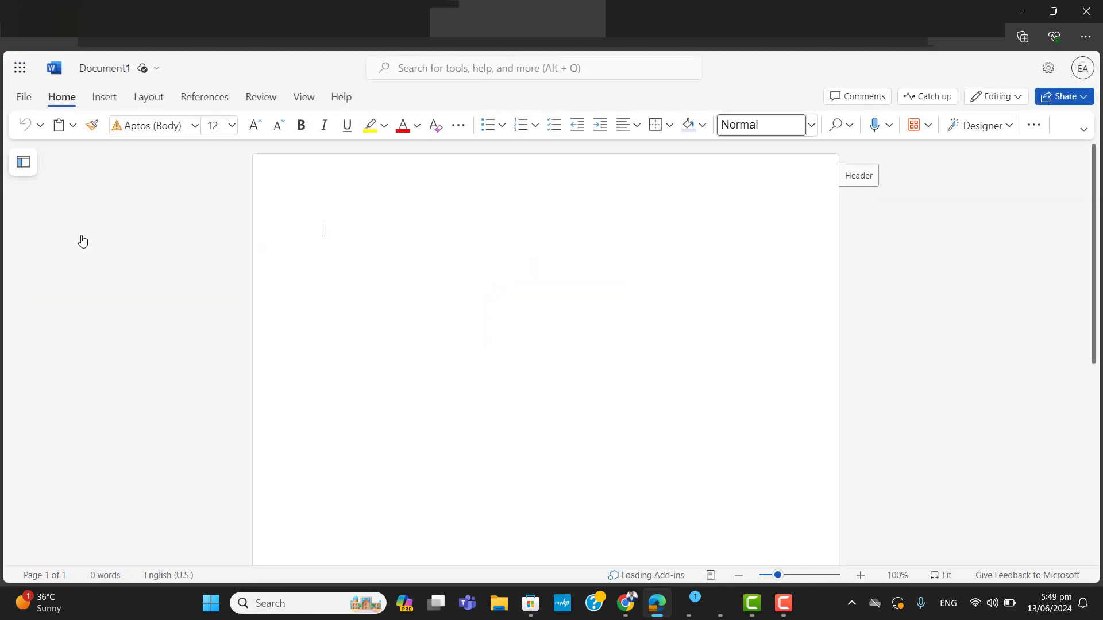
left_click(129, 70)
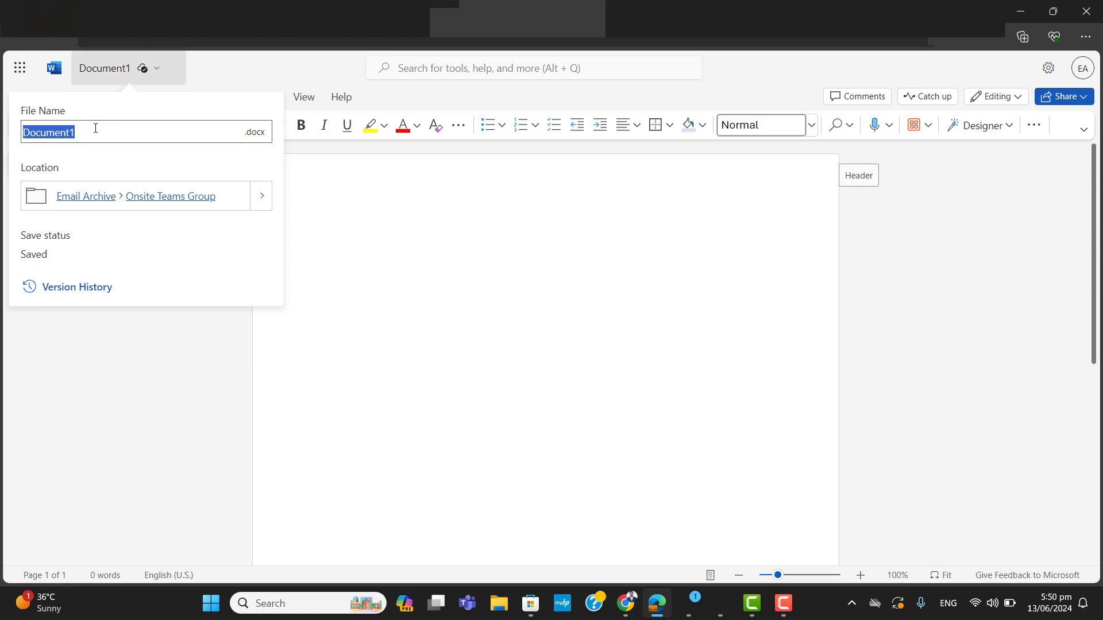
type("Project p")
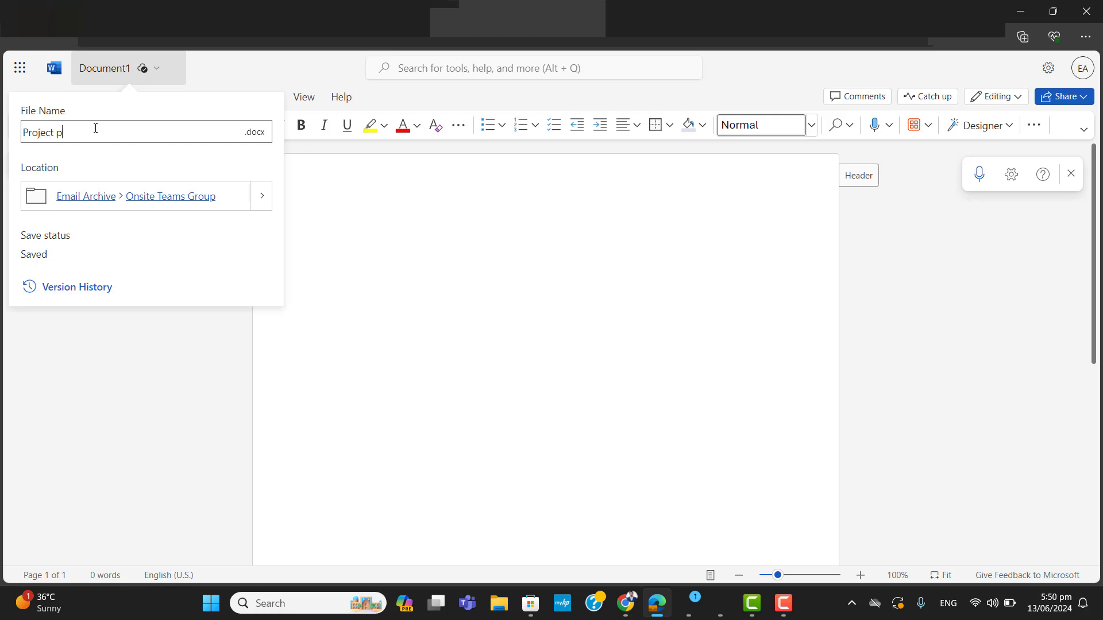
key("BackSpace")
key("BackSpace")
key("BackSpace")
key("BackSpace")
key("BackSpace")
key("BackSpace")
key("BackSpace")
key("BackSpace")
type("Onsite Project Planning")
left_click(124, 234)
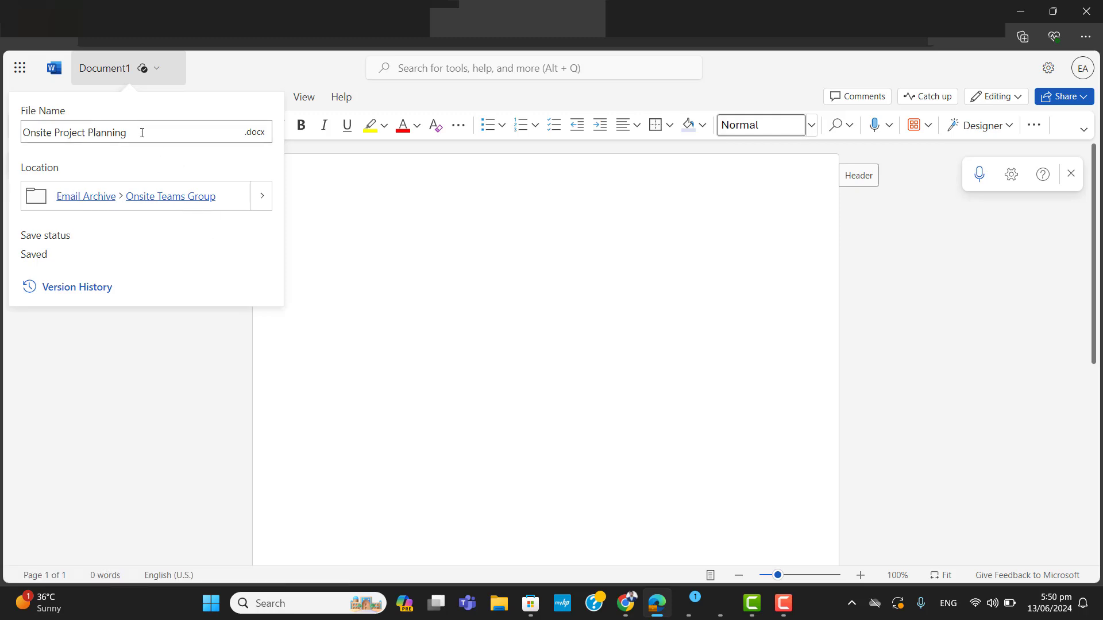
left_click(434, 298)
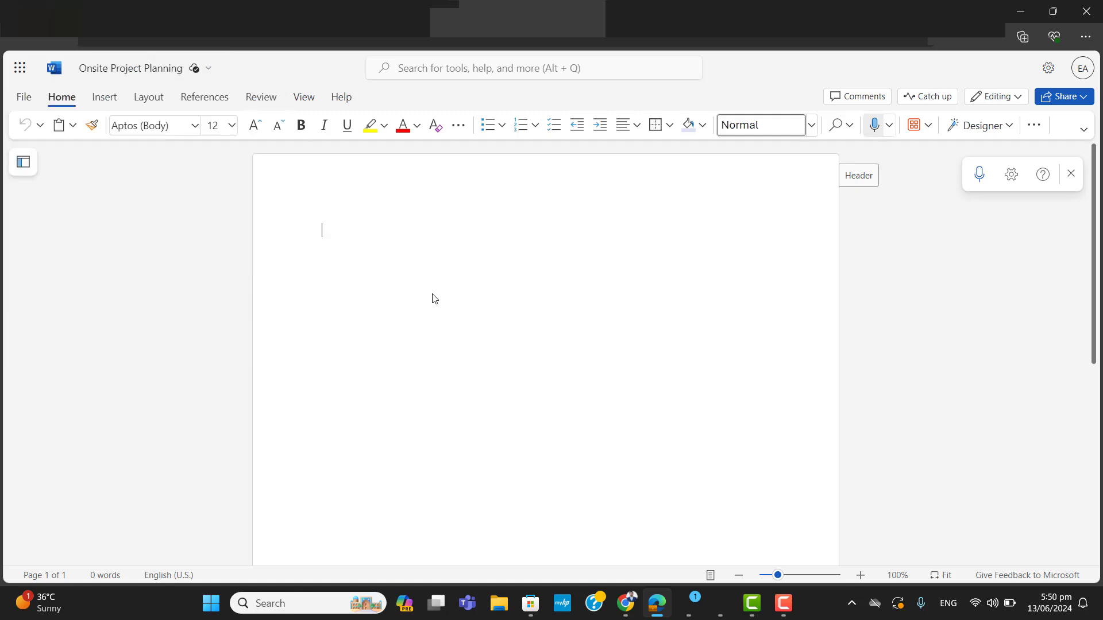
Step: Enter the title text "Onsite Project Planning" on the document's first line
type("Onsite")
key("BackSpace")
key("BackSpace")
key("BackSpace")
type("ite Project ")
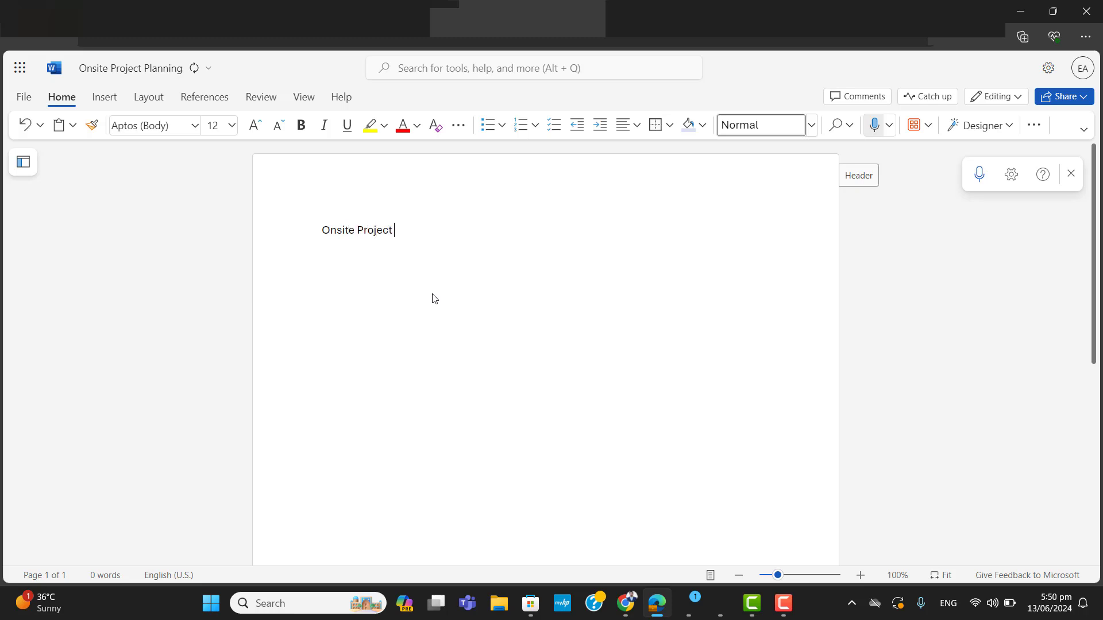
type("Planning")
Step: Format the document title as bold, centred, 24 pt text
left_click_drag(444, 231, 313, 232)
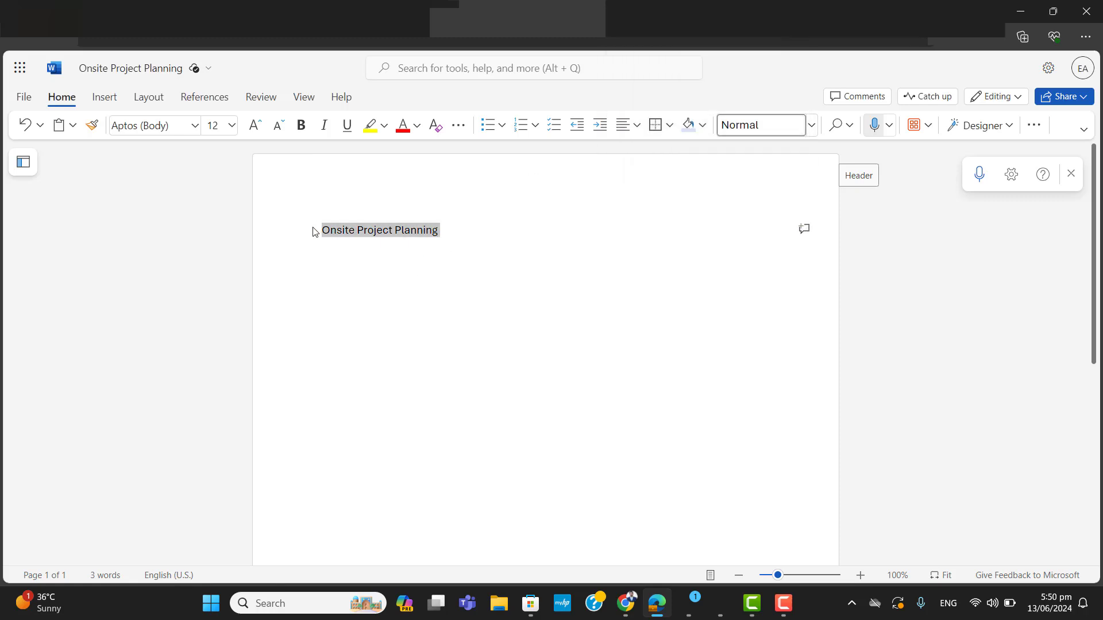
key("ctrl+b")
key("ctrl+e")
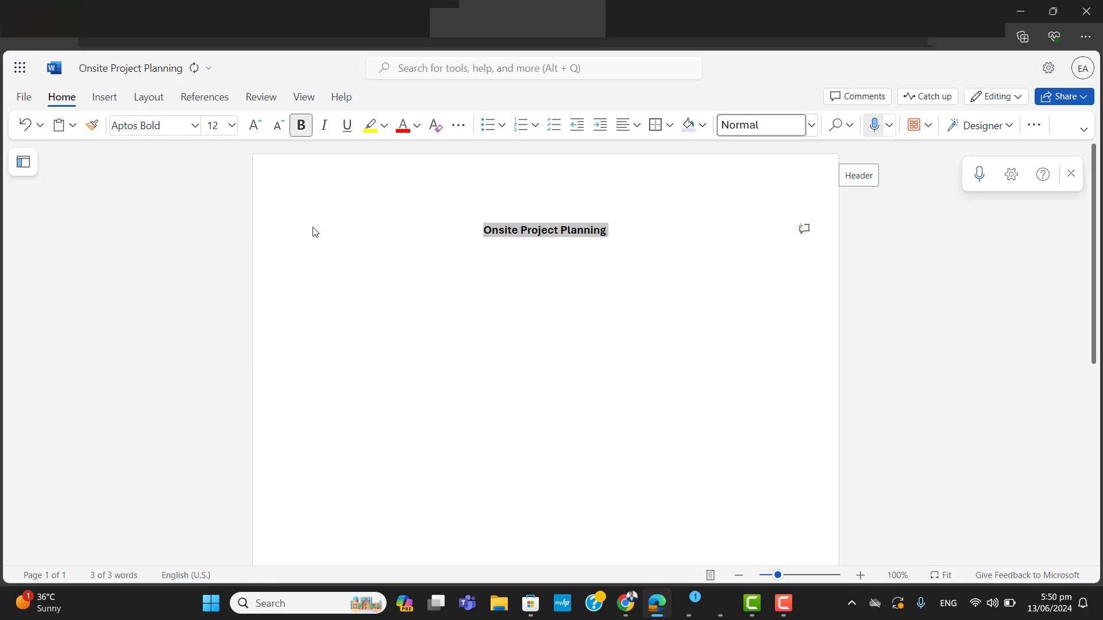
left_click(232, 125)
left_click(218, 355)
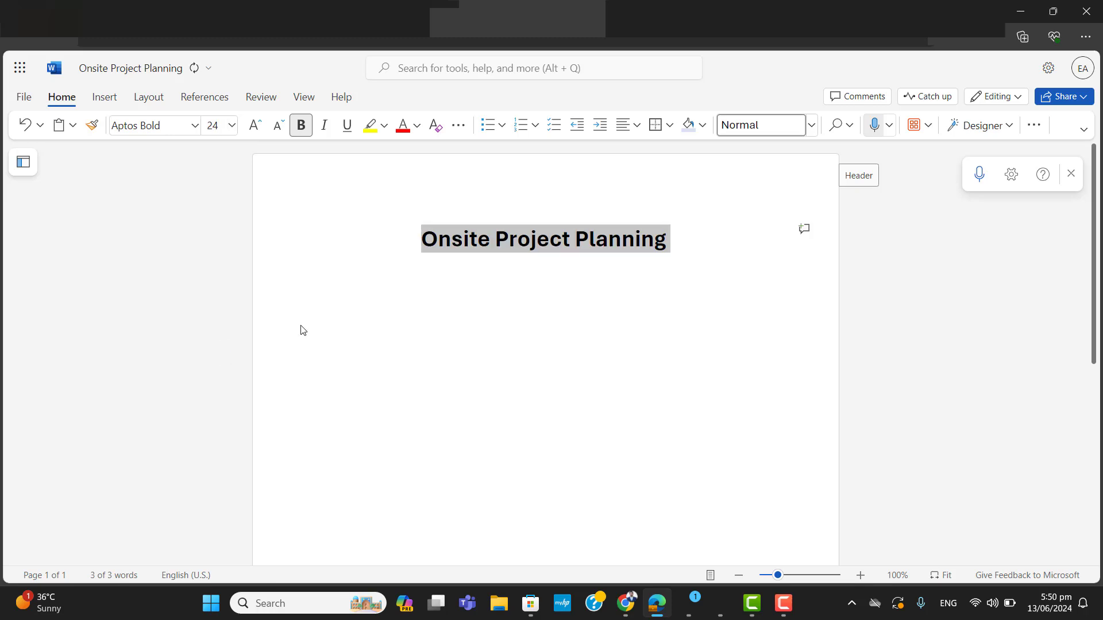
left_click(553, 286)
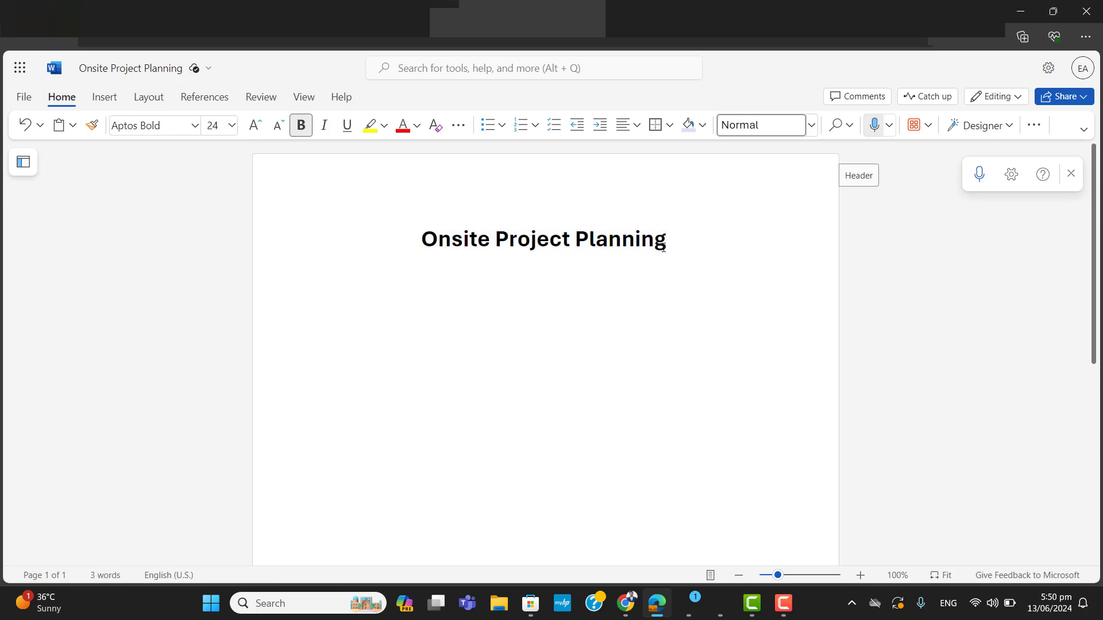
left_click(674, 245)
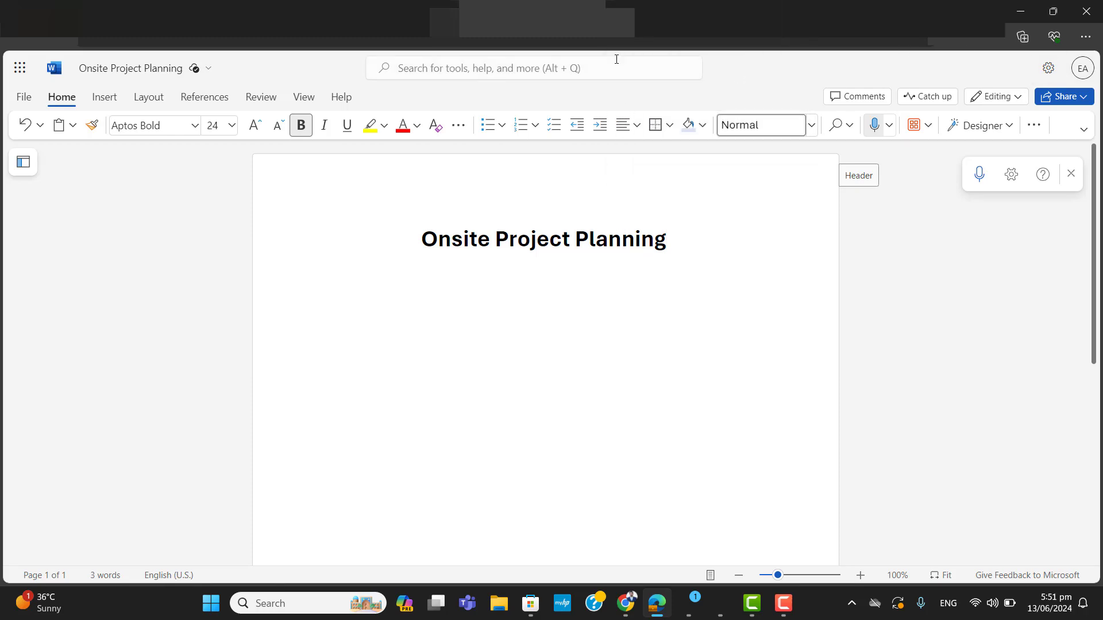
Step: Close the document and share Onsite Project Planning.docx from its OneDrive folder, adding three suggested recipients
left_click(620, 11)
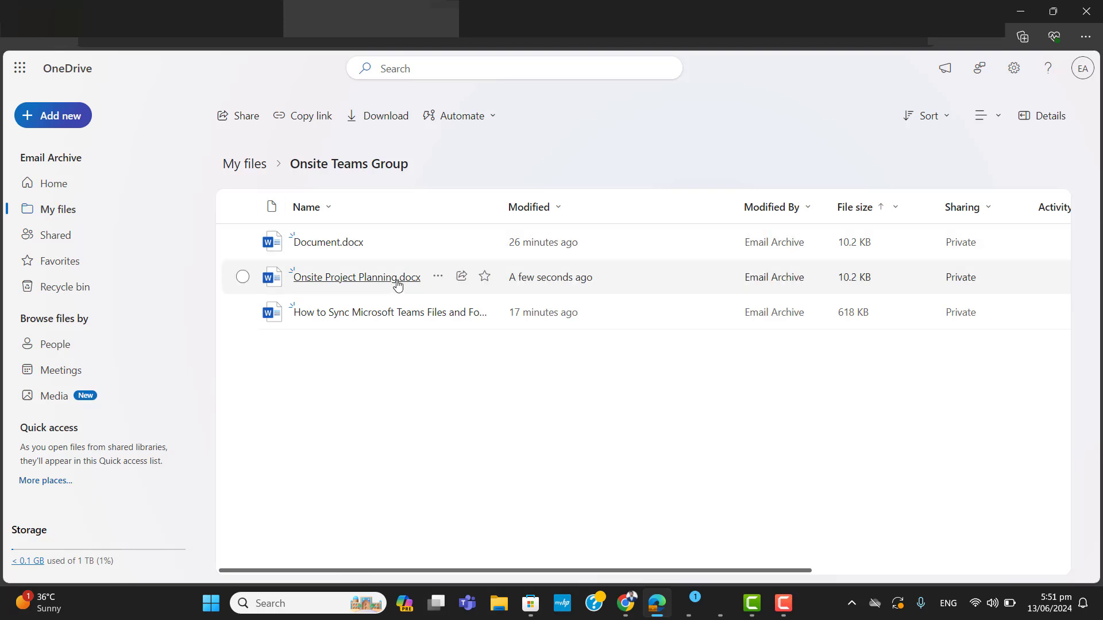
mouse_move(397, 282)
left_click(461, 277)
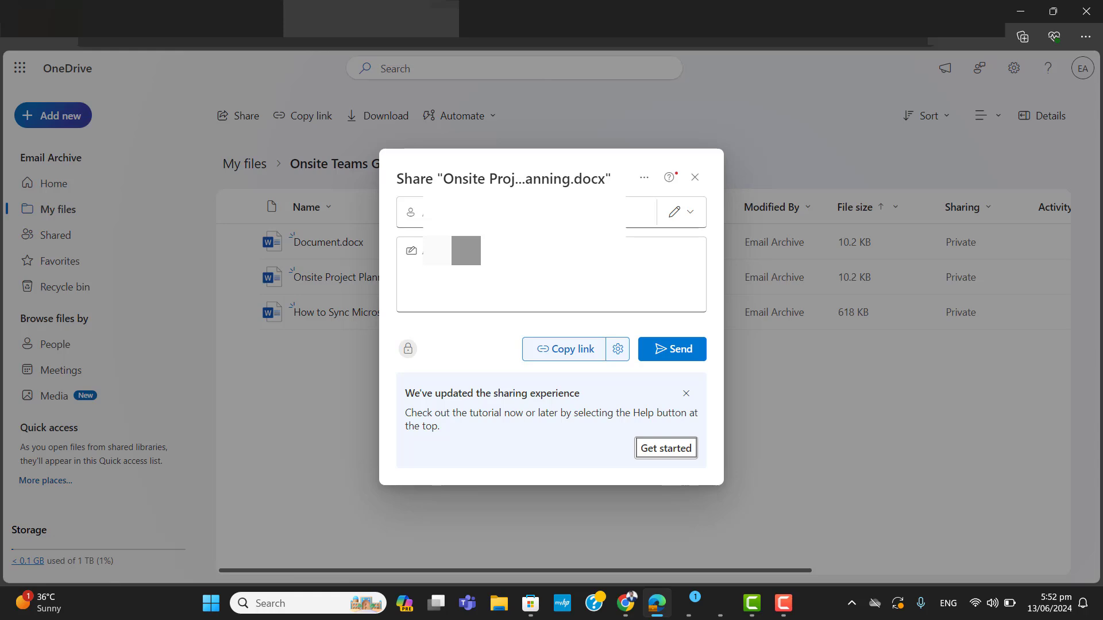
left_click(505, 212)
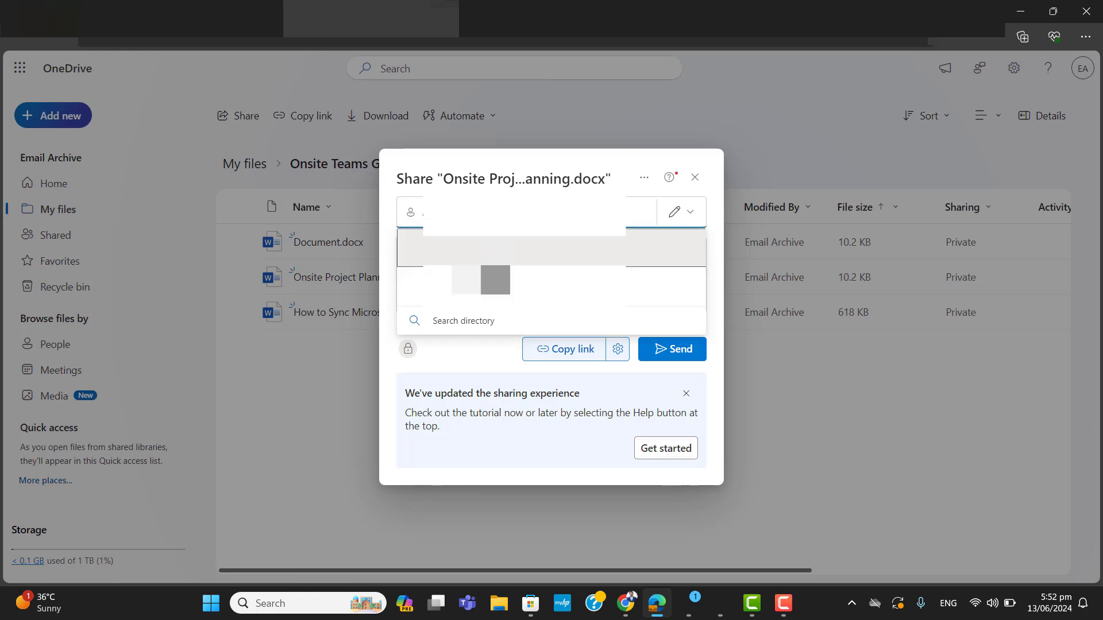
left_click(505, 248)
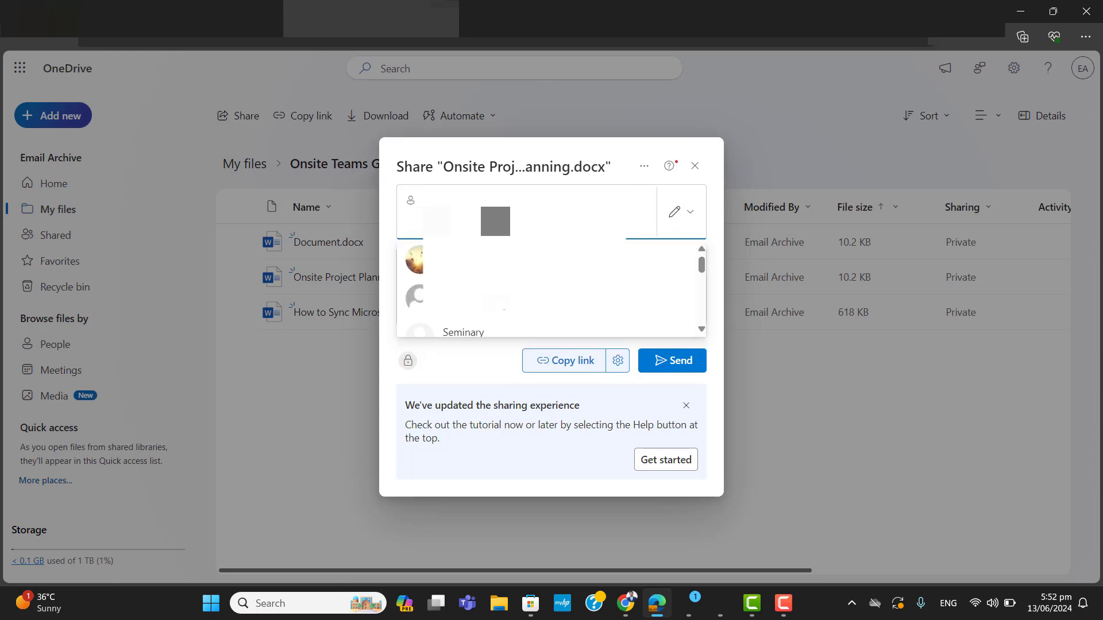
left_click(489, 312)
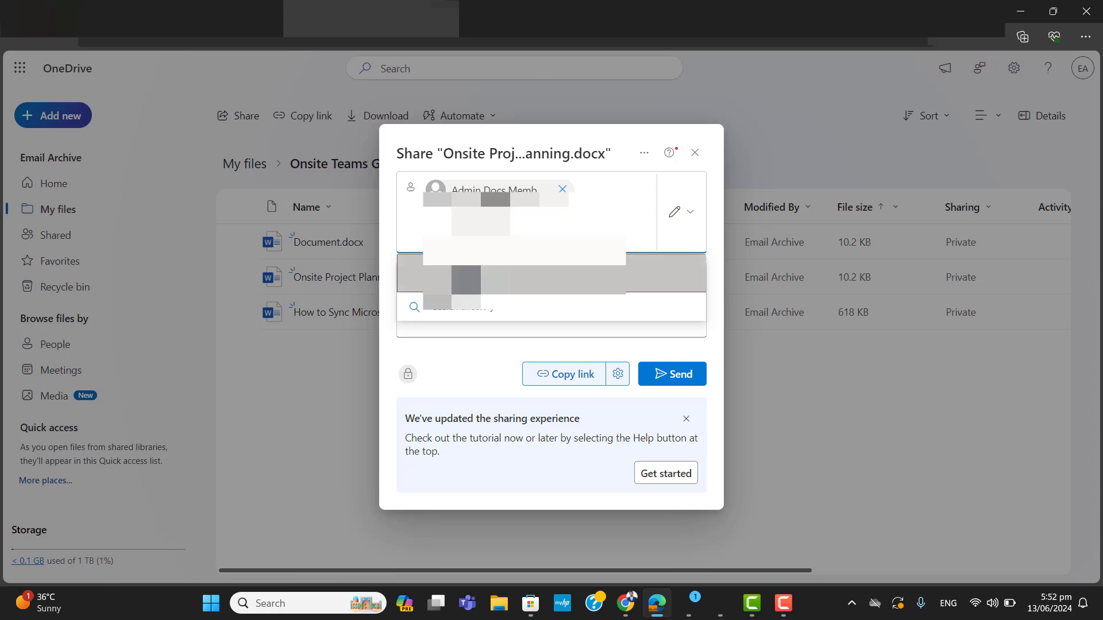
left_click(495, 277)
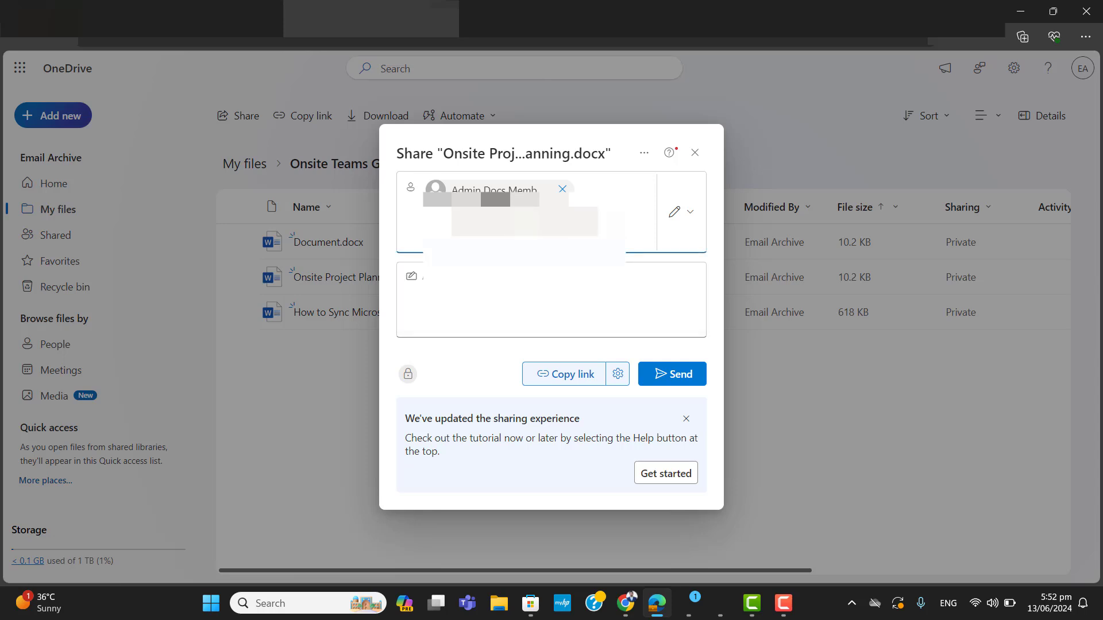
Step: Add the sharing message "Please when you have sometime complete this project plan prior to next week.,"
left_click(500, 289)
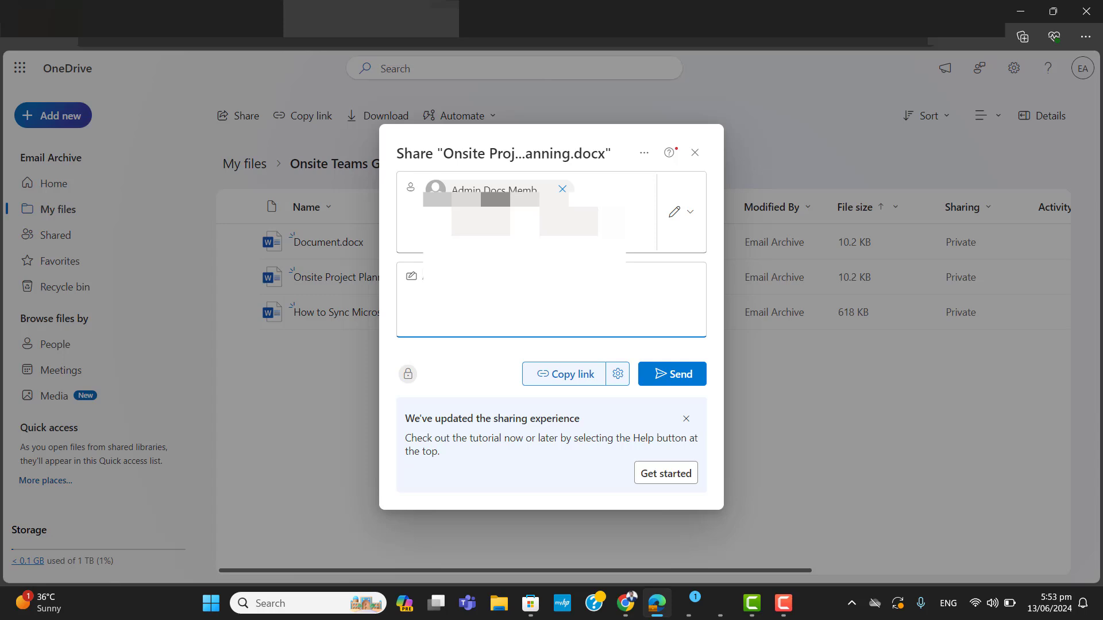
type("Please")
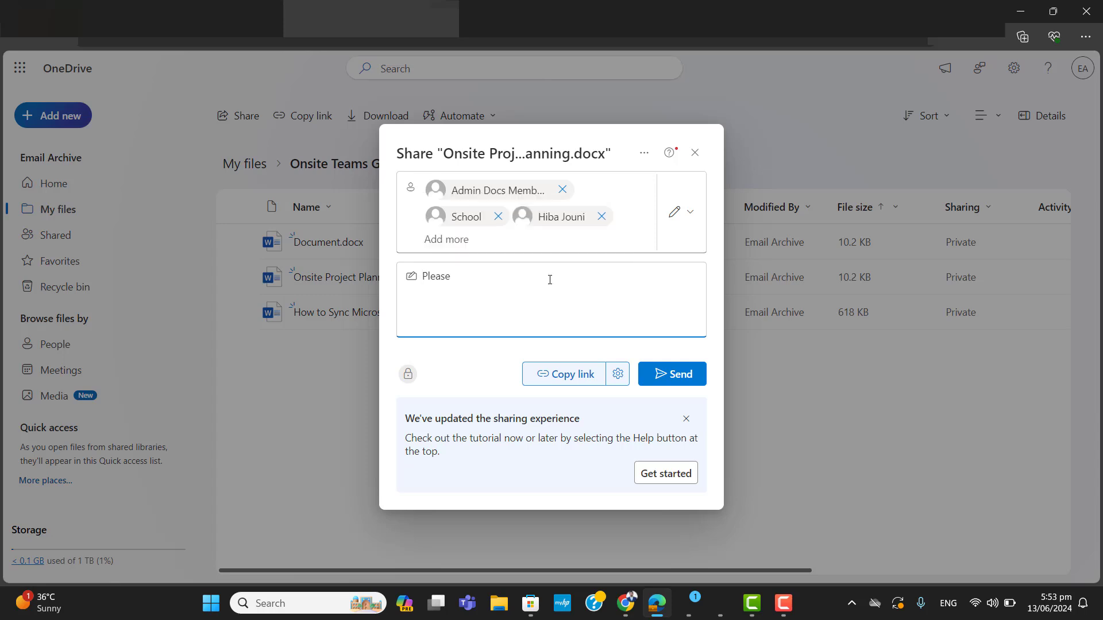
type(" when you h")
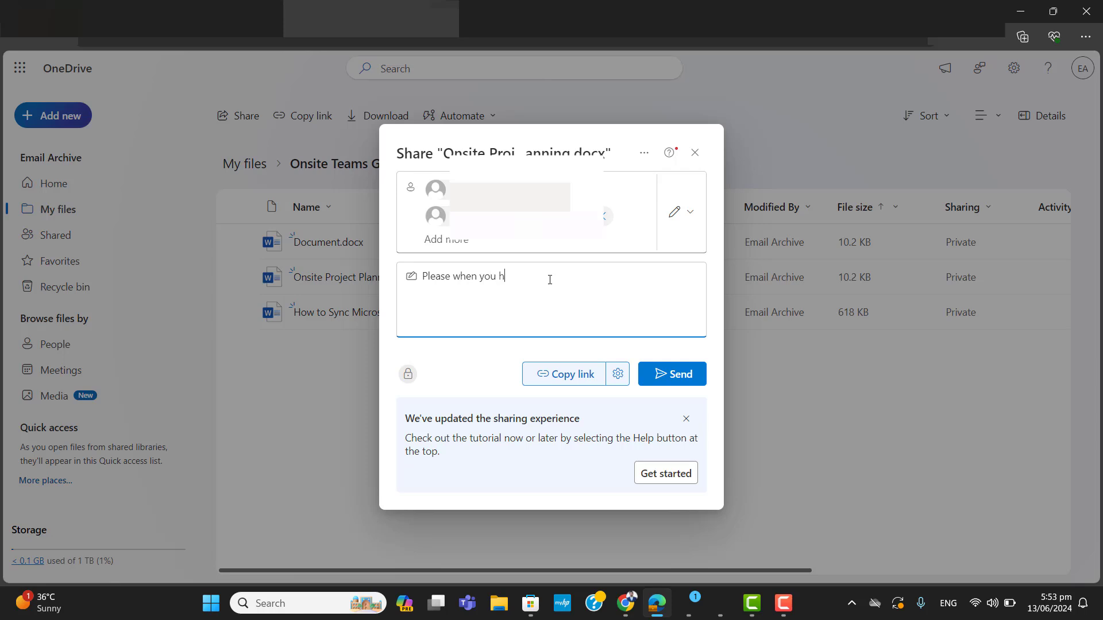
type("ave sometime complete this projec")
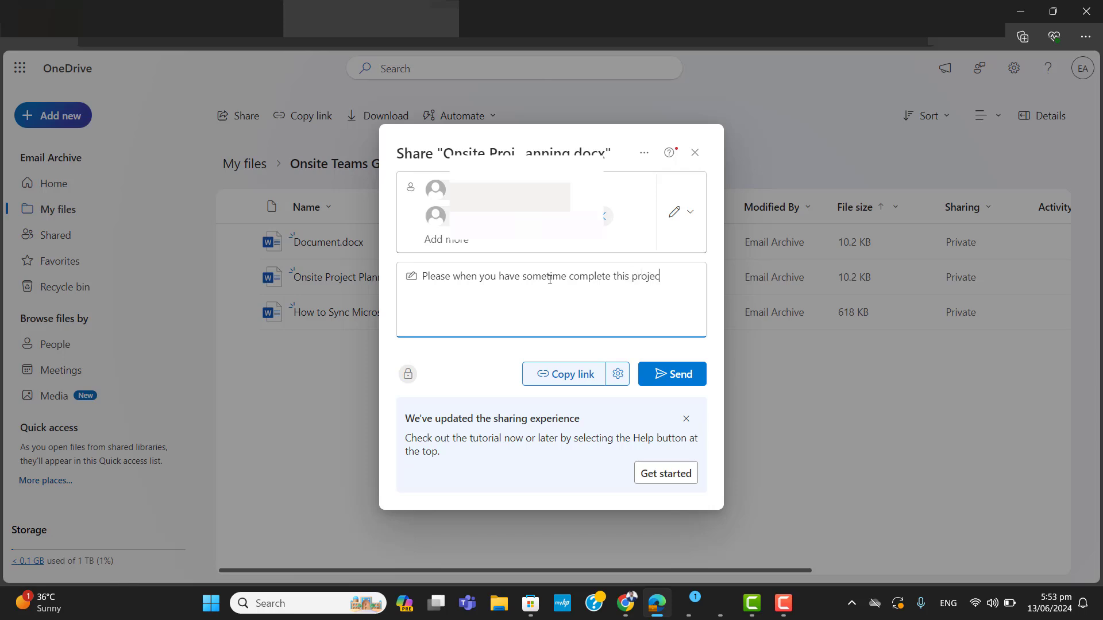
type("t plan pr")
type("ior")
type(" to the")
key("BackSpace")
key("BackSpace")
key("BackSpace")
type("next week.,")
Step: Review the permission levels for the share recipients and choose Can edit
left_click(689, 213)
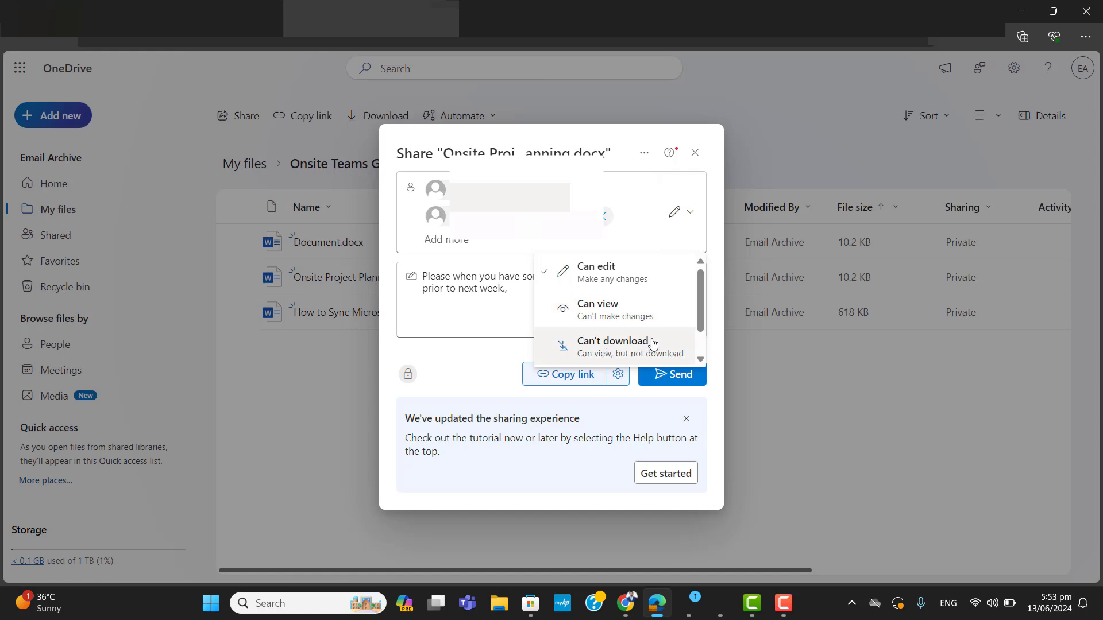
left_click_drag(697, 312, 698, 329)
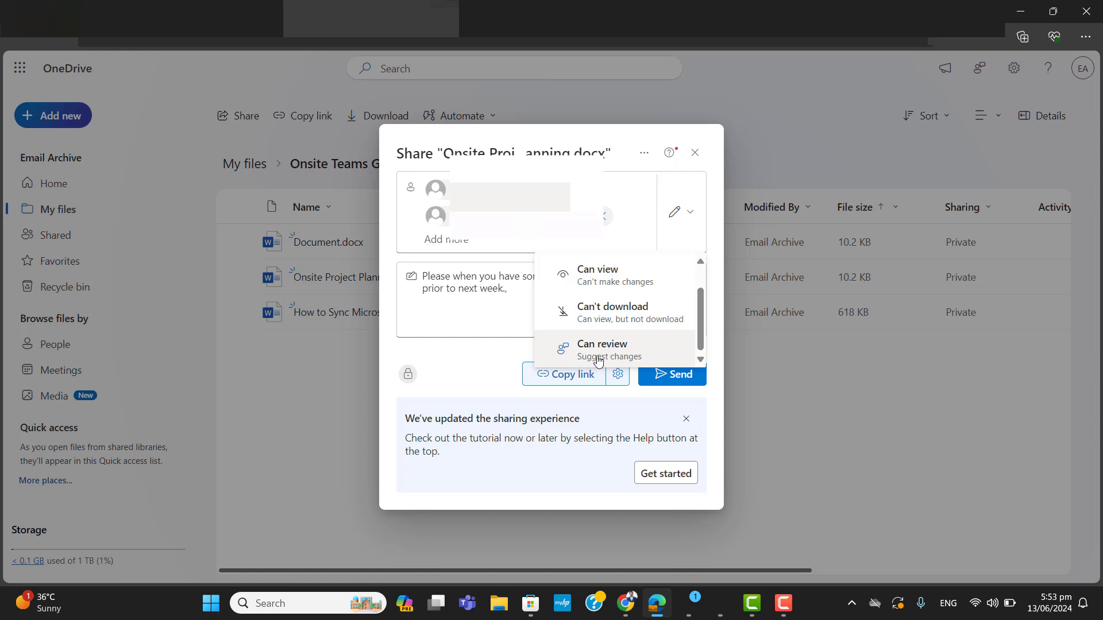
scroll(699, 336, "up", 1)
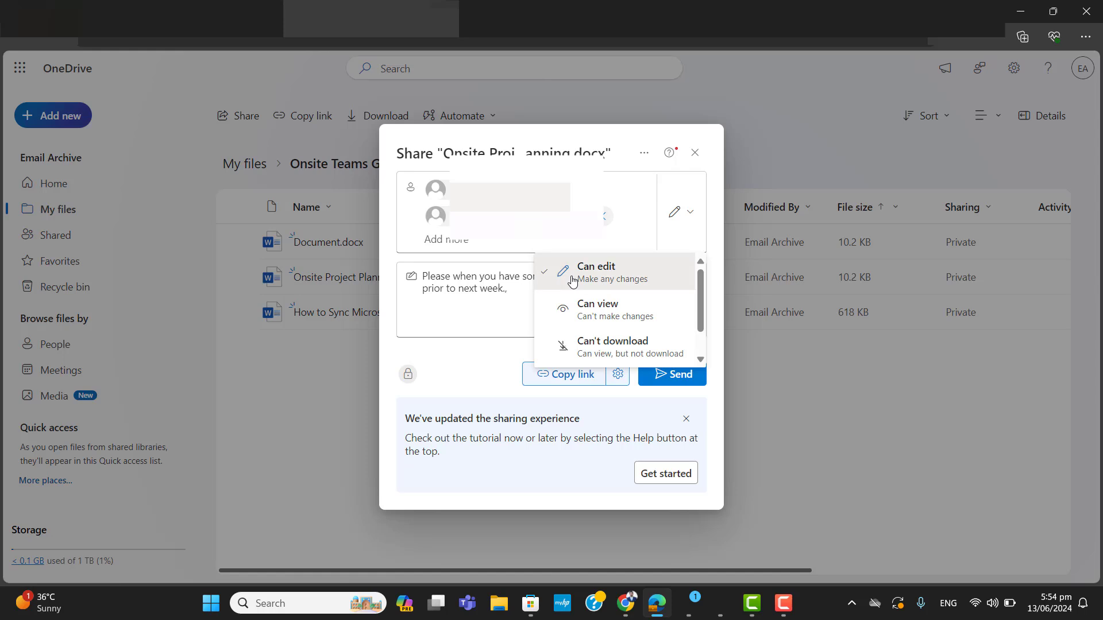
left_click(572, 281)
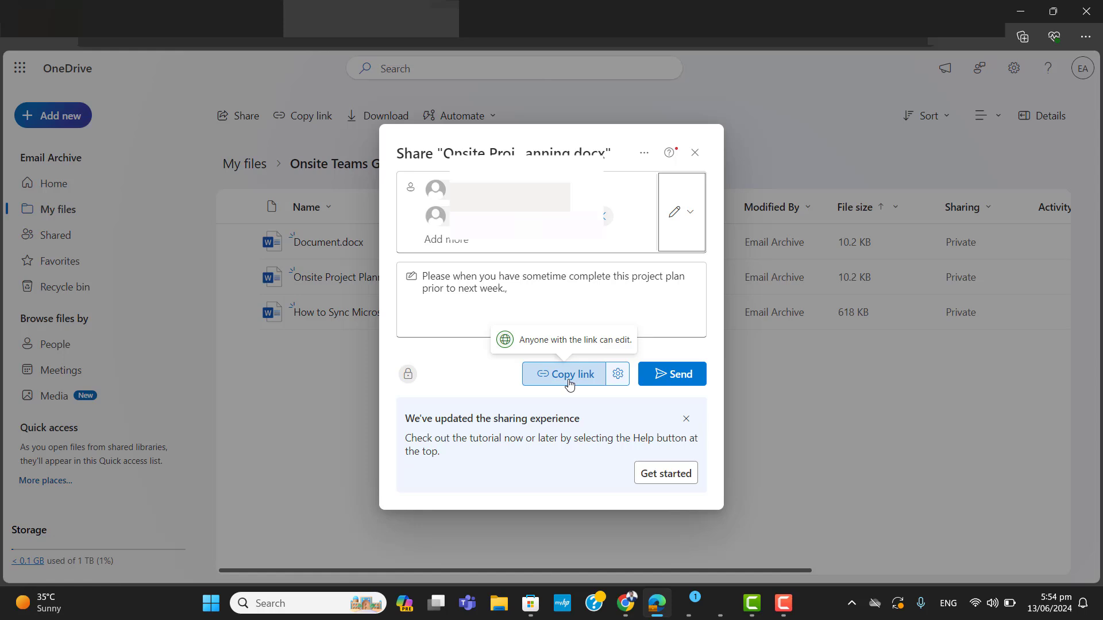
Step: Open the link settings for Onsite Project Planning.docx and look at the expiration date calendar
left_click(618, 384)
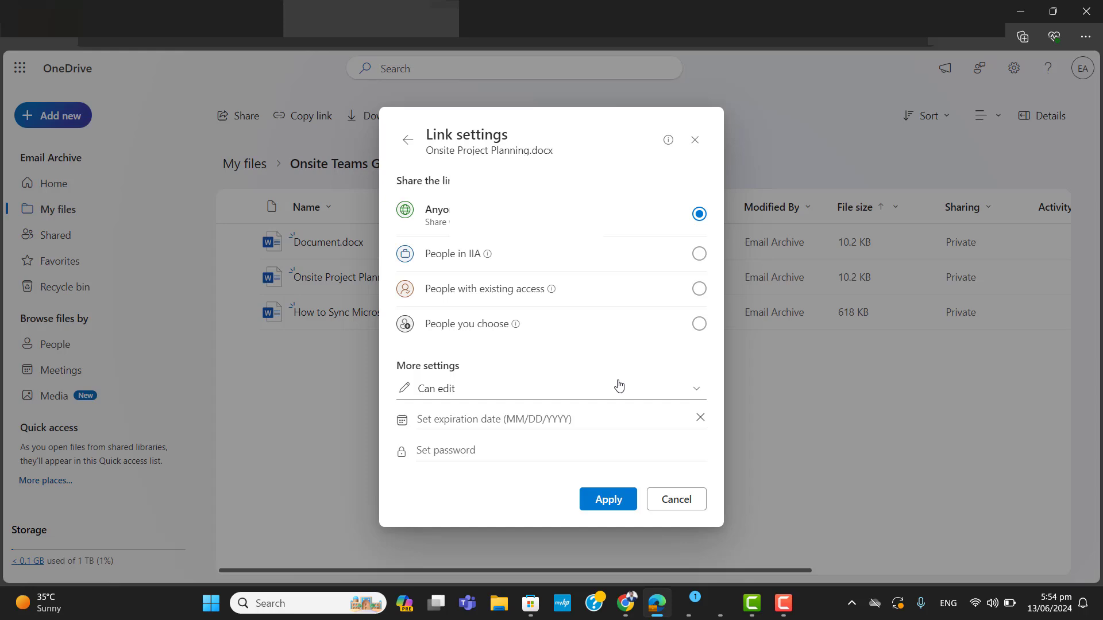
left_click(547, 424)
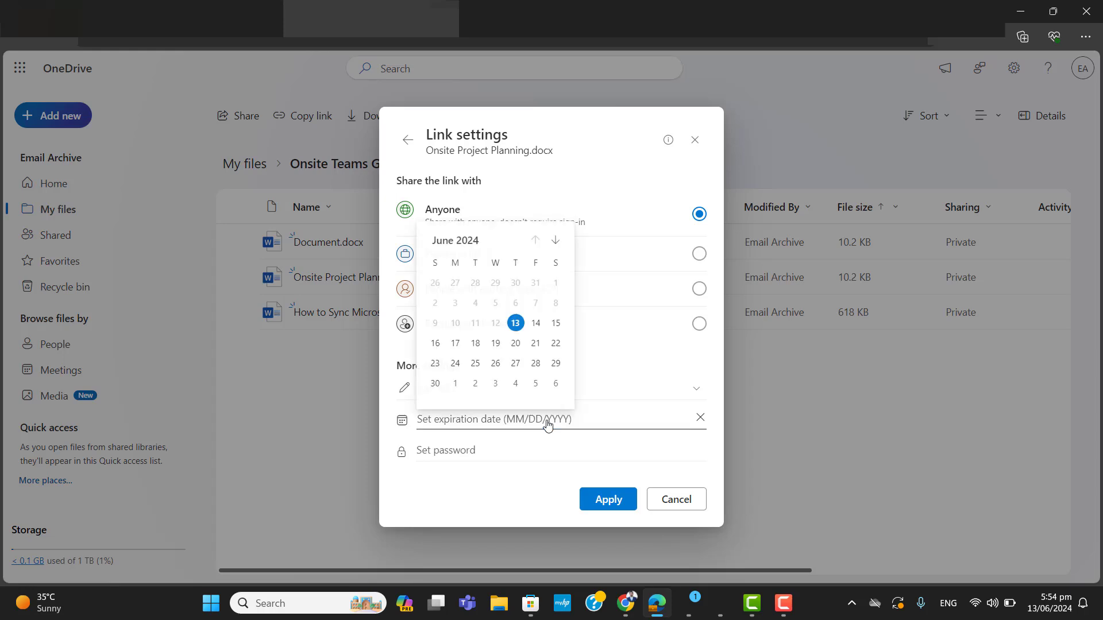
key("Escape")
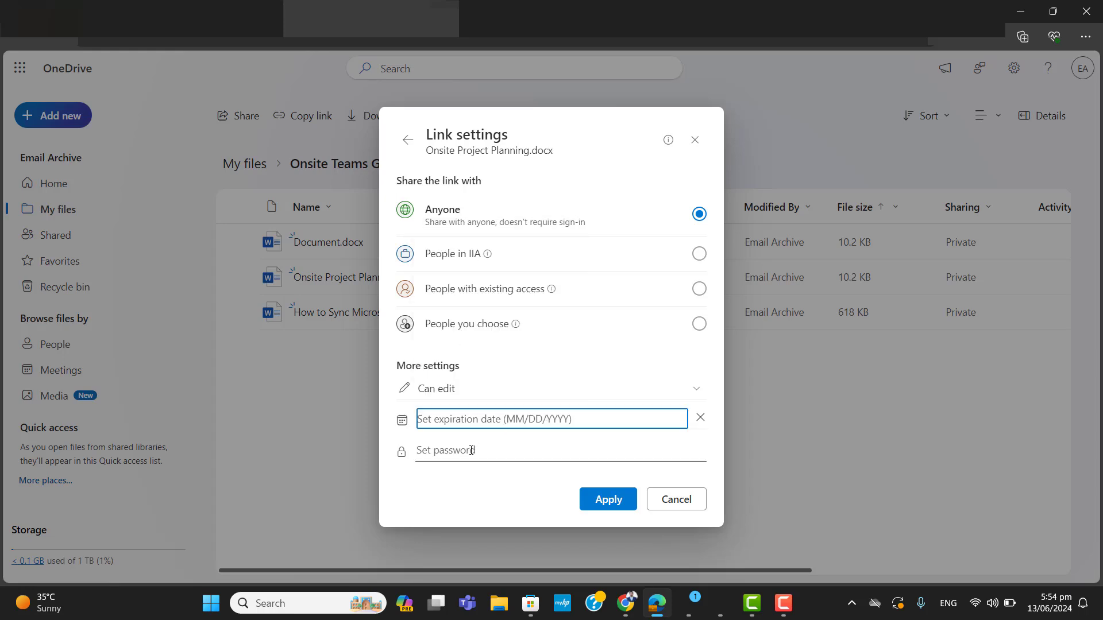
Step: Review the password option and each sharing audience in the link settings for Onsite Project Planning.docx, ending on Anyone
left_click(471, 451)
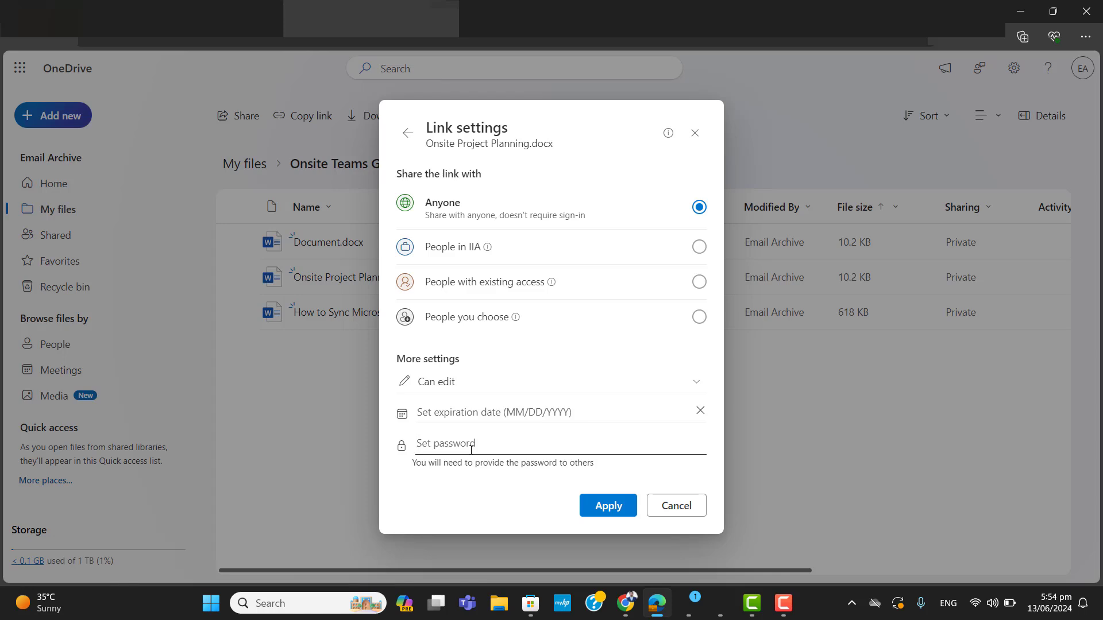
left_click(699, 247)
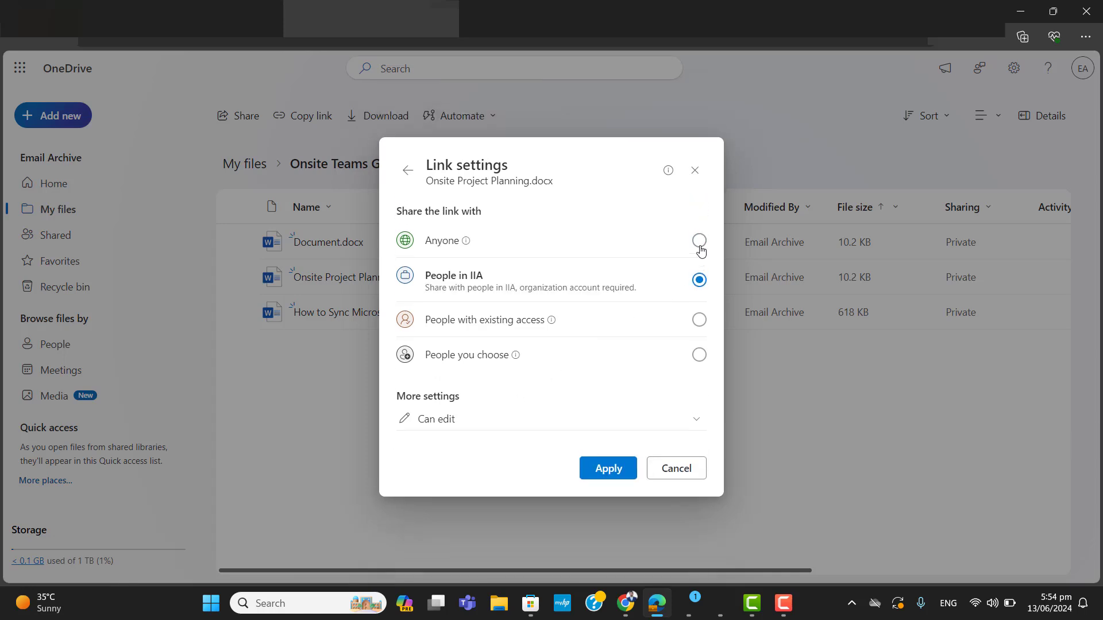
left_click(699, 321)
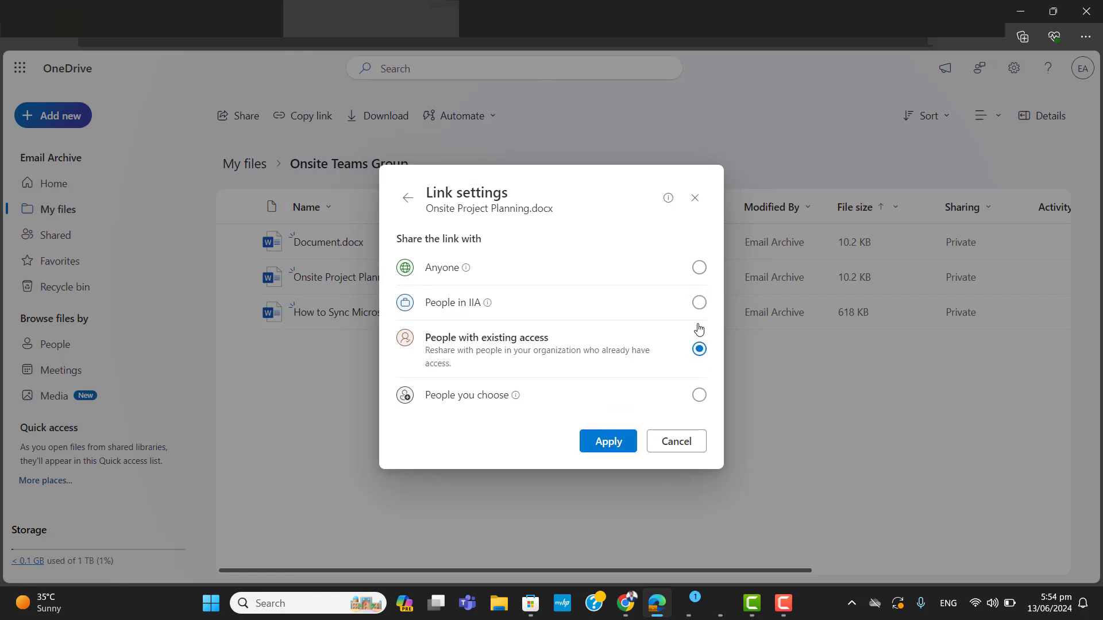
left_click(699, 396)
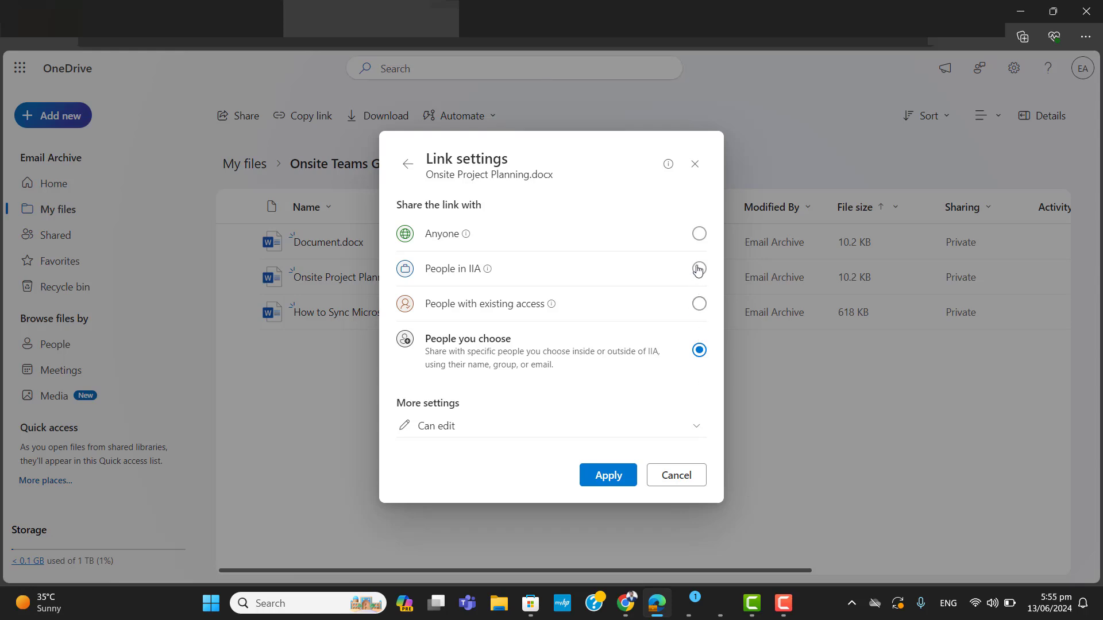
left_click(699, 236)
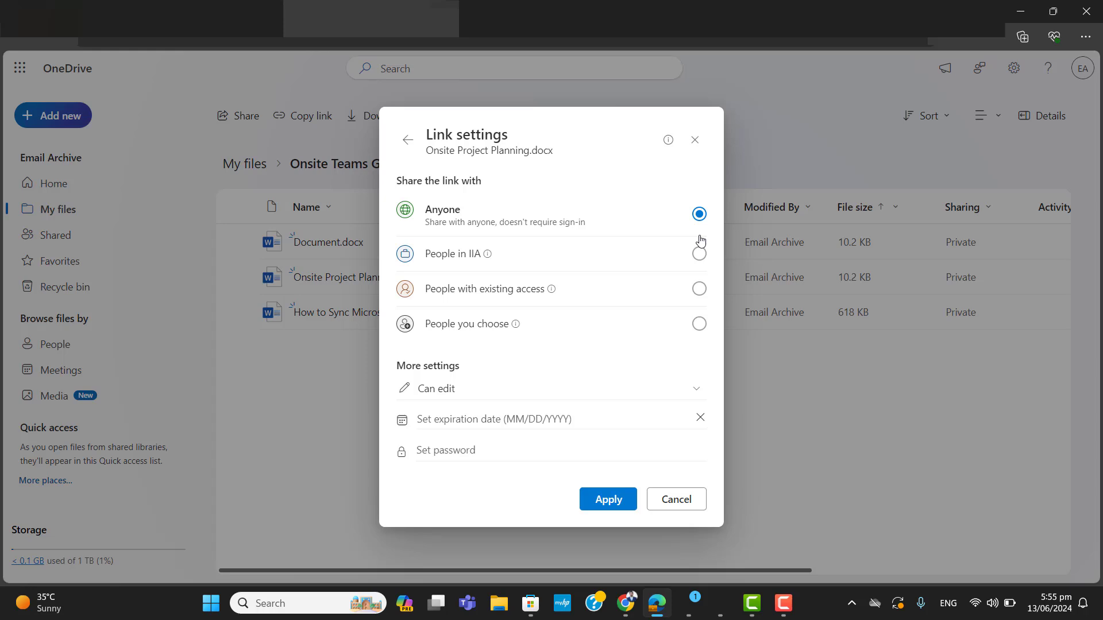
Step: Return from the link settings, send the sharing invitation for Onsite Project Planning.docx and close the confirmation
left_click(407, 139)
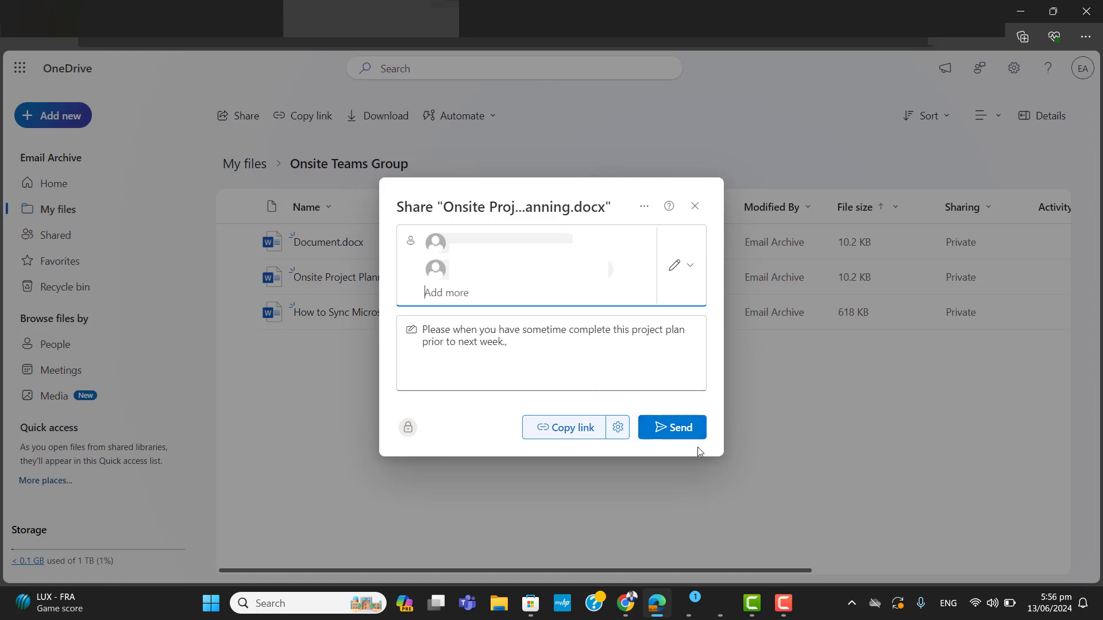
left_click(695, 241)
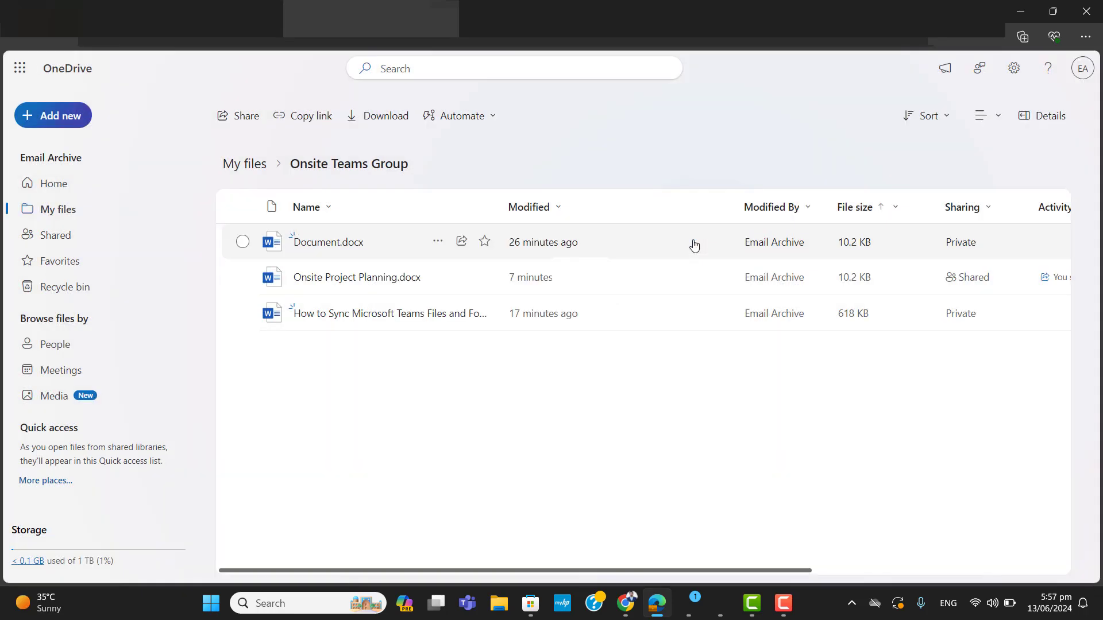
Step: Examine who has access to Onsite Project Planning.docx, first from its Shared status and again through Manage access
left_click_drag(723, 570, 773, 562)
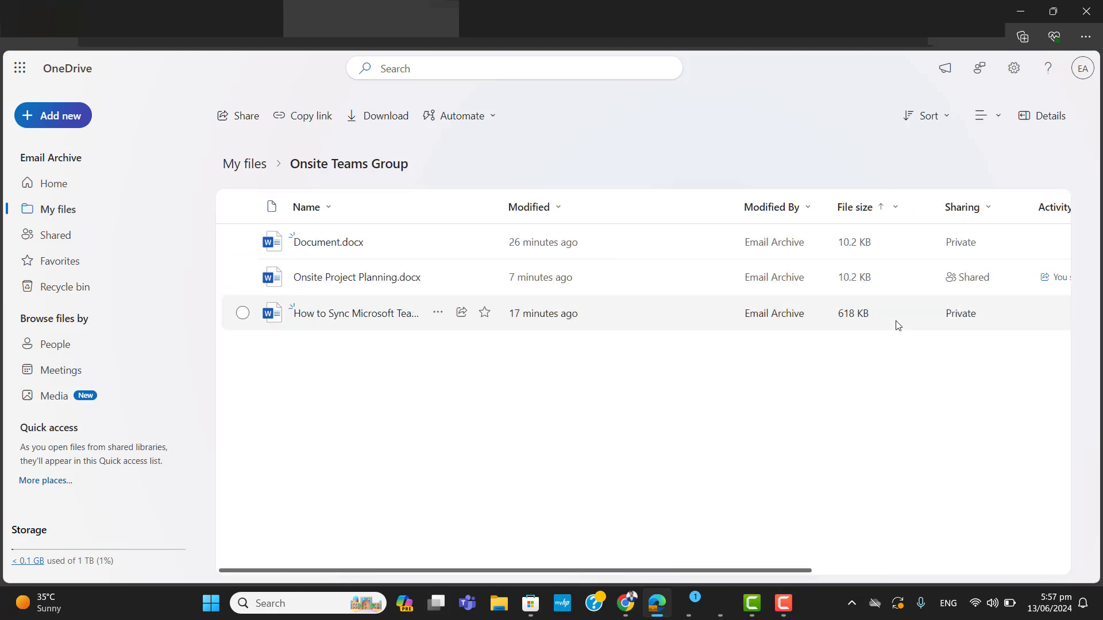
left_click(976, 279)
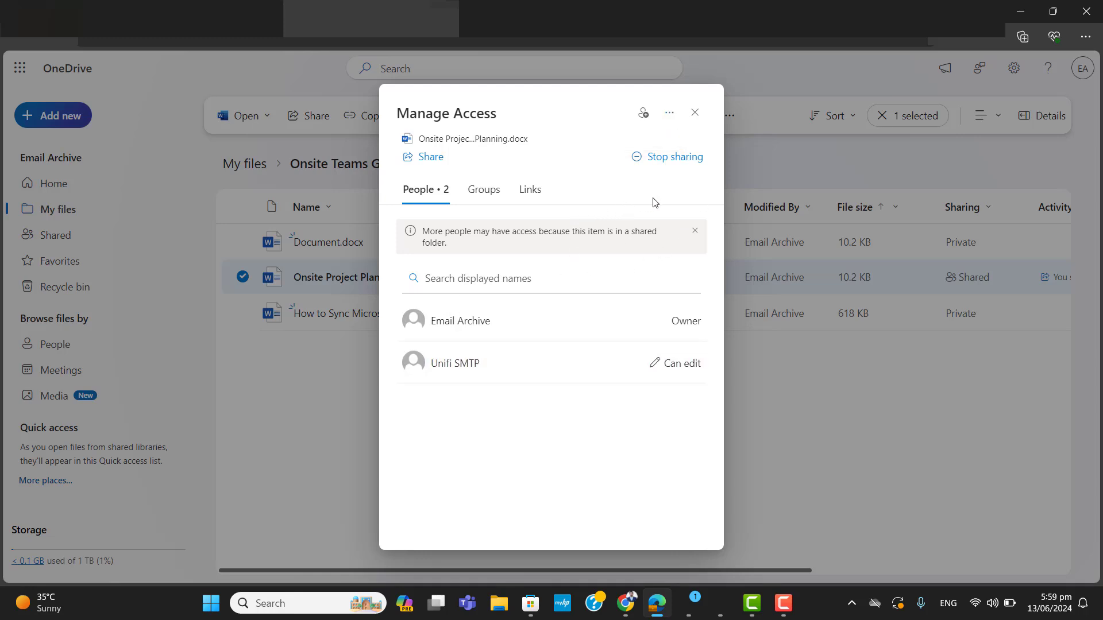
left_click(694, 116)
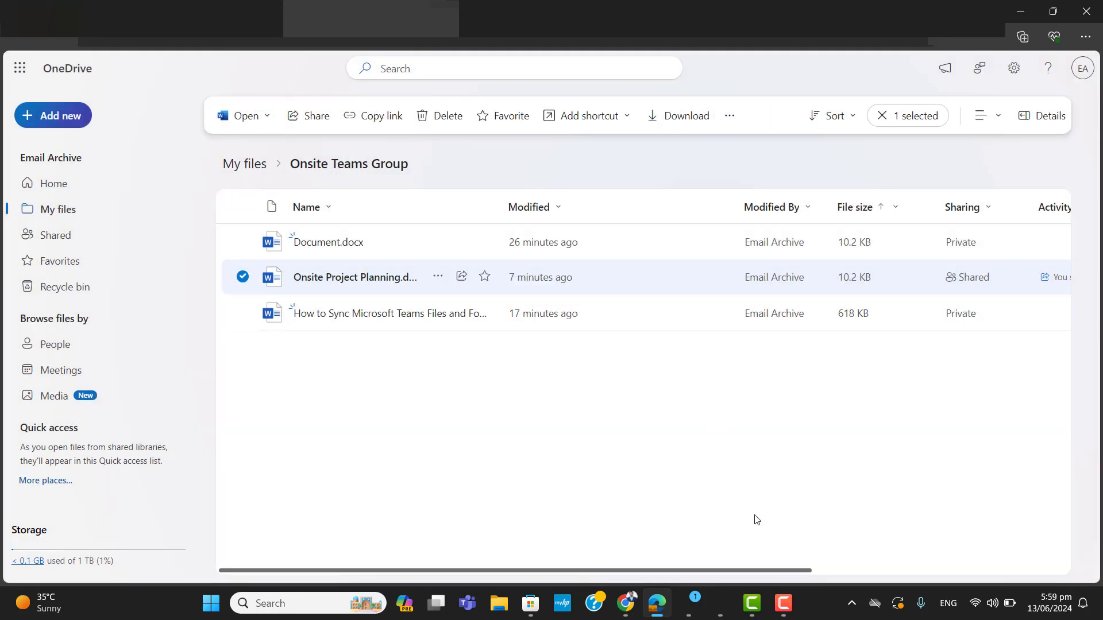
left_click(756, 412)
right_click(560, 278)
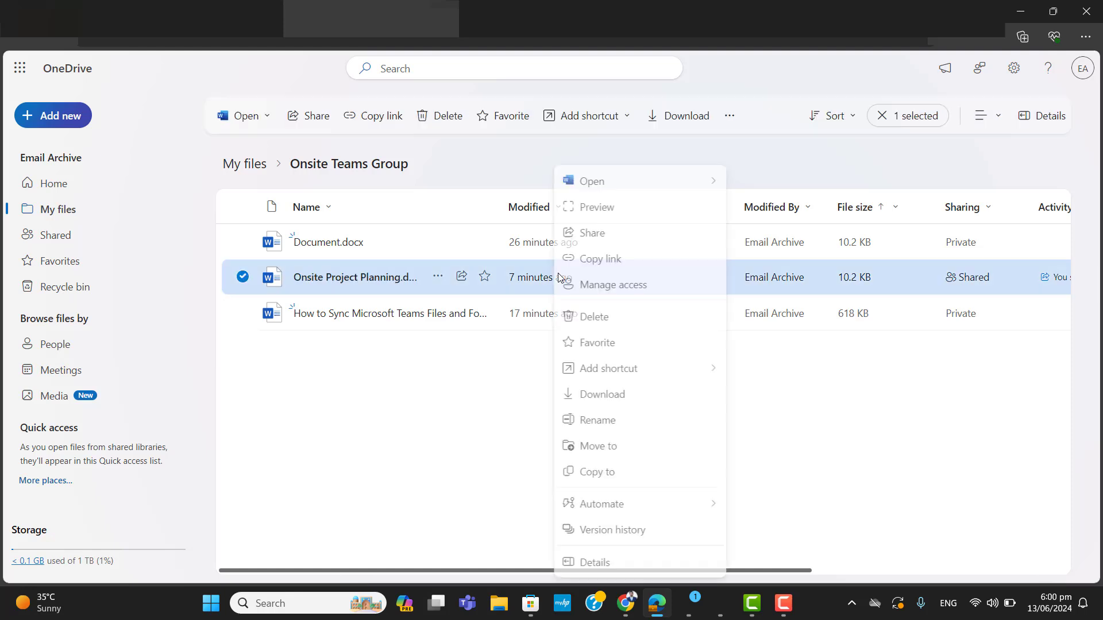
left_click(613, 293)
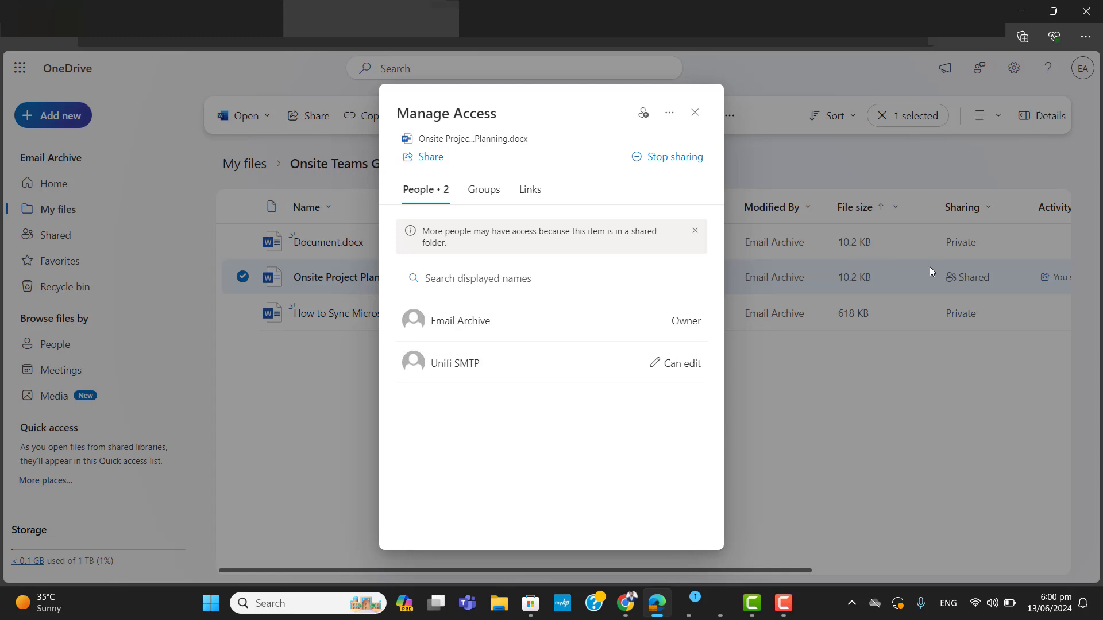
left_click(695, 113)
left_click(418, 468)
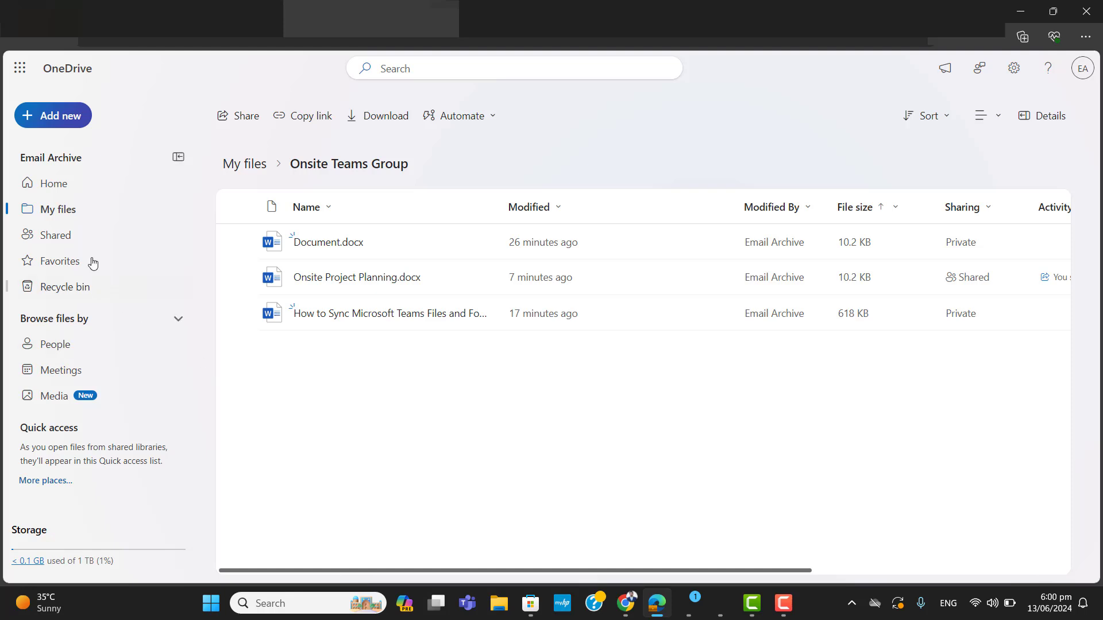
Step: Show the files shared by you and mark Onsite Project Planning as a favorite
left_click(49, 235)
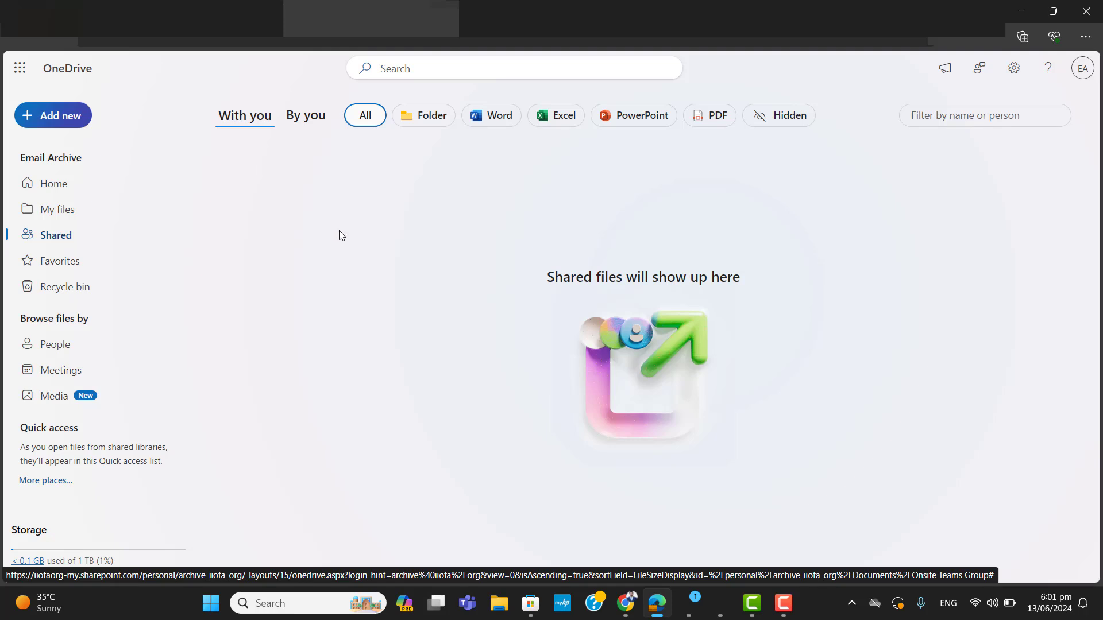
left_click(308, 117)
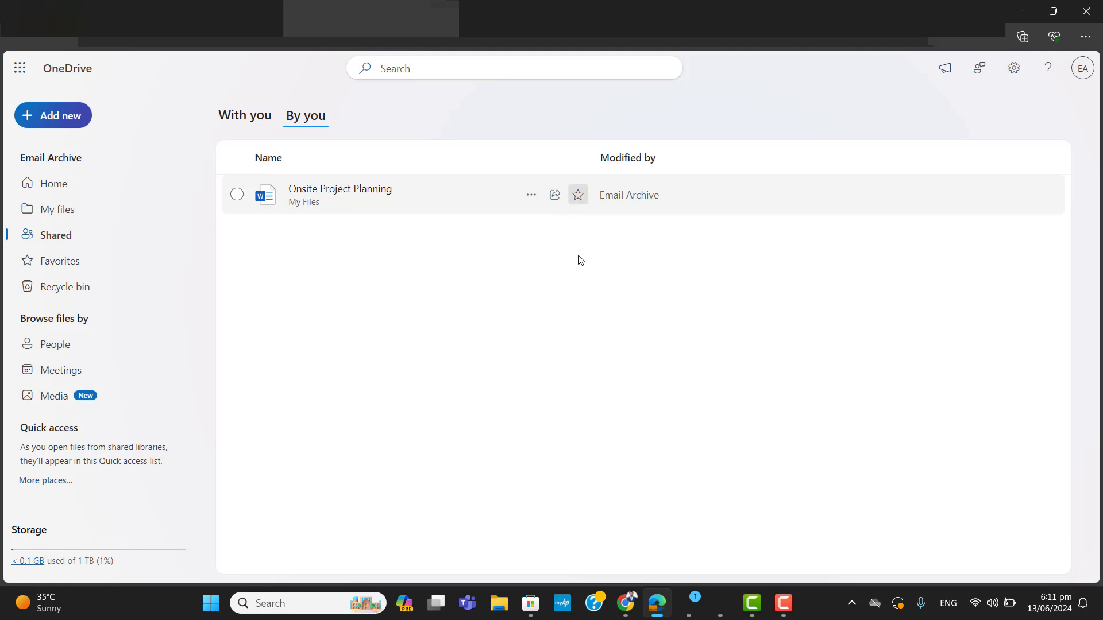
left_click(583, 202)
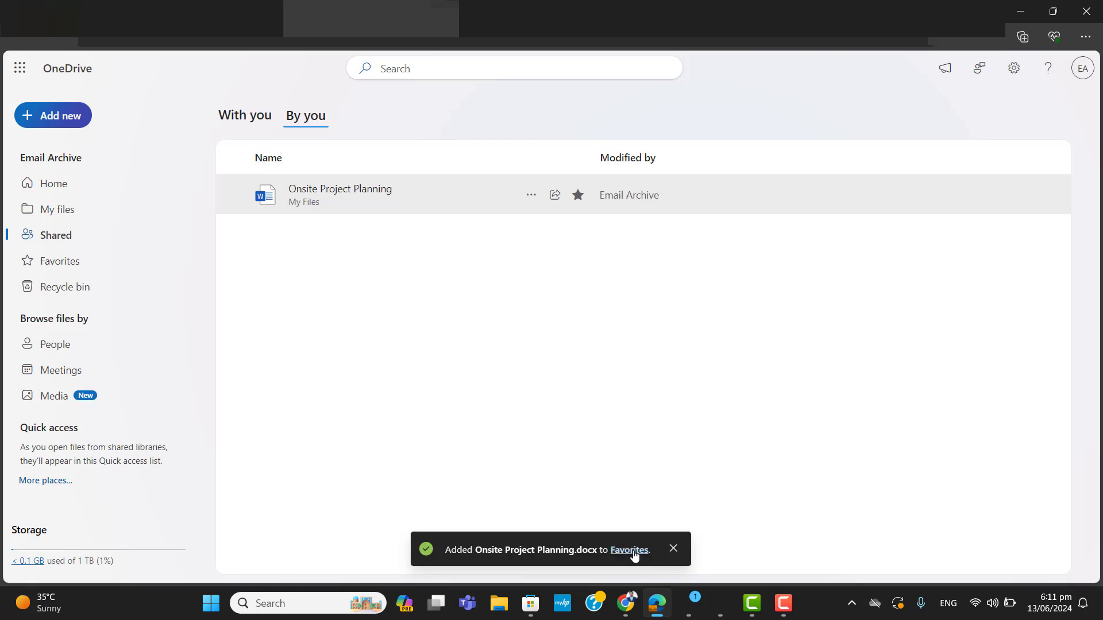
Step: Add a shortcut to the shared Onsite Project Planning document in My files
left_click(530, 196)
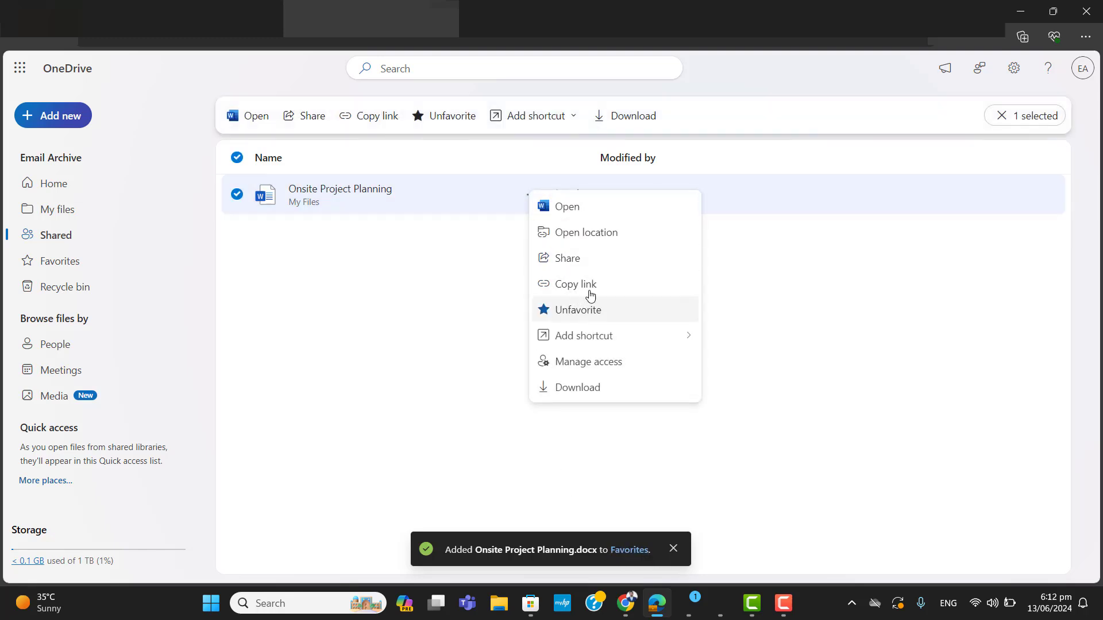
mouse_move(599, 334)
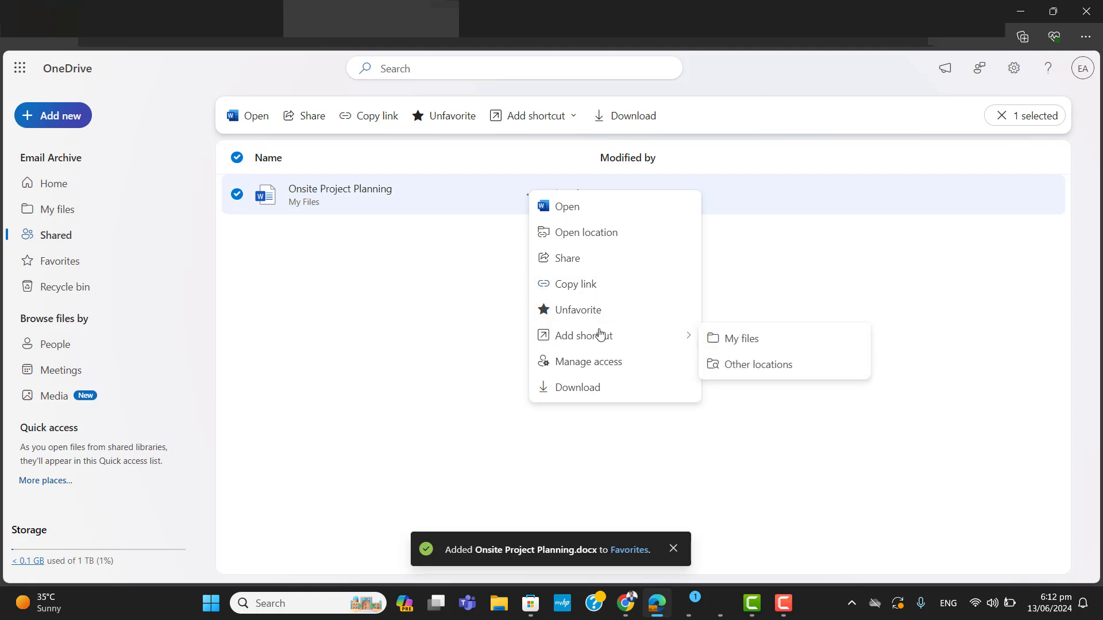
left_click(747, 339)
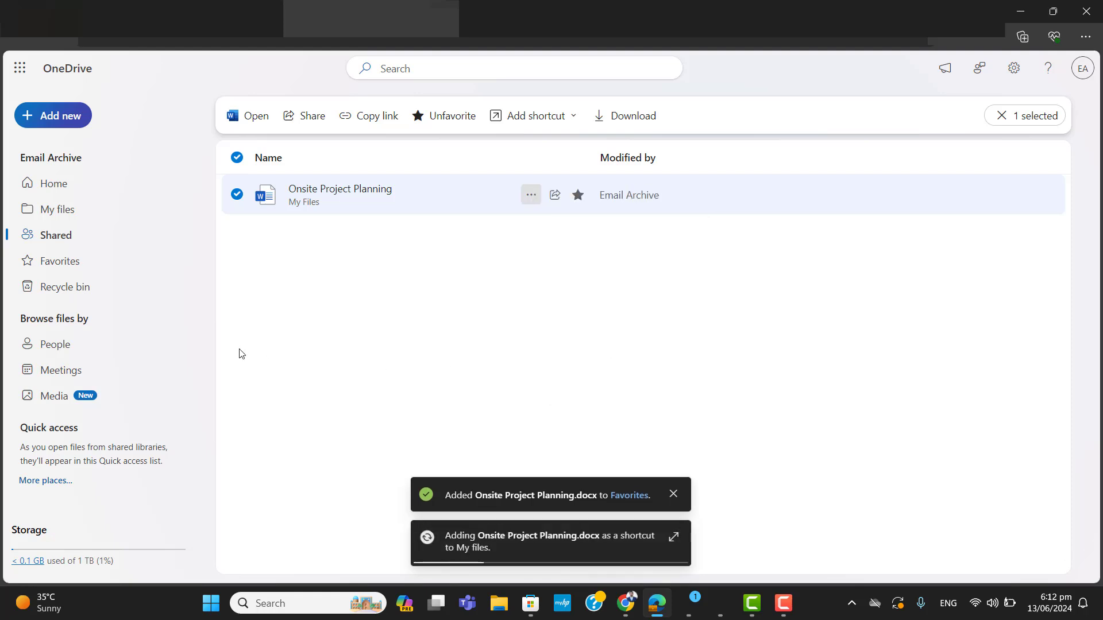
Step: Look for Onsite Project Planning in Favorites, My files and the Onsite Teams Group folder
left_click(60, 262)
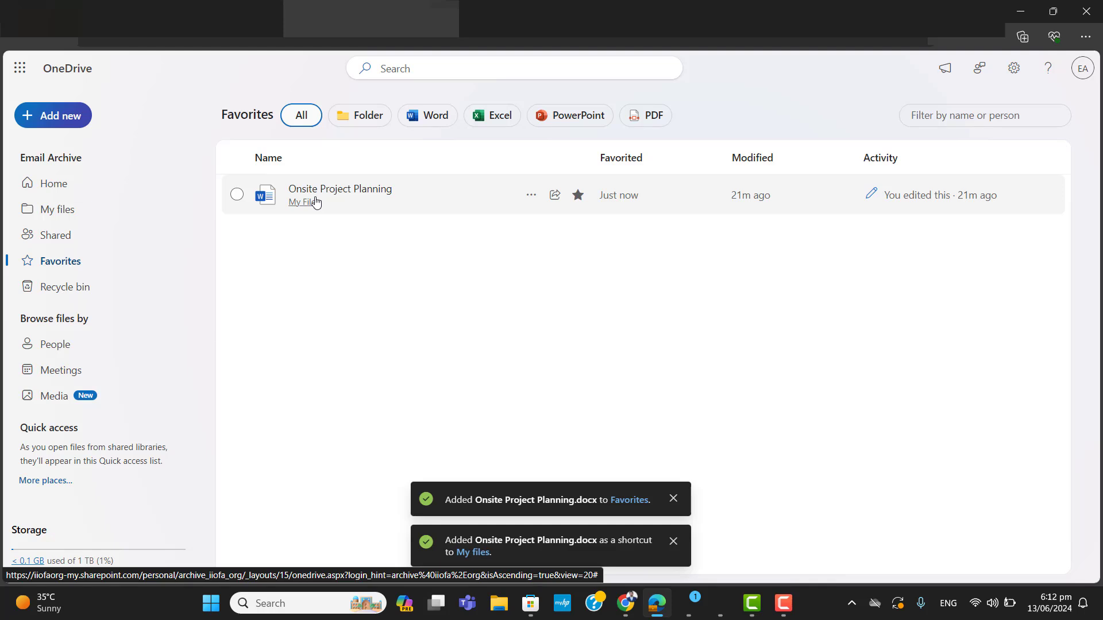
left_click(28, 212)
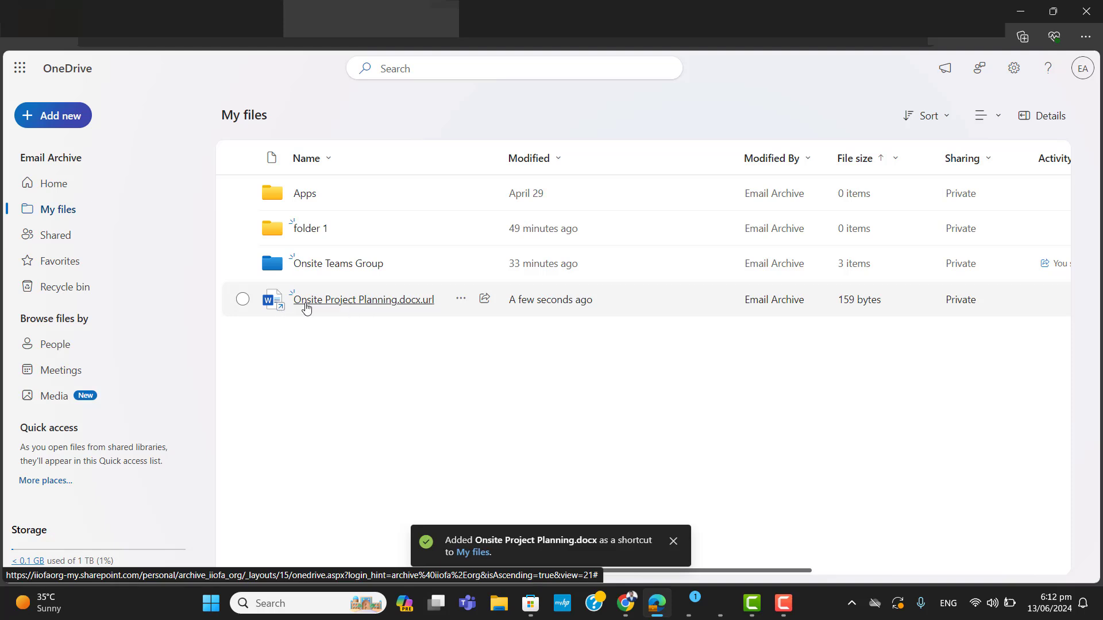
mouse_move(437, 302)
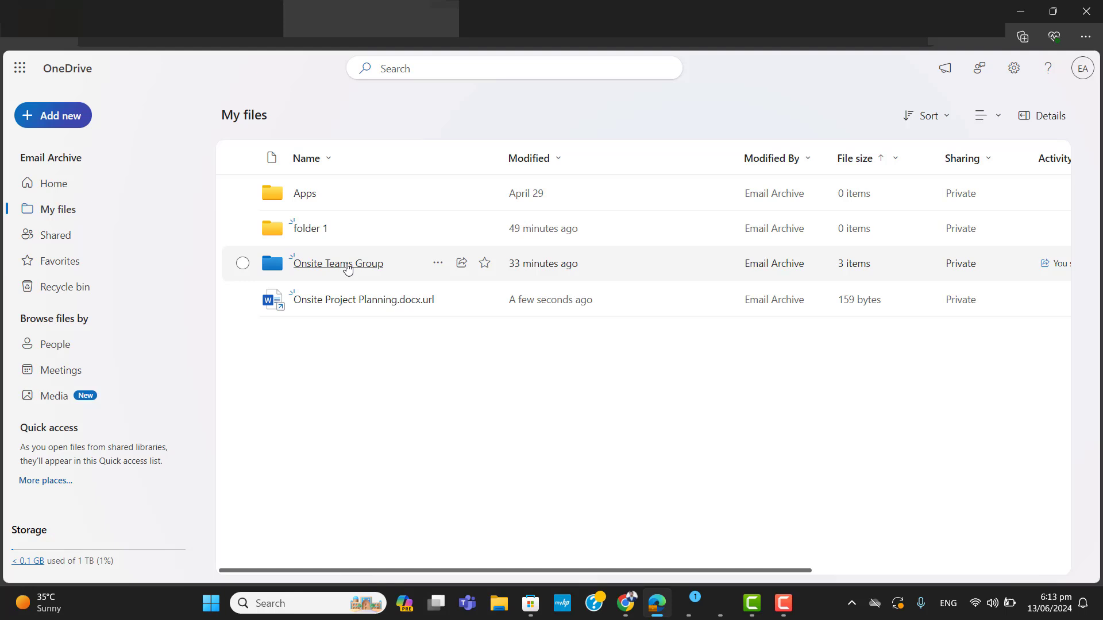
left_click(348, 269)
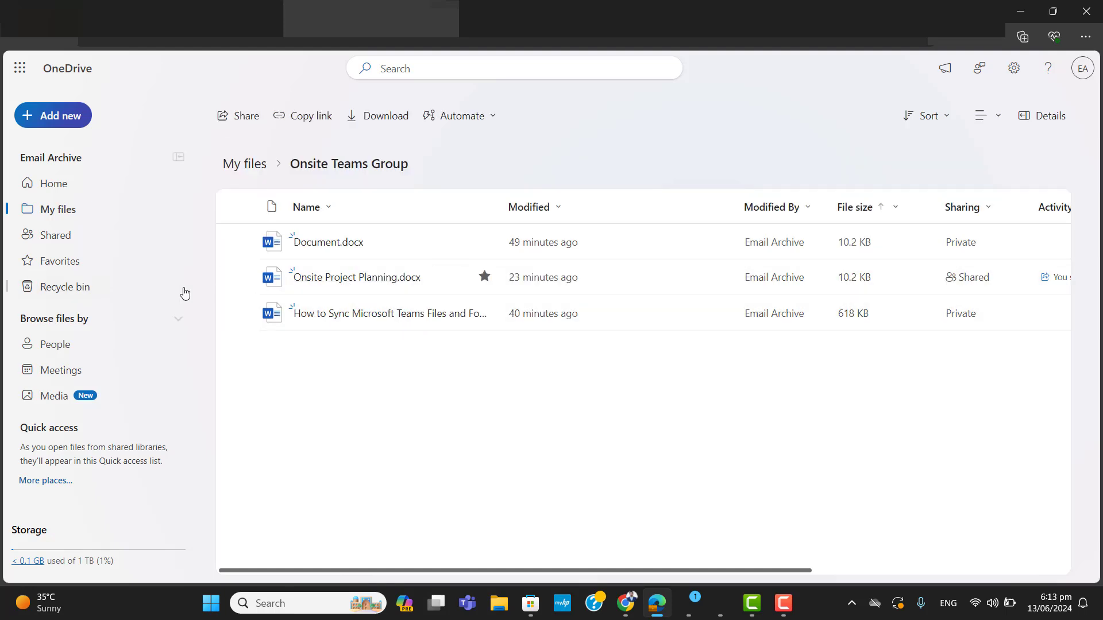
left_click(60, 261)
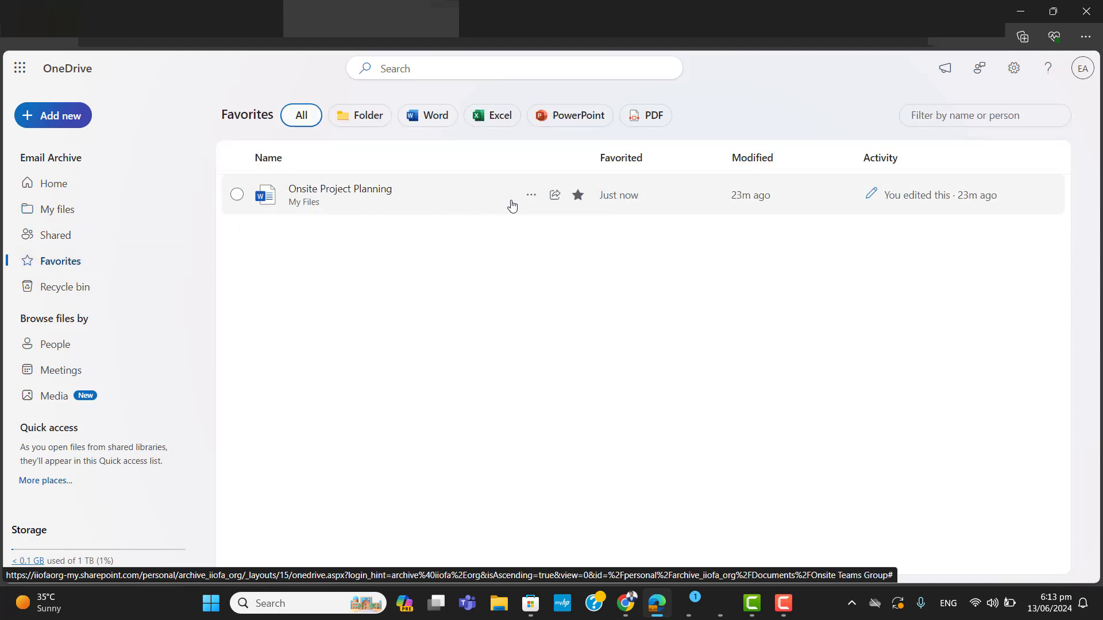
left_click(45, 211)
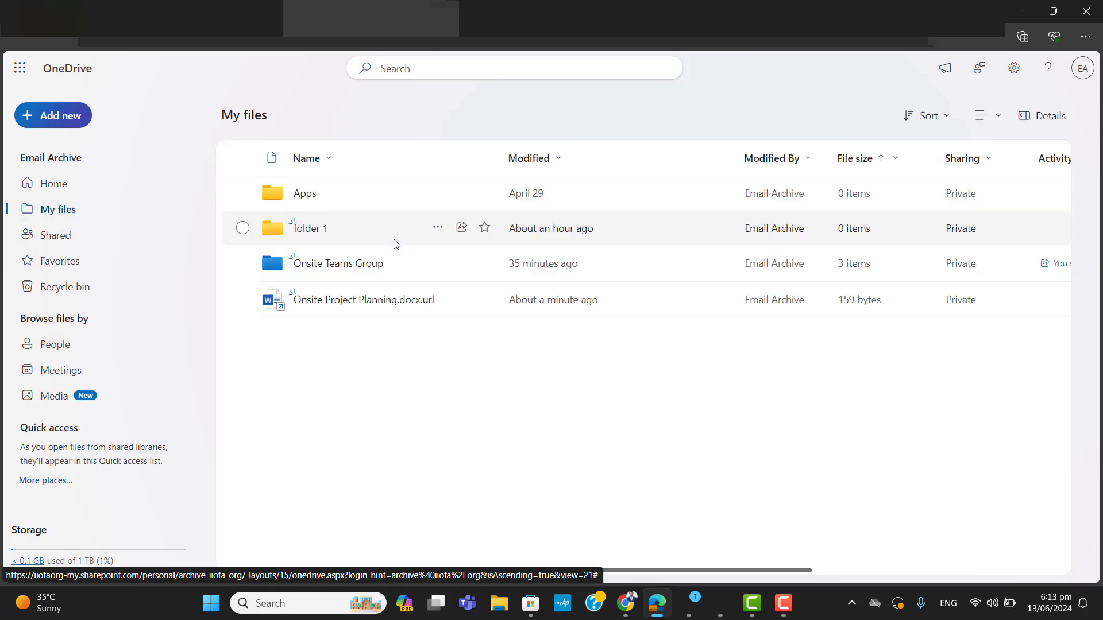
Step: Delete Document.docx from the Onsite Teams Group folder, sending it to the recycle bin
left_click(355, 271)
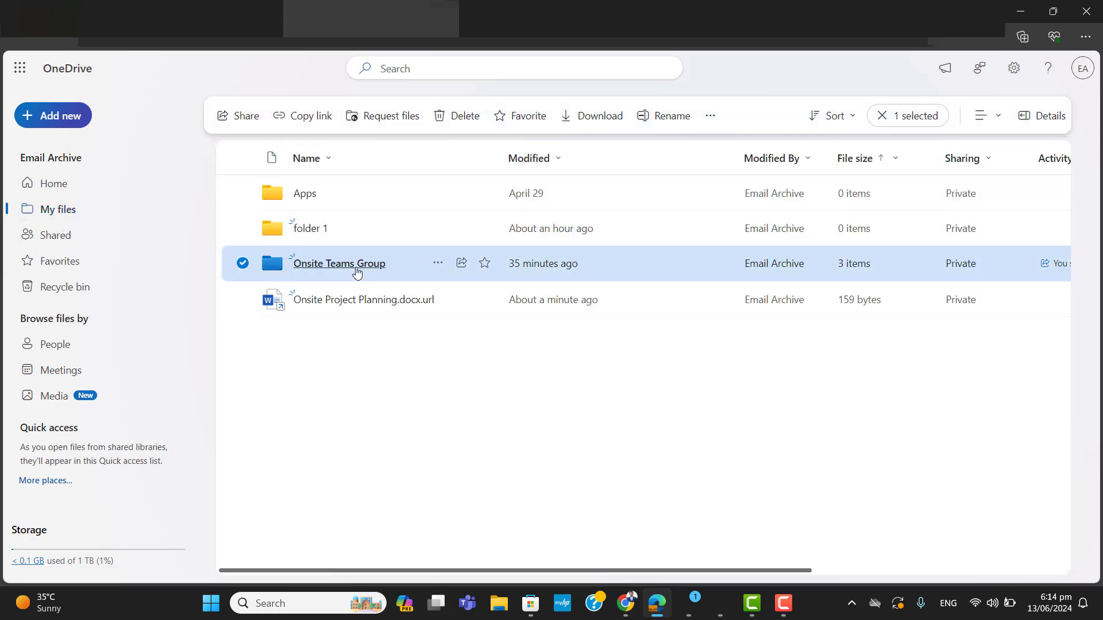
left_click(357, 267)
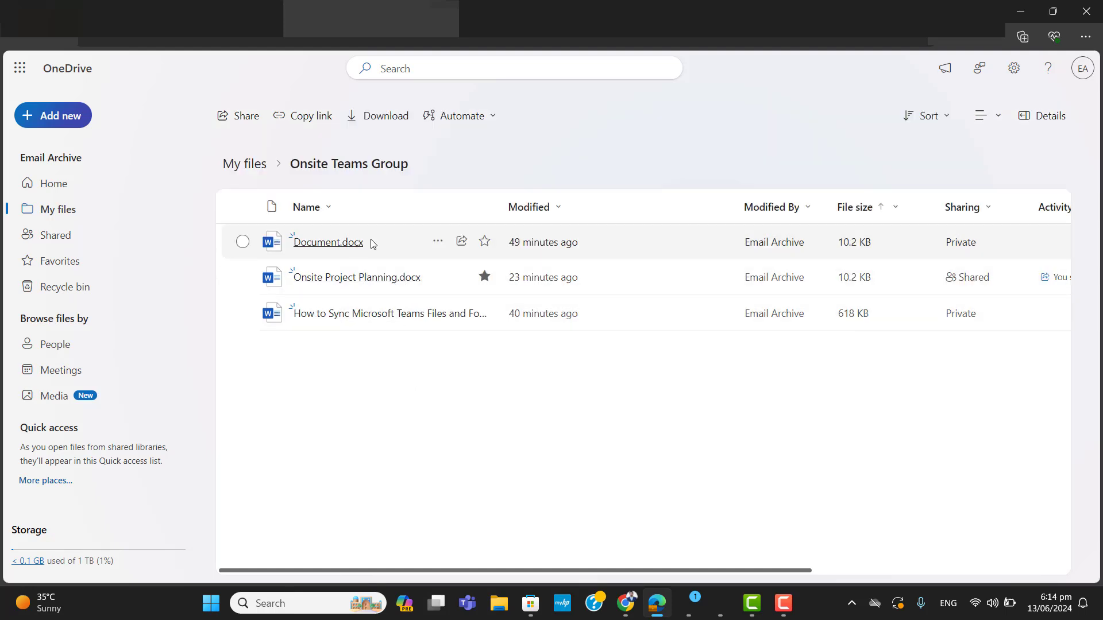
left_click(437, 241)
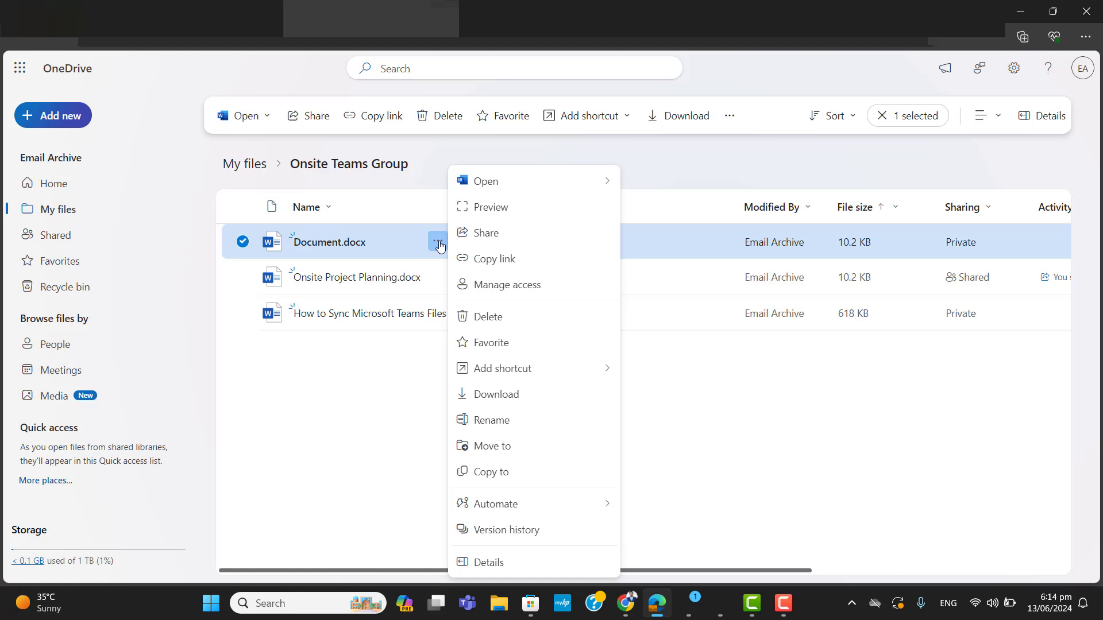
left_click(510, 323)
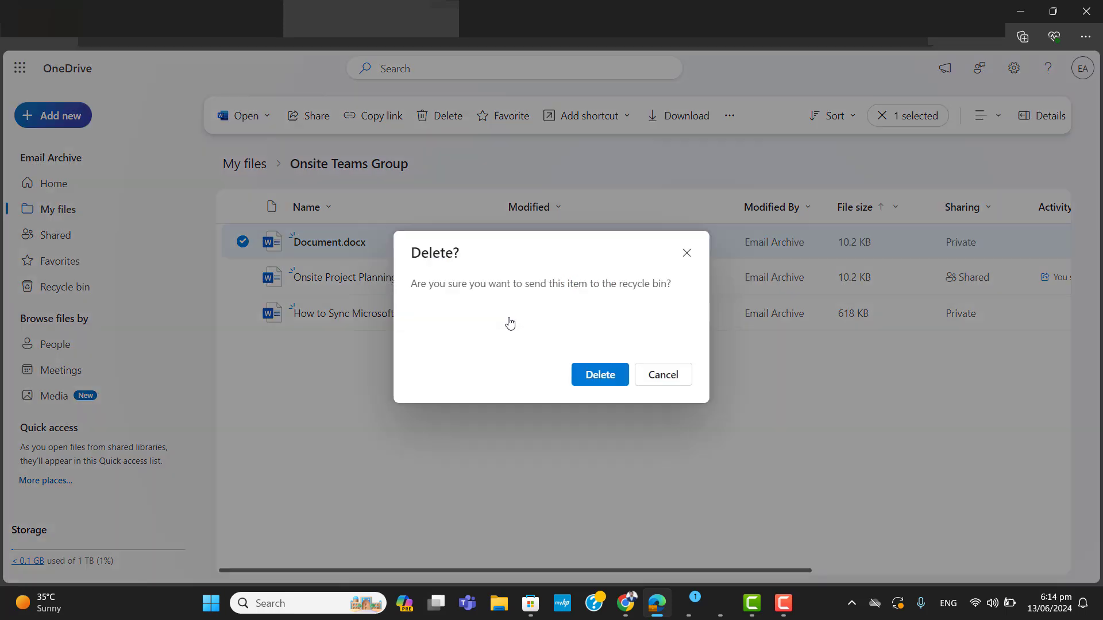
left_click(610, 384)
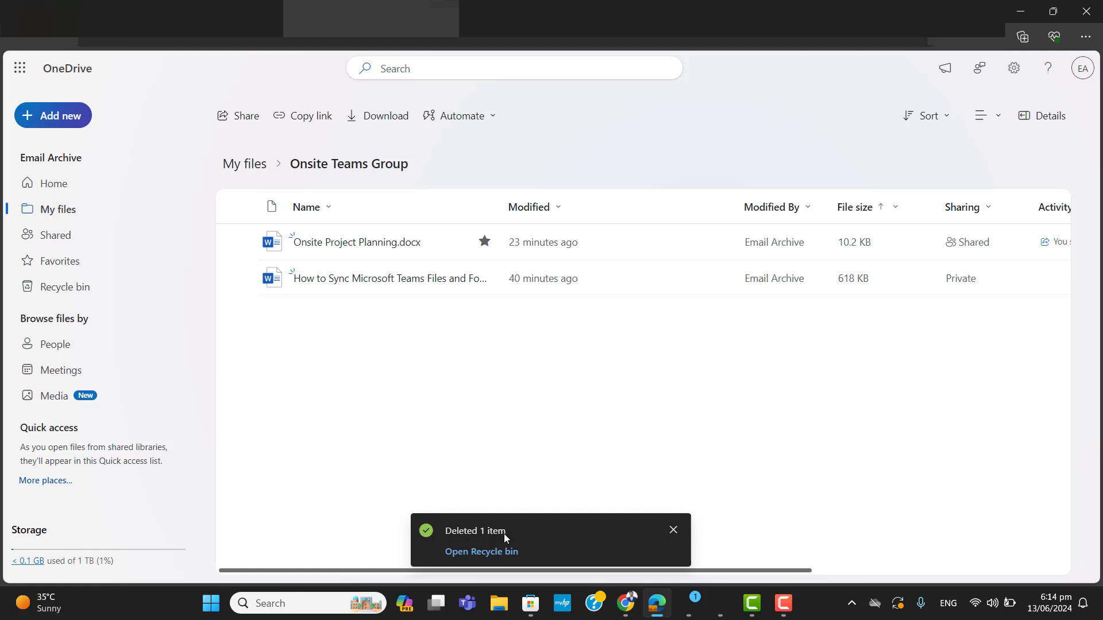
Step: Open the recycle bin and restore the deleted Document.docx to its original location
left_click(474, 552)
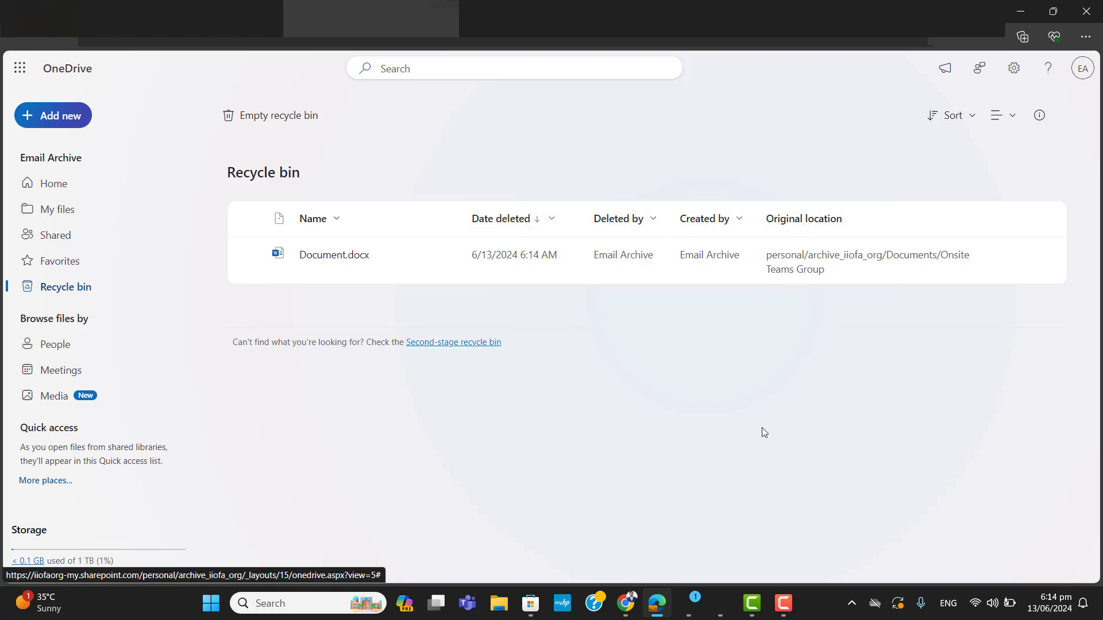
left_click(783, 603)
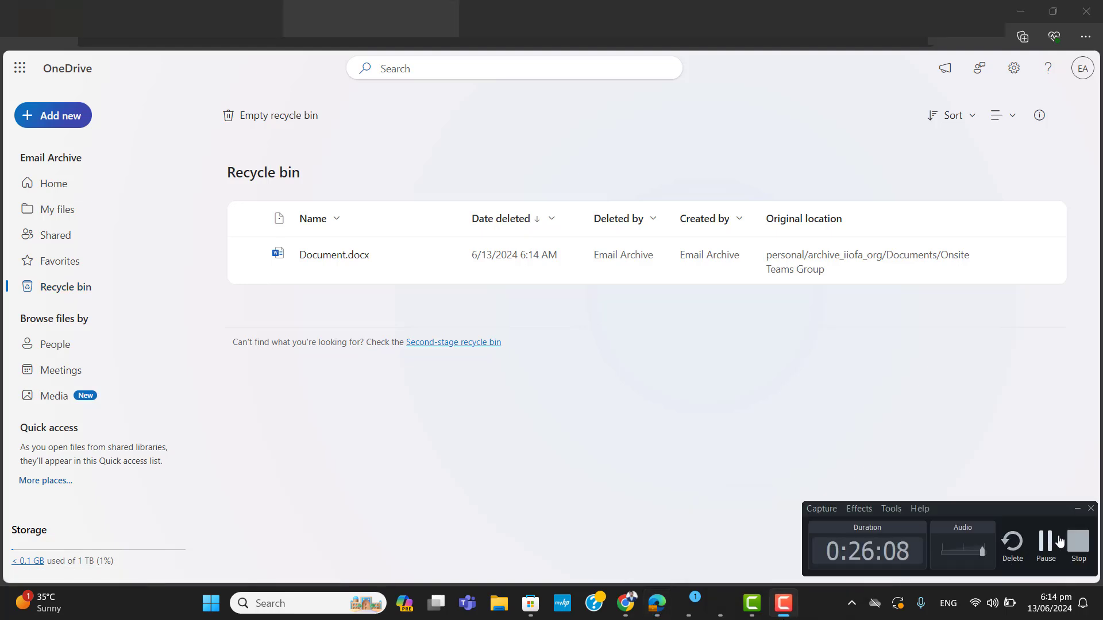
left_click(1047, 541)
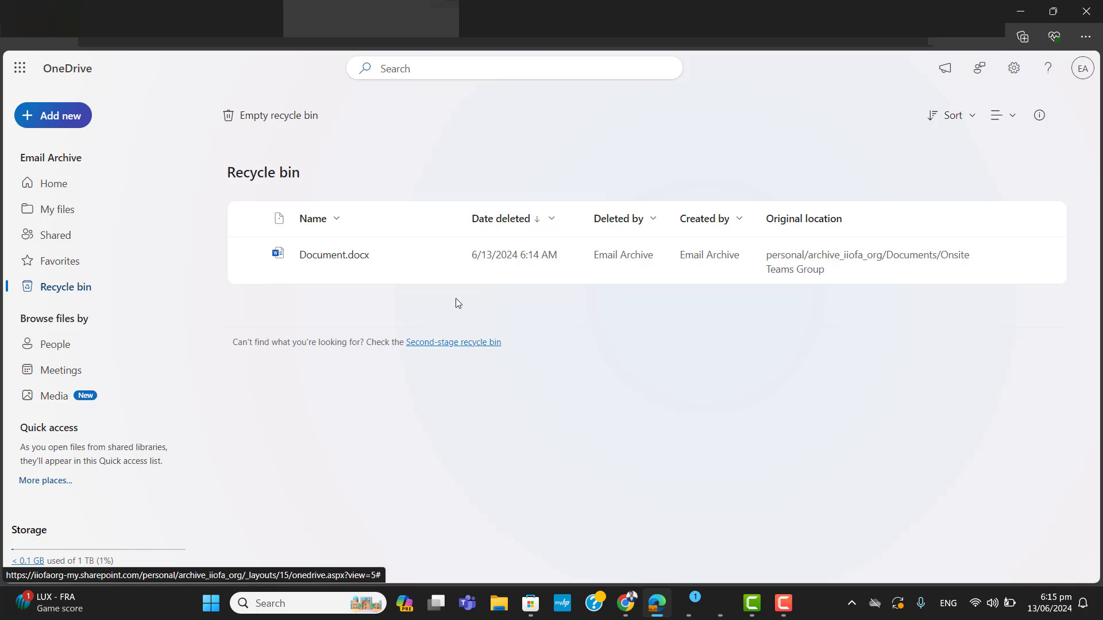
left_click(251, 255)
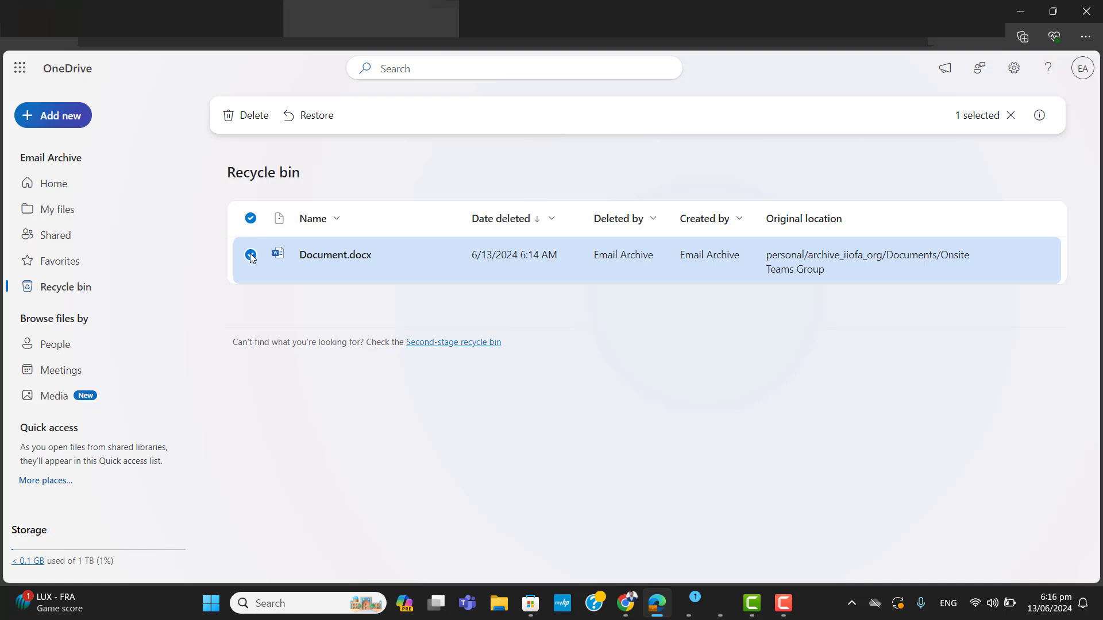
left_click(318, 115)
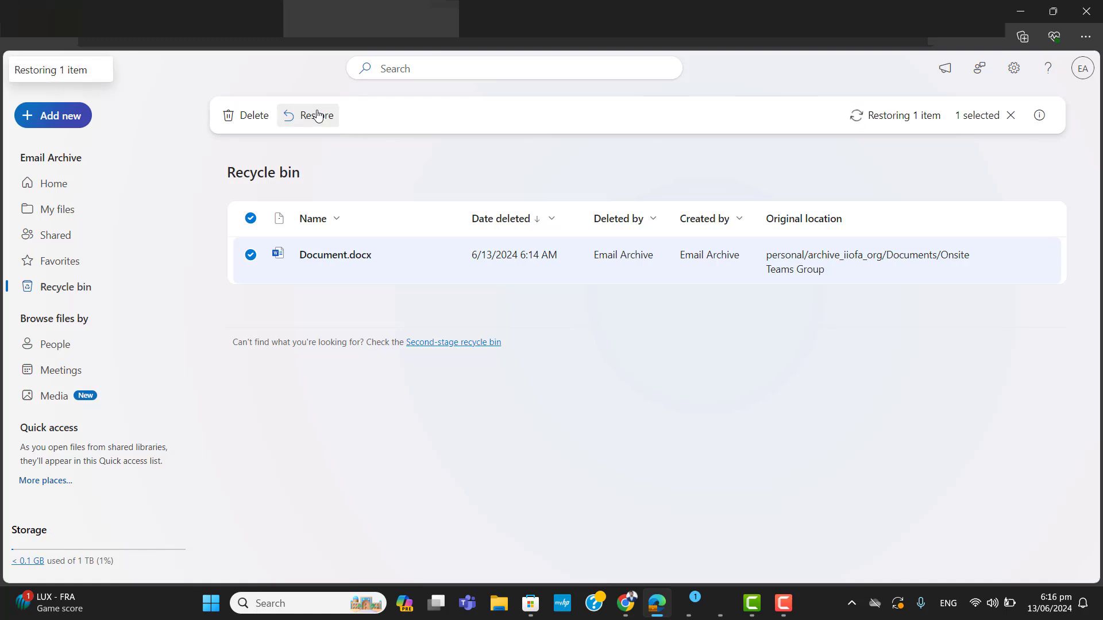
Step: Check the Onsite Teams Group folder in My files for the restored Document.docx
left_click(65, 210)
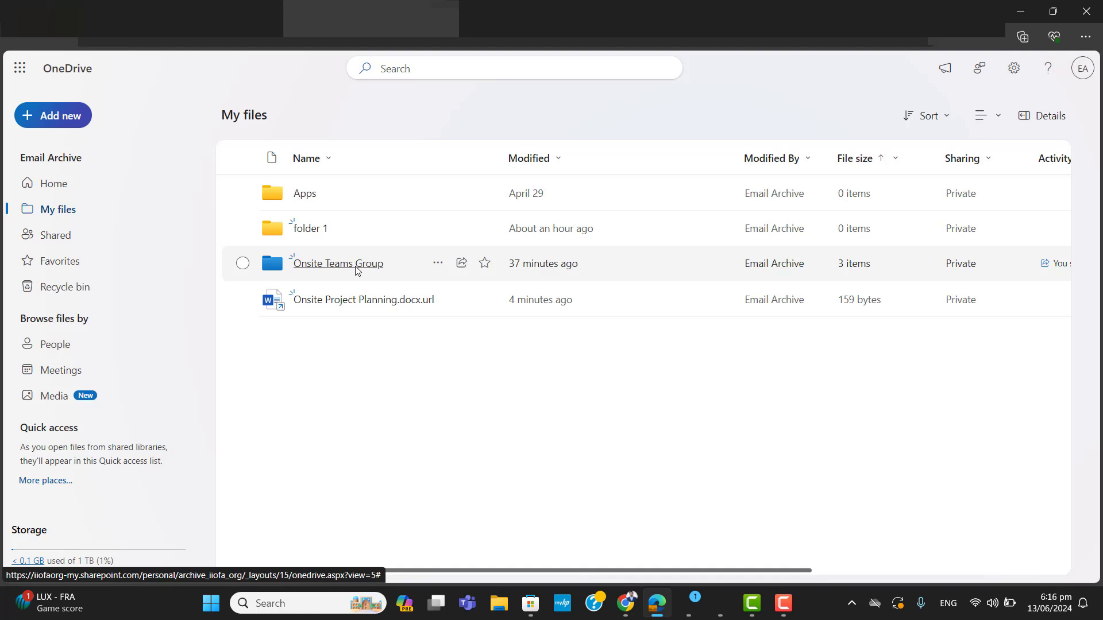
left_click(332, 264)
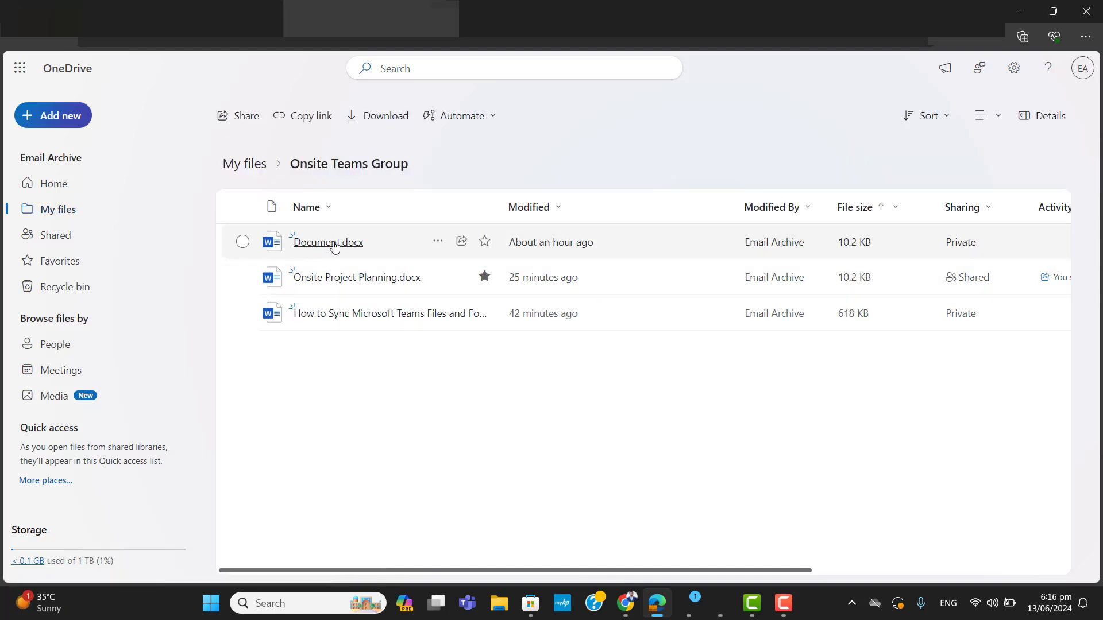
mouse_move(336, 247)
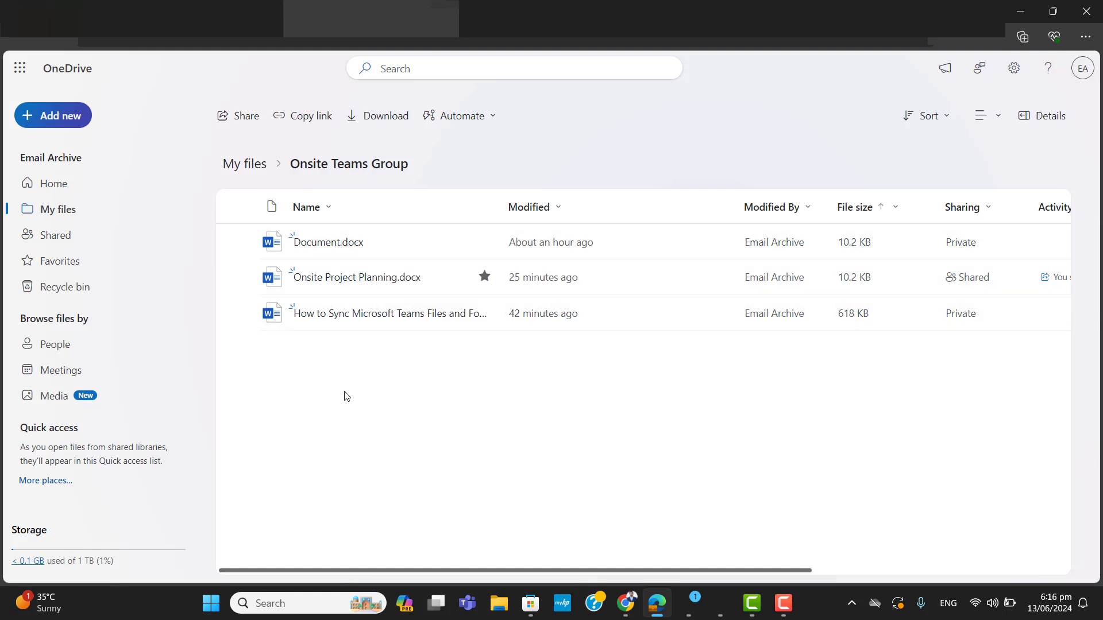
left_click(788, 611)
Step: Browse the files by People, Meetings and Media to examine each of these views
left_click(65, 347)
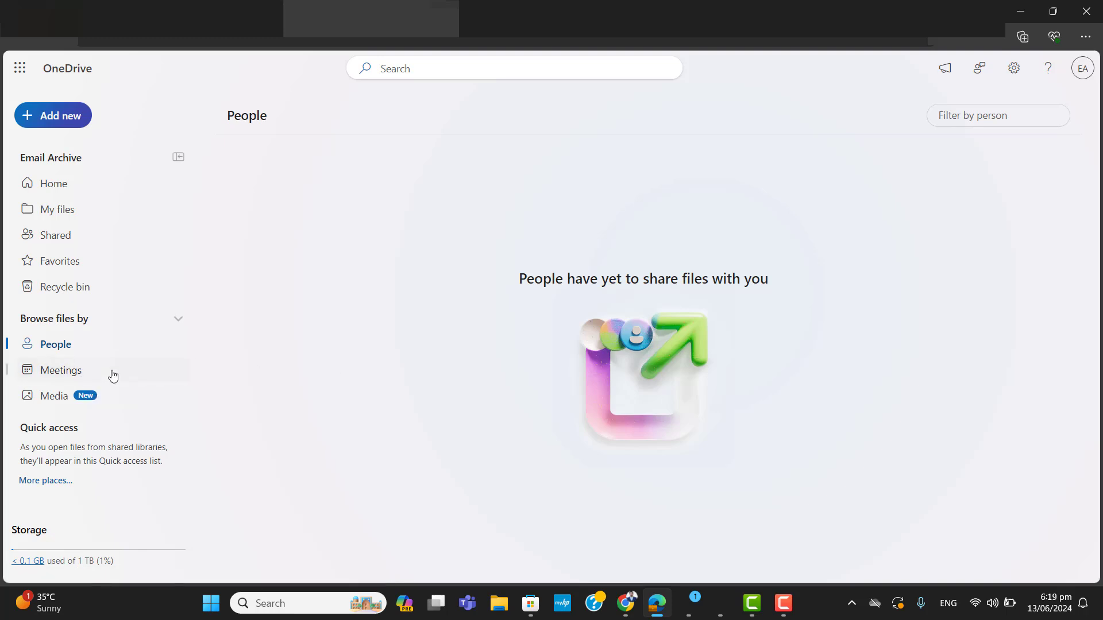
left_click(87, 375)
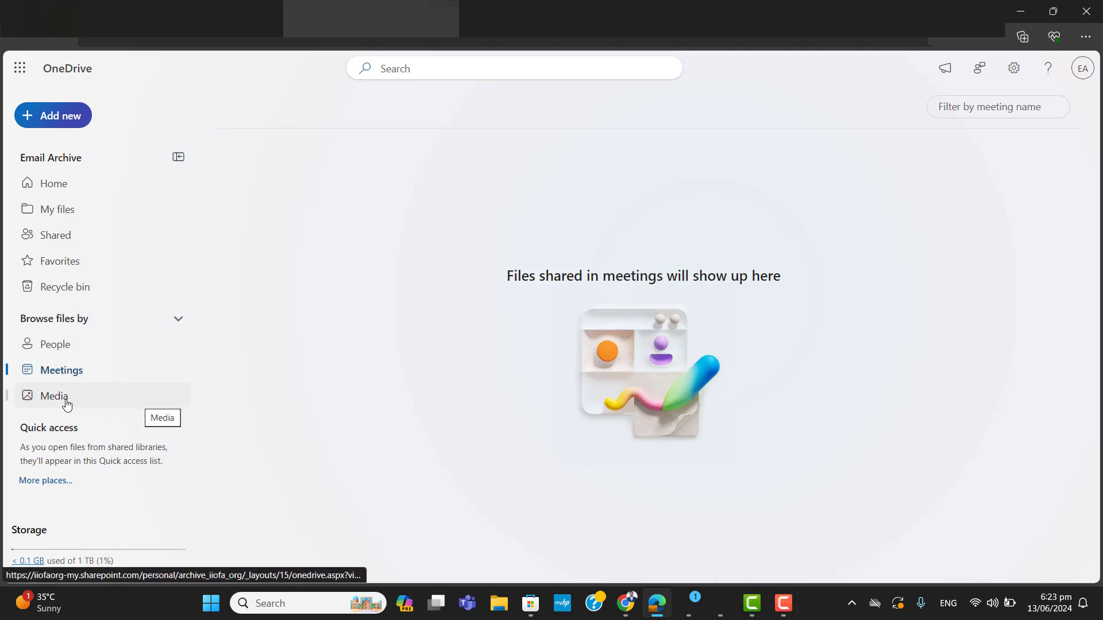
left_click(51, 402)
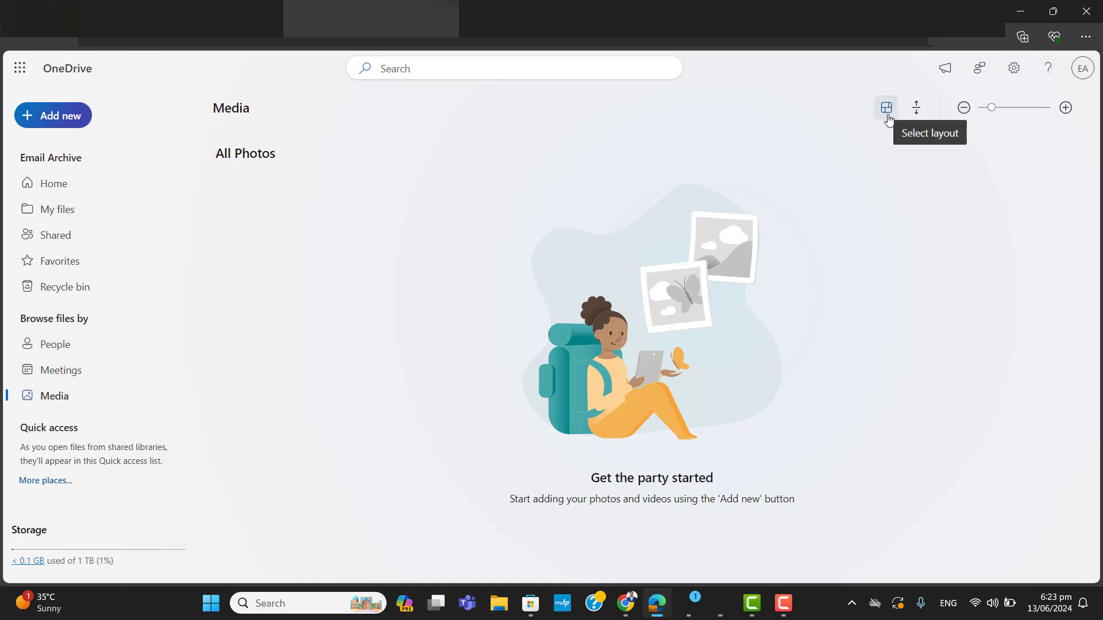
Step: Return to My files and open the OneDrive apps download page from the OneDrive settings
left_click(58, 214)
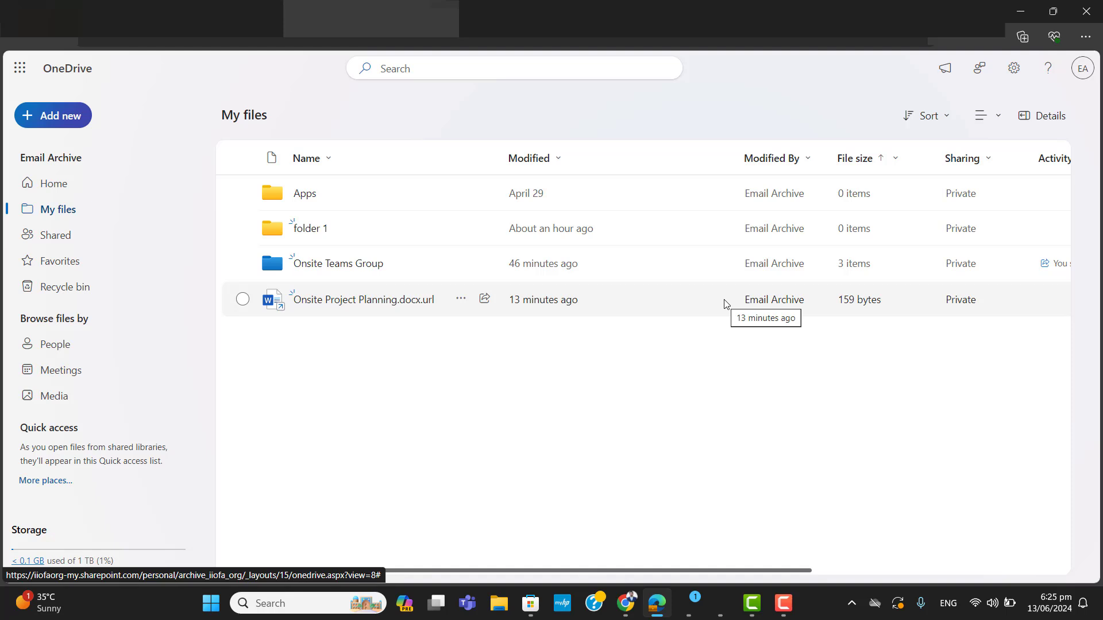
left_click(1016, 79)
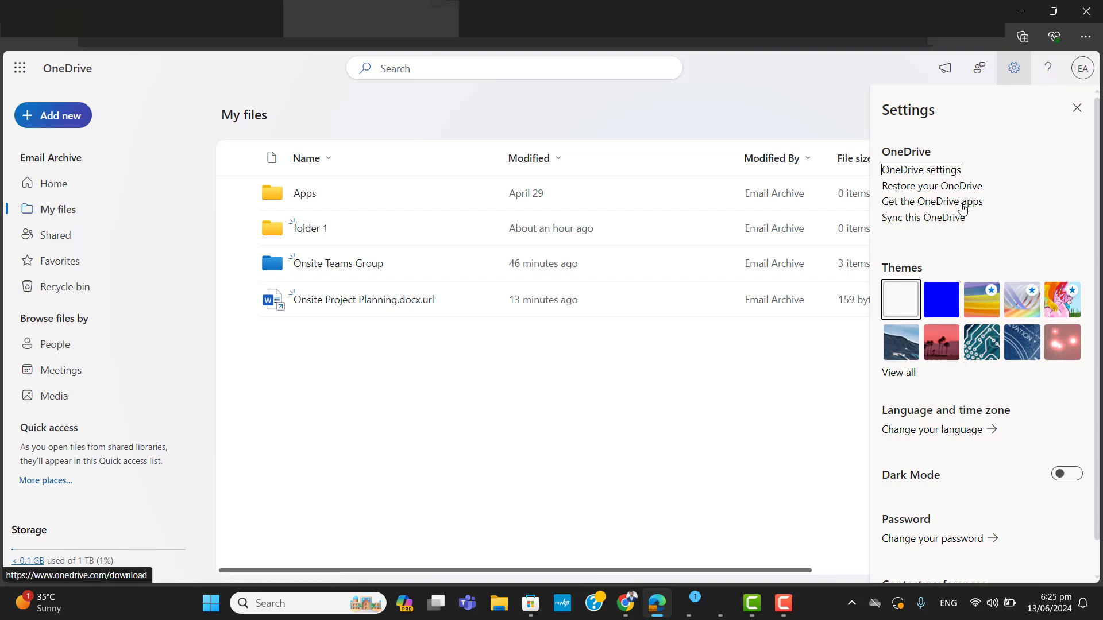
left_click(963, 208)
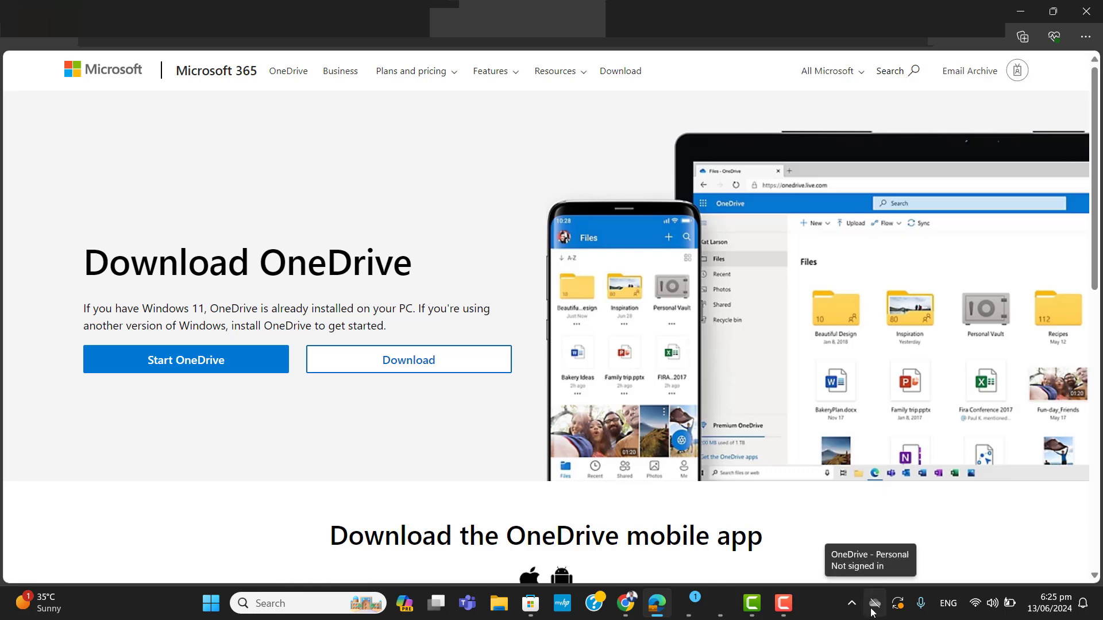
Step: Switch to the OneDrive desktop client and start signing in to set up syncing on this computer
left_click(851, 604)
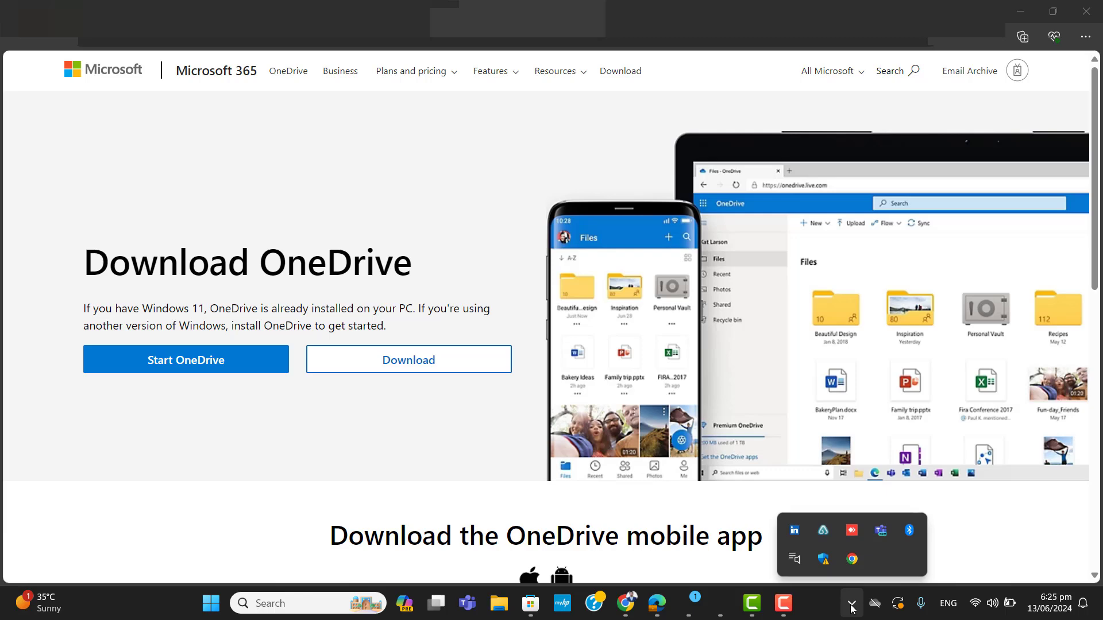
left_click(851, 605)
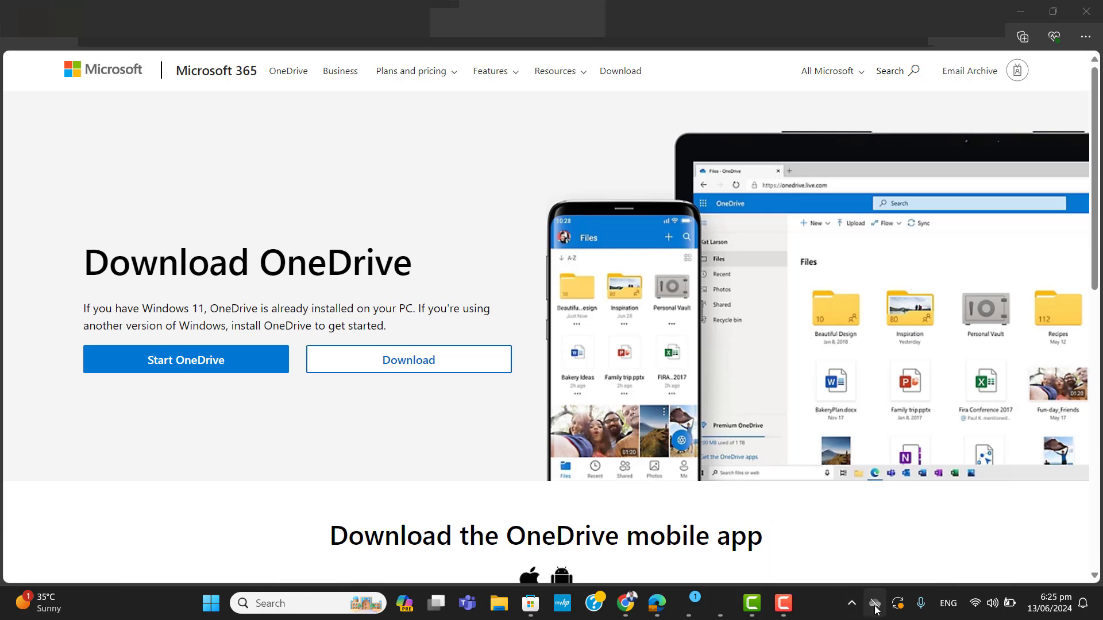
left_click(875, 604)
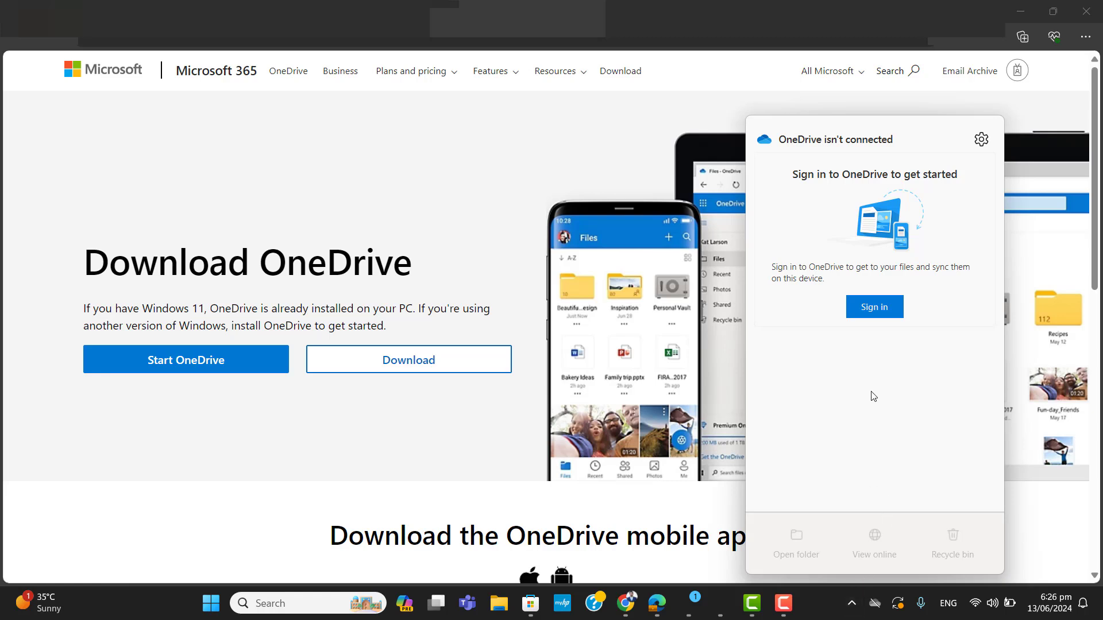
left_click(829, 610)
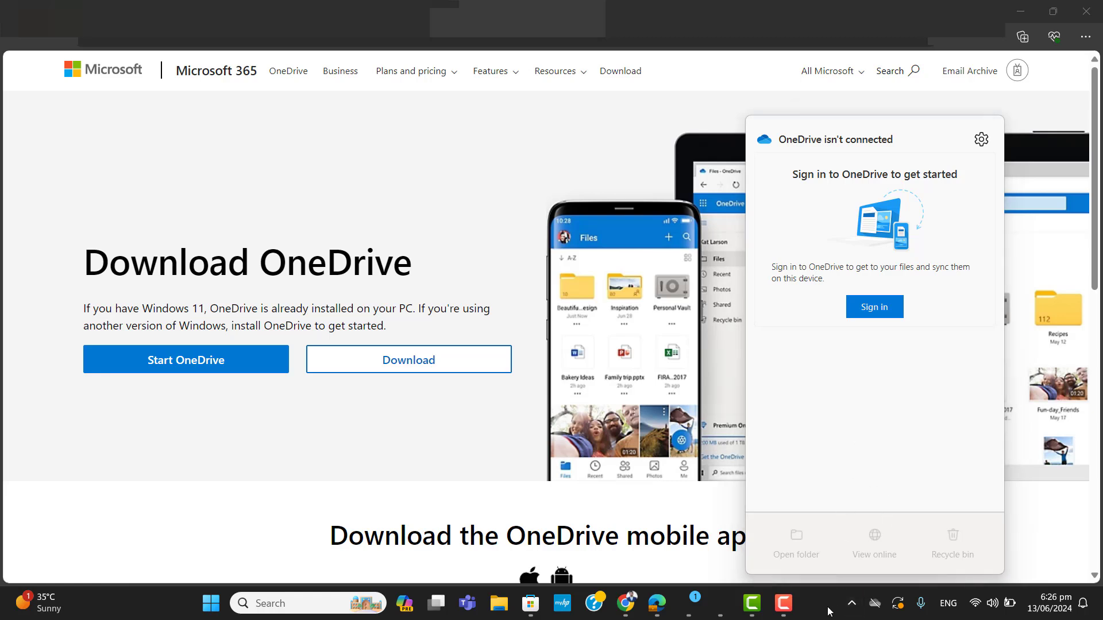
mouse_move(777, 611)
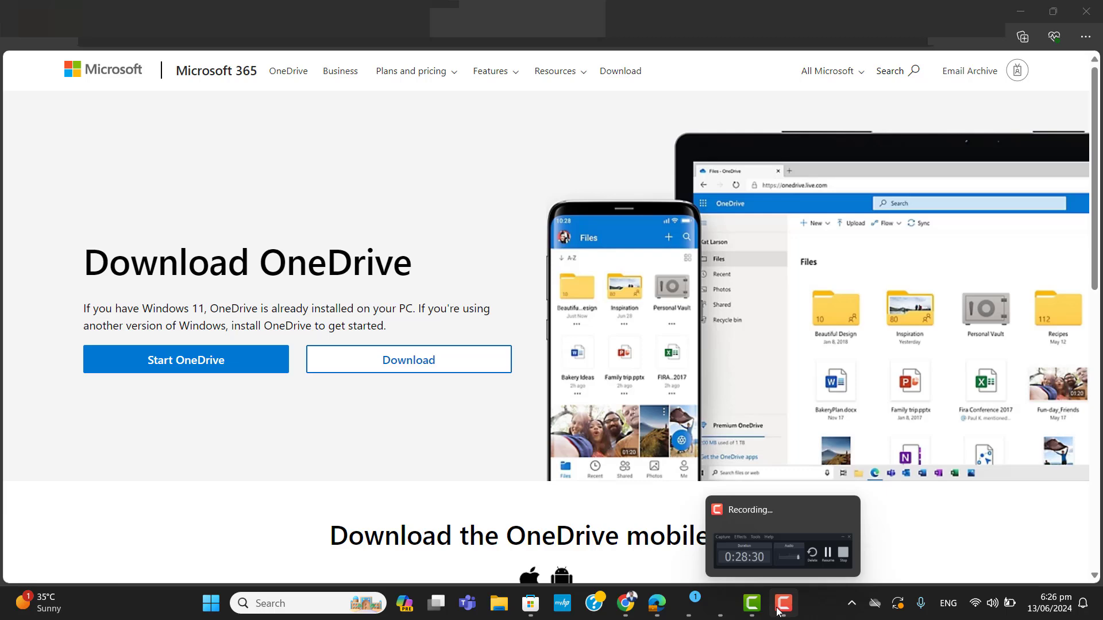
left_click(875, 603)
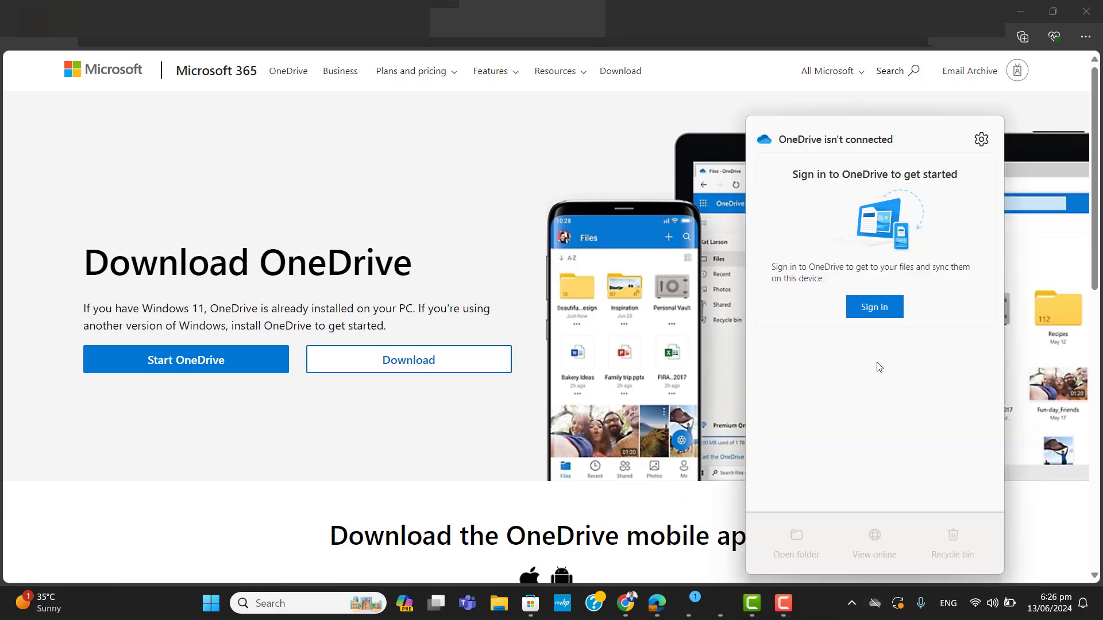
left_click(876, 308)
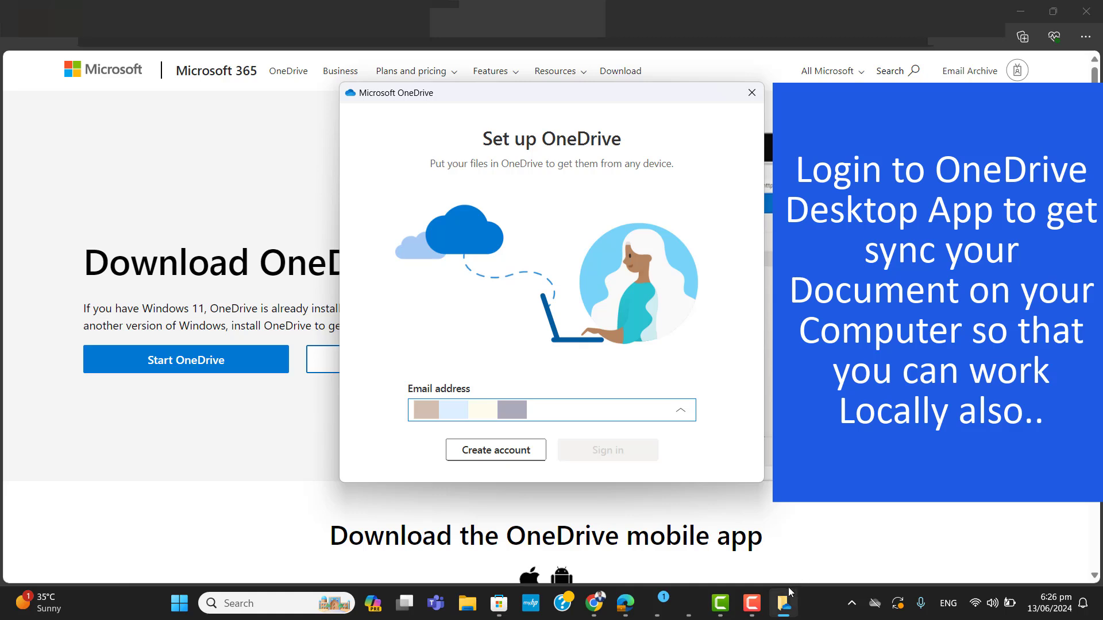
Step: Sign in to OneDrive with the account's email address and password, limiting the sign-in to this app only
mouse_move(783, 600)
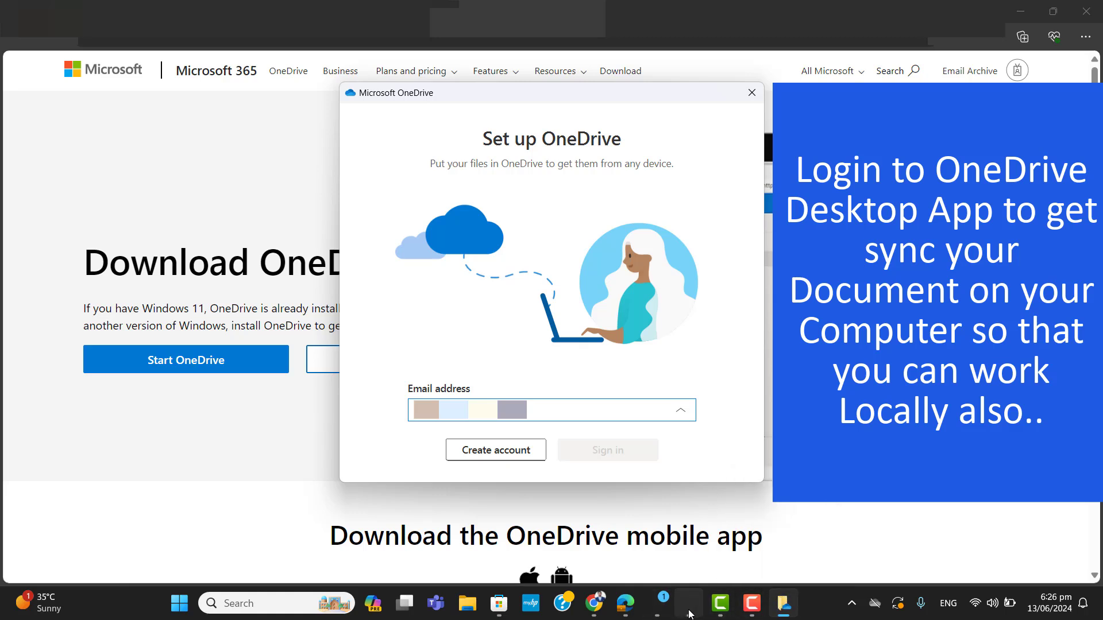
mouse_move(687, 612)
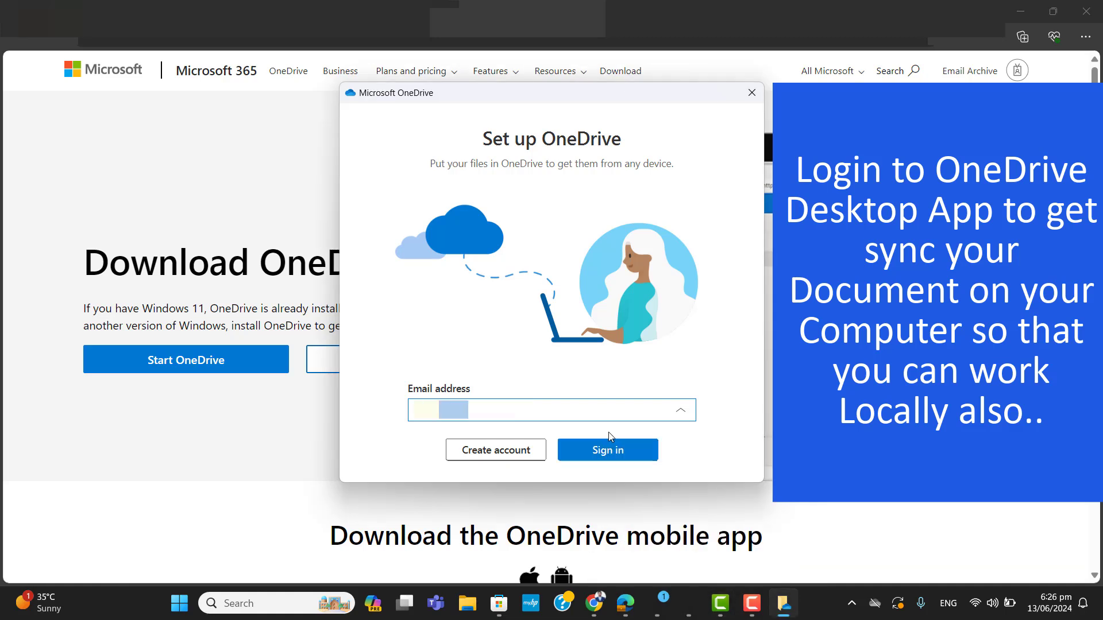
key("Return")
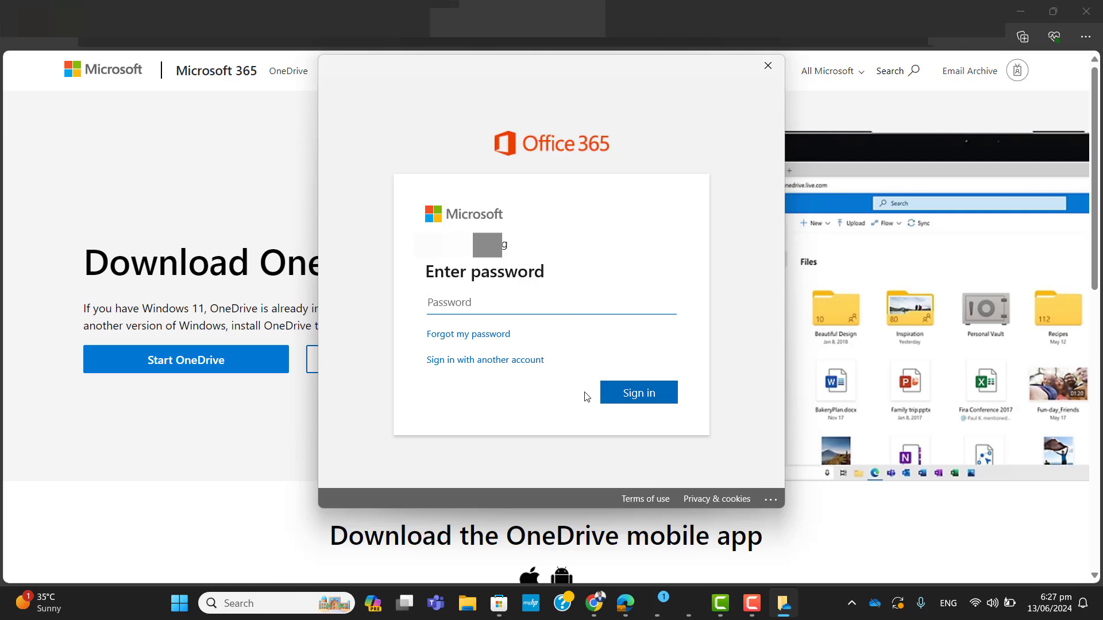
type("••••••••••••")
key("Return")
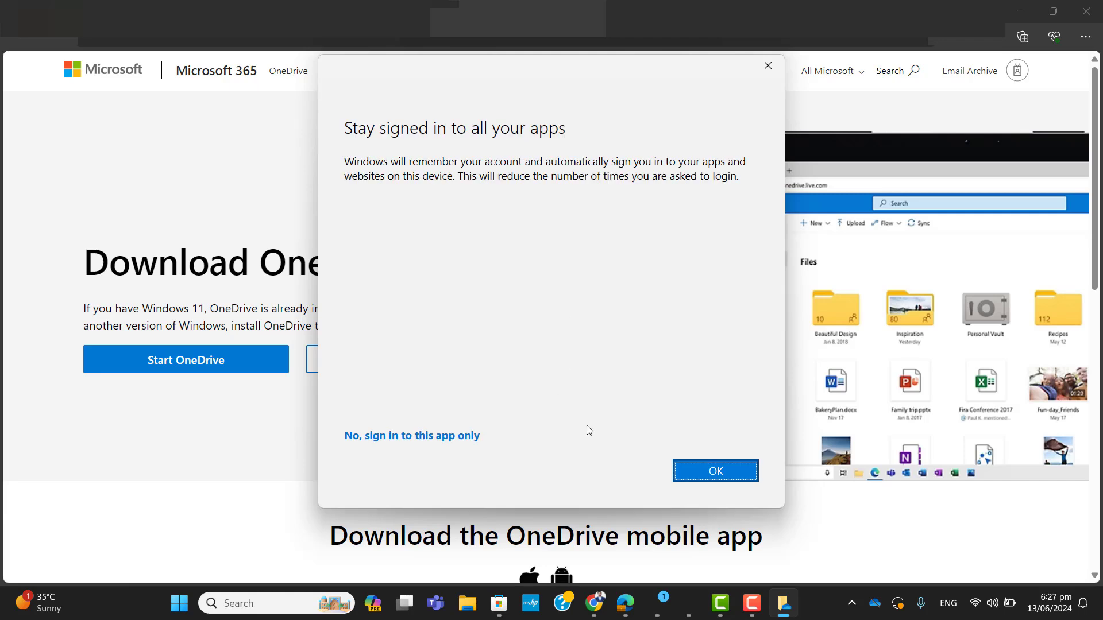
left_click(443, 437)
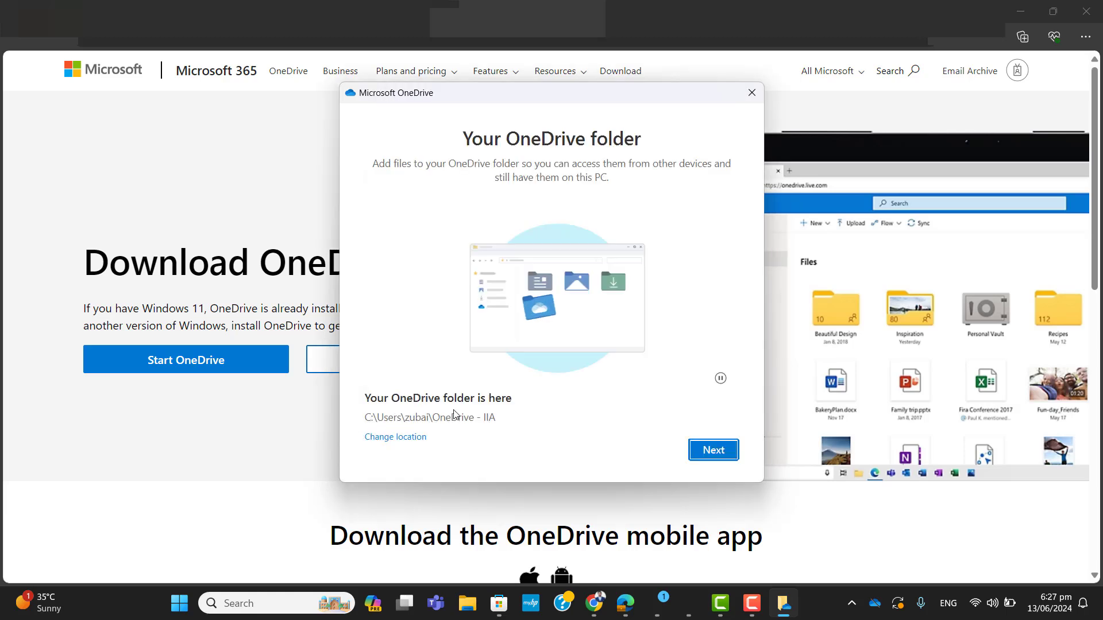
Step: Accept the default OneDrive folder location and turn off backup for Documents, Pictures and Desktop
left_click(710, 453)
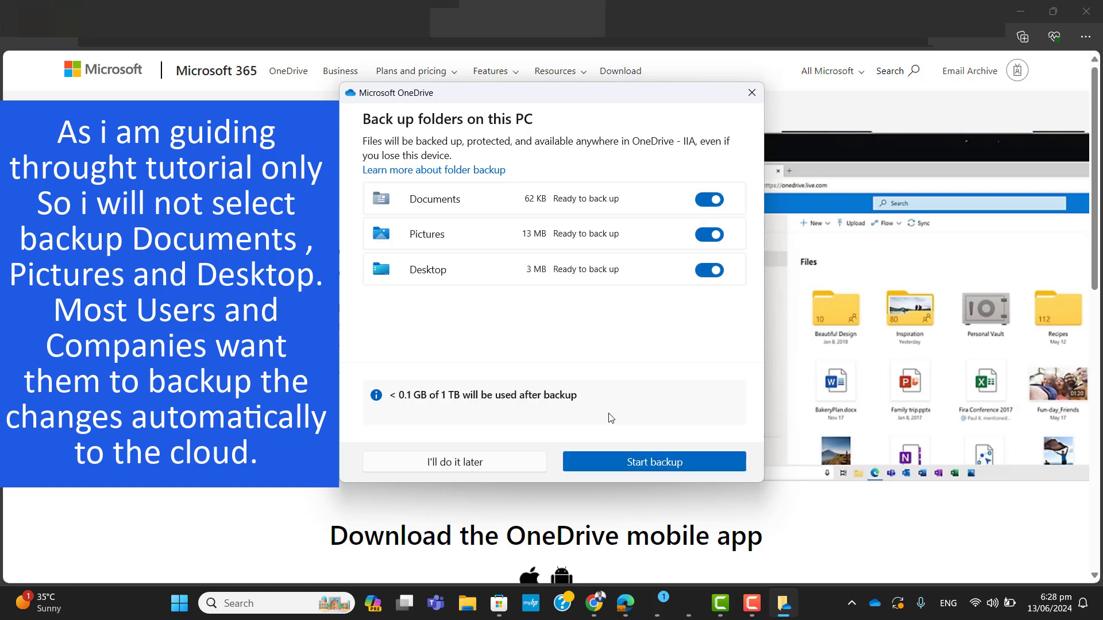
left_click(704, 201)
left_click(706, 235)
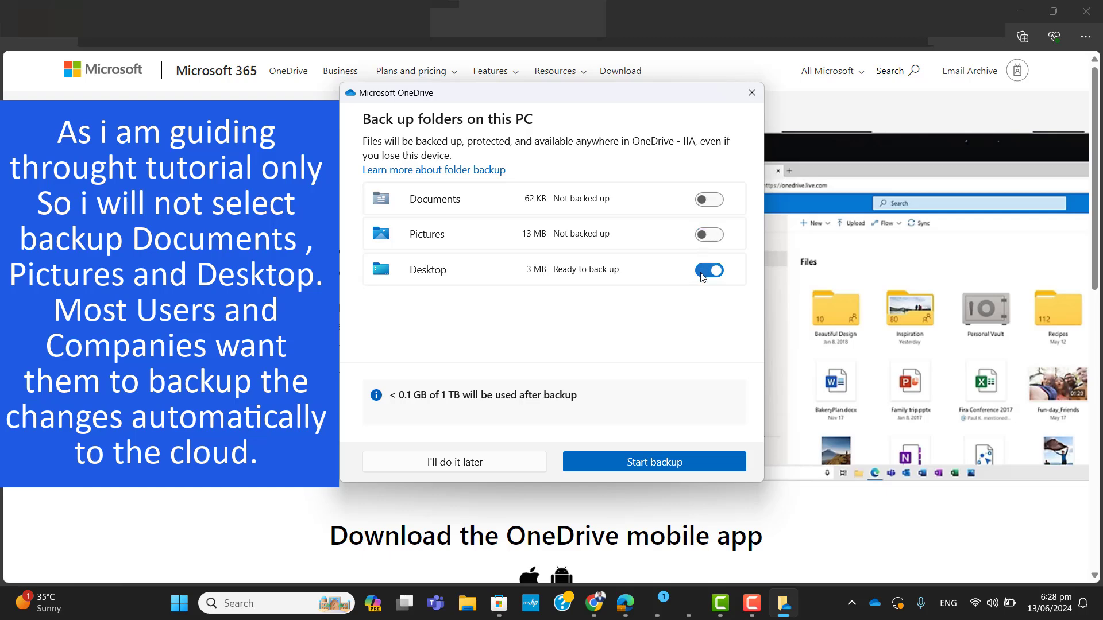
left_click(701, 275)
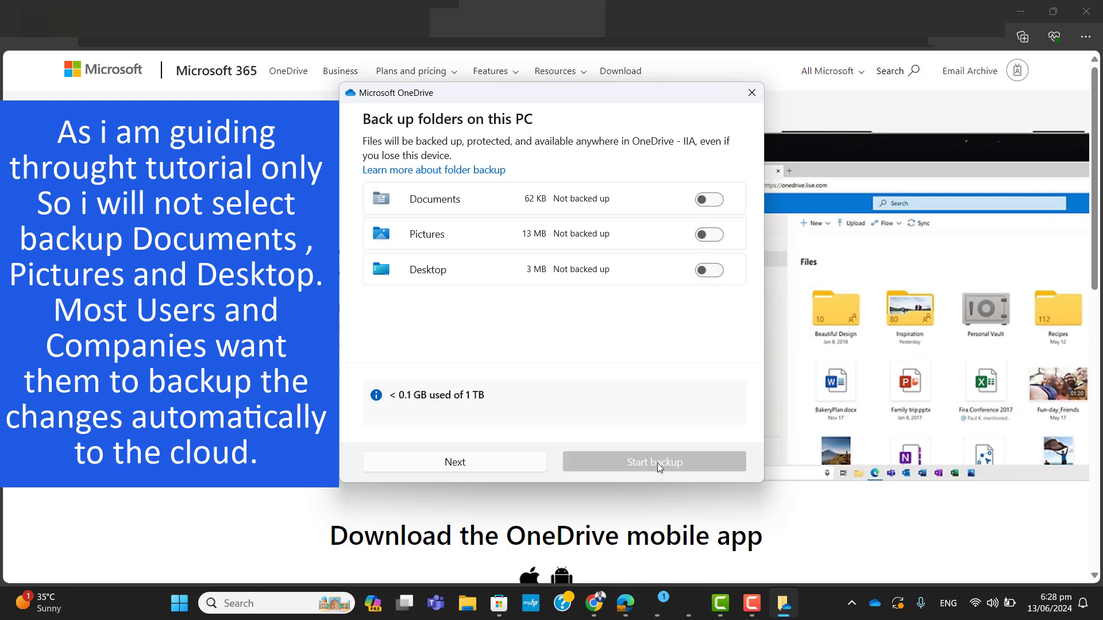
left_click(476, 469)
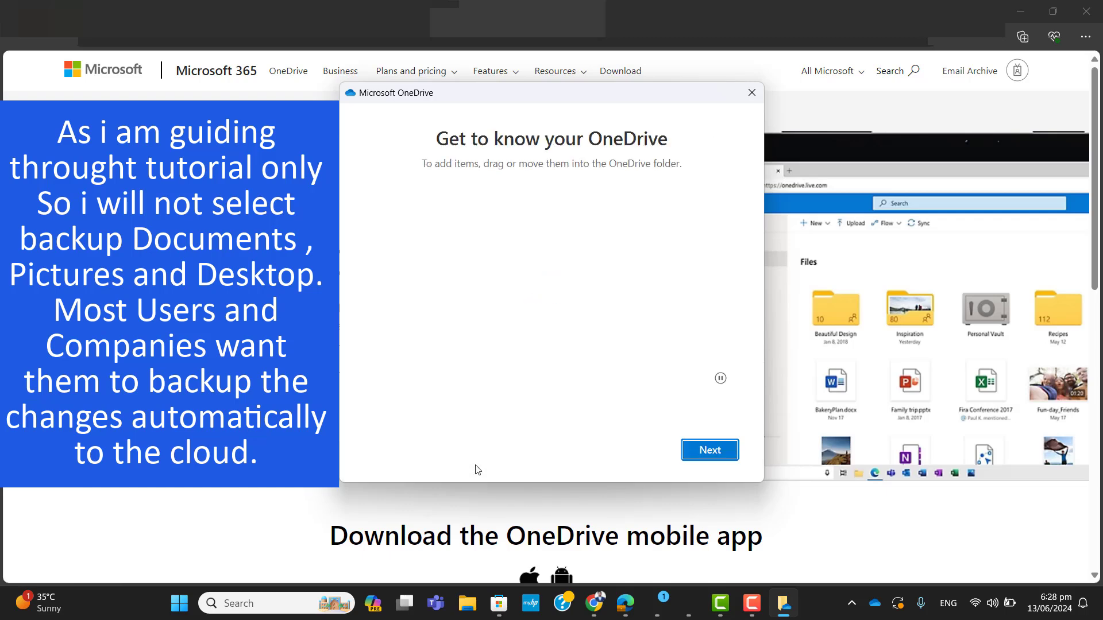
Step: Go through the remaining OneDrive setup pages, postpone the mobile app, and open the local OneDrive folder
left_click(706, 451)
left_click(706, 451)
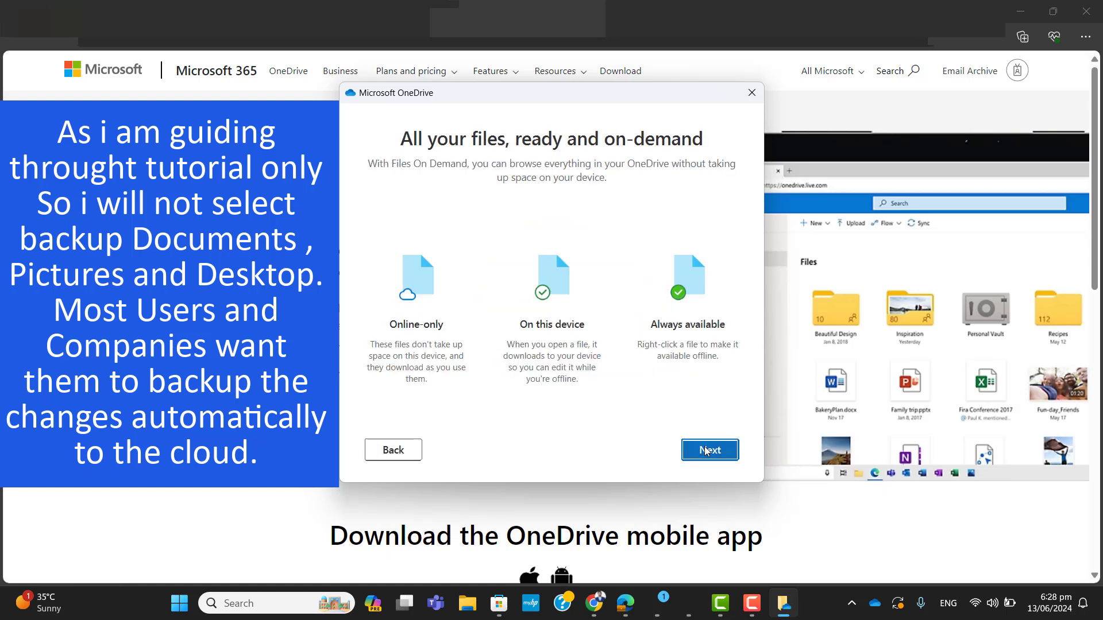
left_click(706, 451)
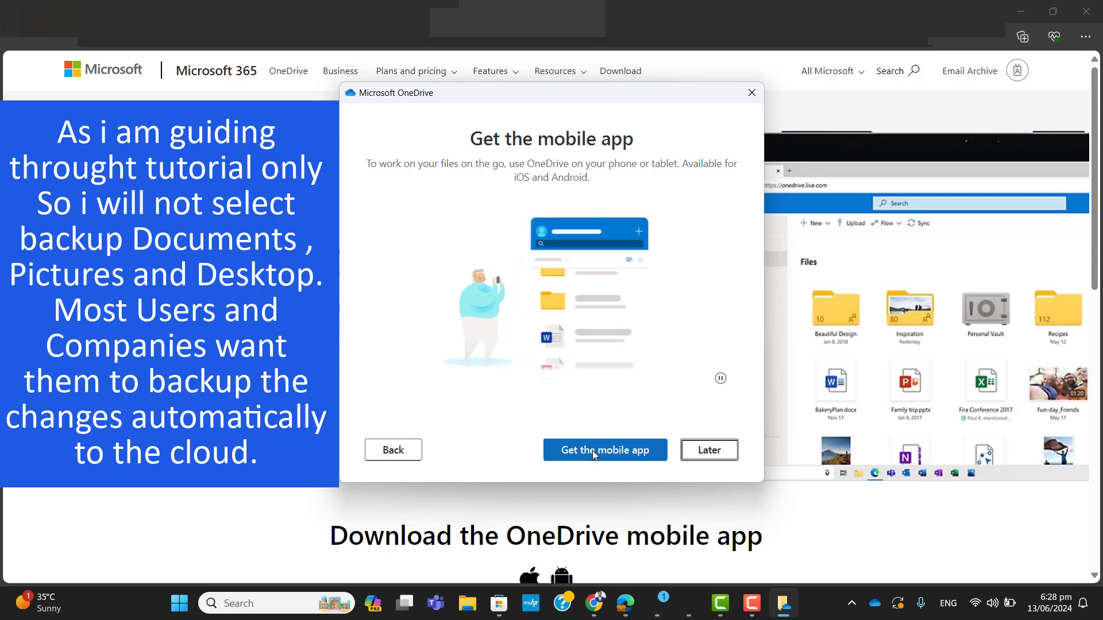
left_click(716, 452)
left_click(690, 451)
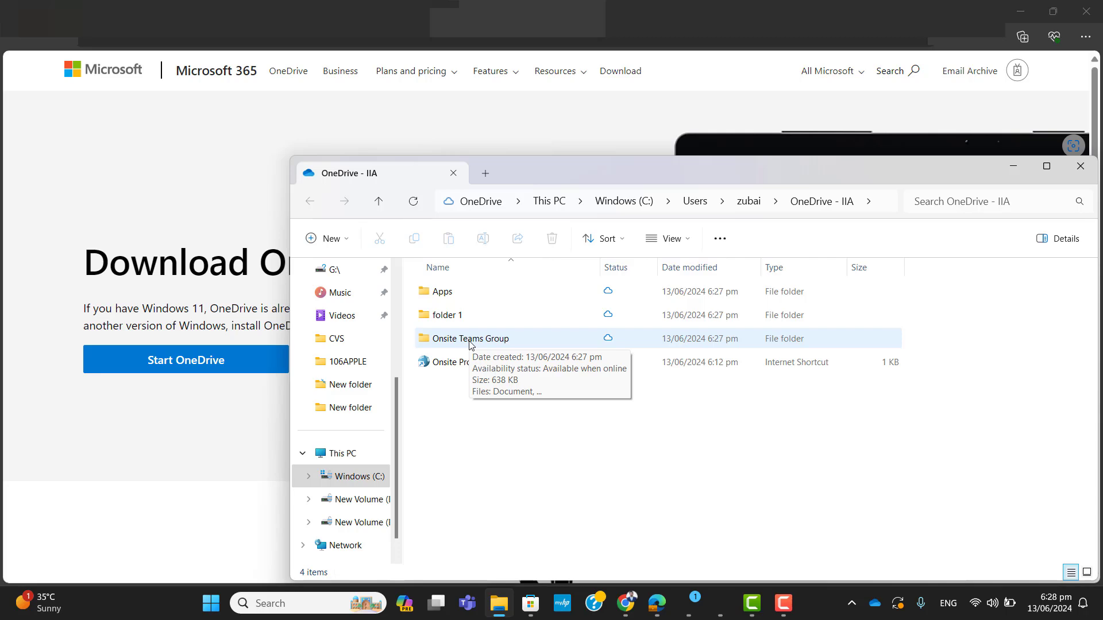
Step: Maximize the local OneDrive folder window and examine the synced files in the Onsite Teams Group folder
double_click(588, 161)
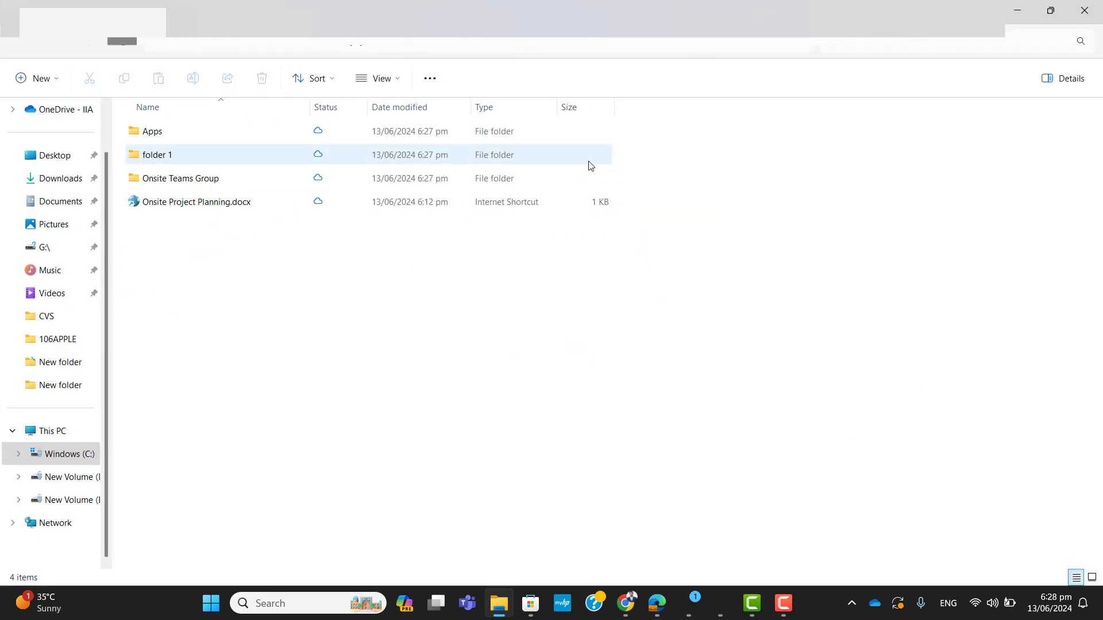
double_click(214, 180)
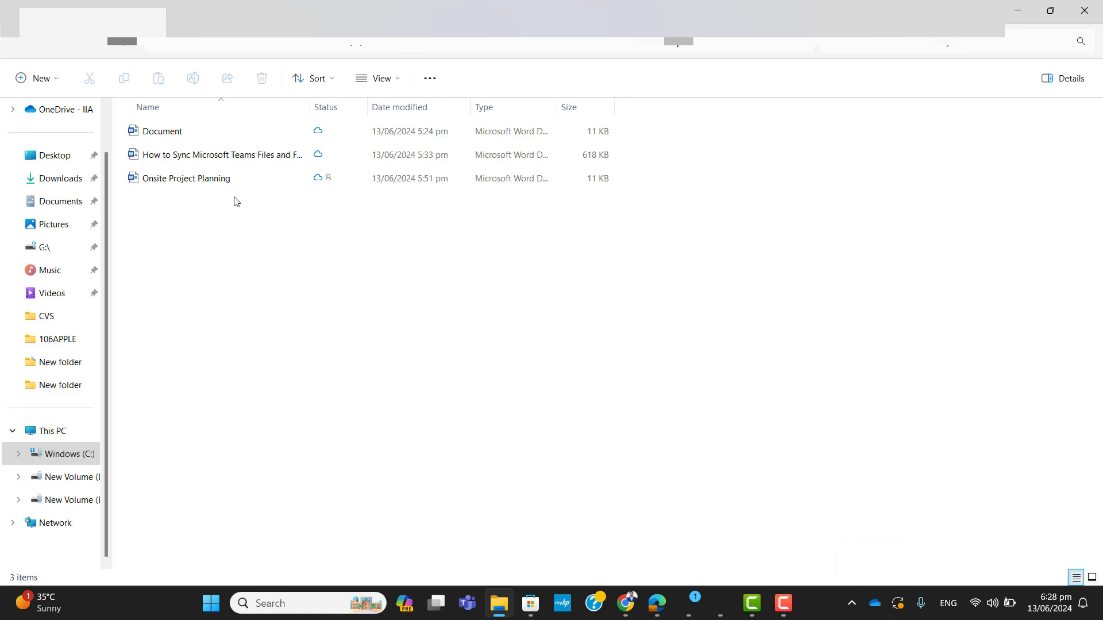
mouse_move(194, 182)
mouse_move(632, 606)
Step: Check the sync status in the OneDrive desktop client and open the local OneDrive folder from it, maximized
left_click(874, 603)
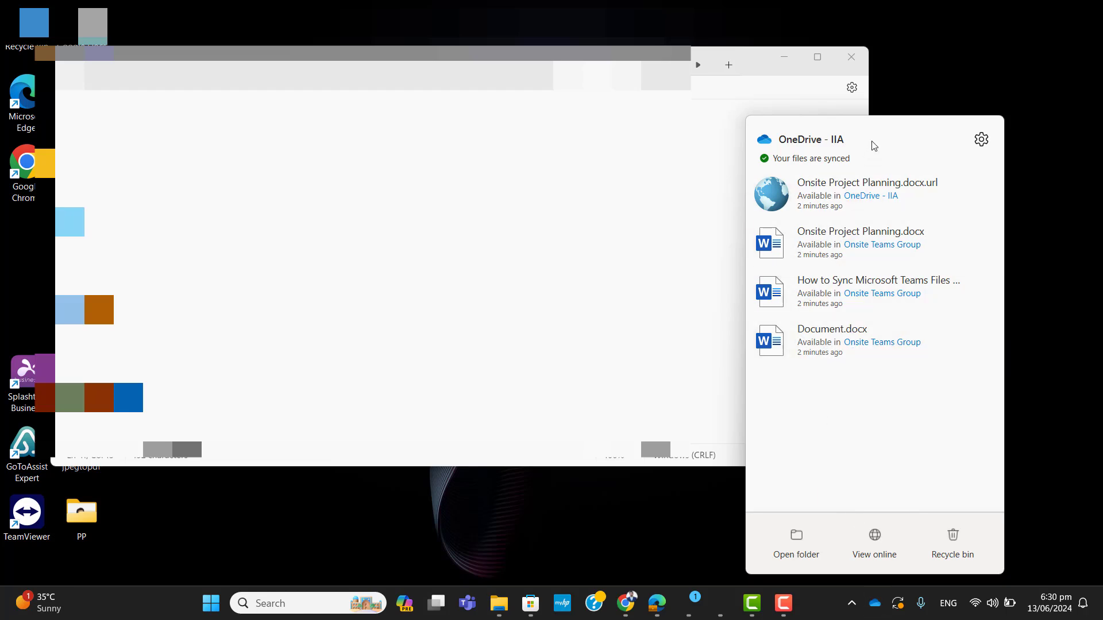
left_click(799, 555)
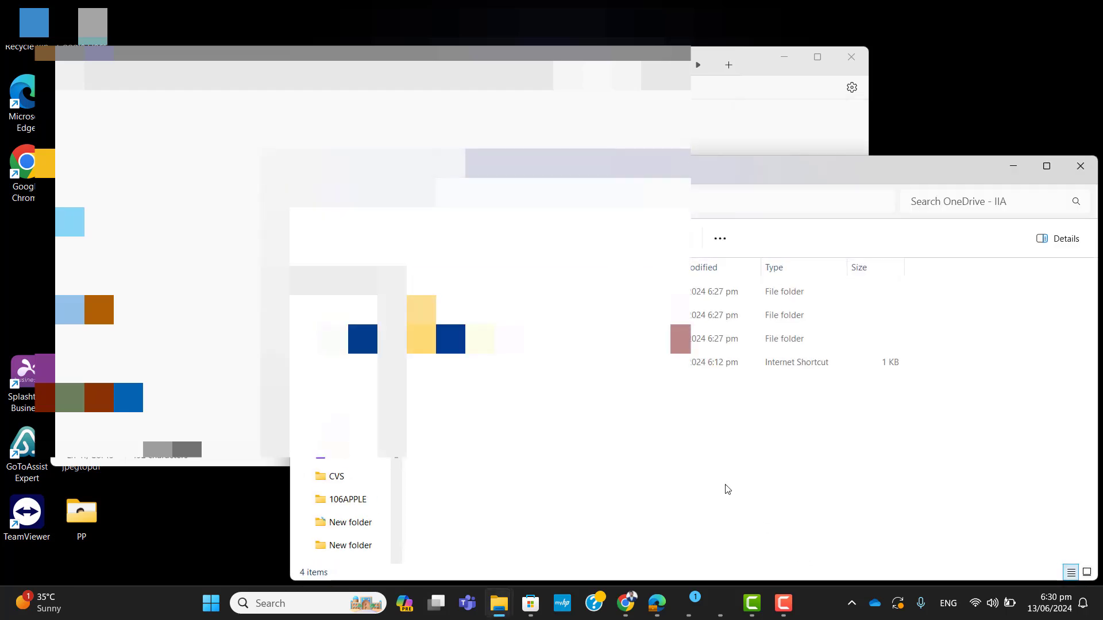
double_click(705, 171)
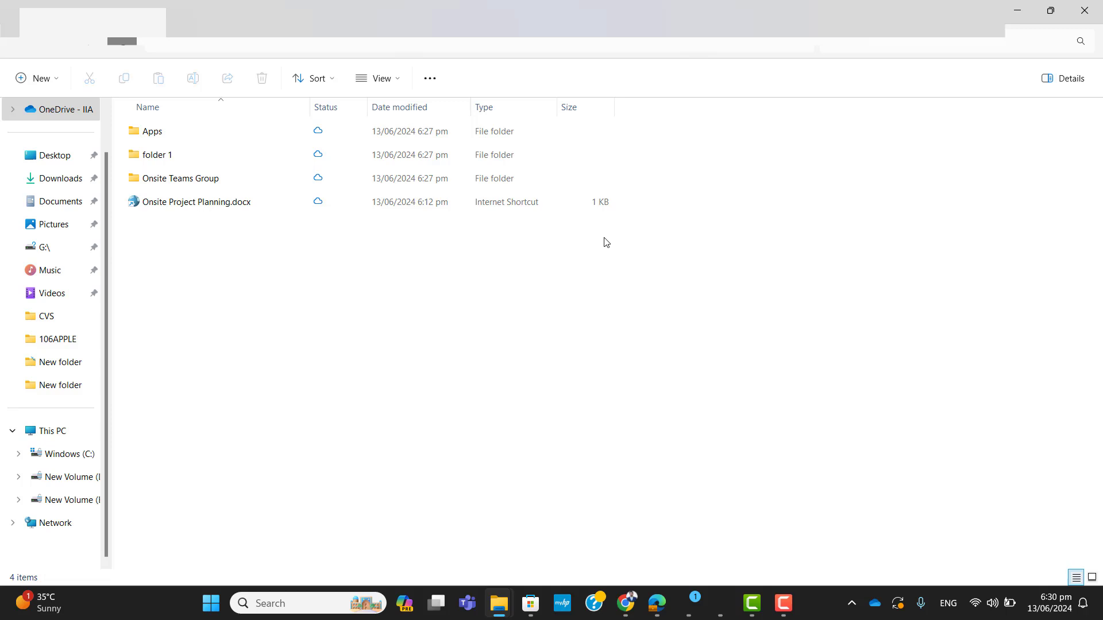
left_click(784, 617)
Step: Create a new Microsoft Excel worksheet in the local OneDrive folder, keeping its default name
left_click(219, 292)
right_click(218, 291)
mouse_move(297, 408)
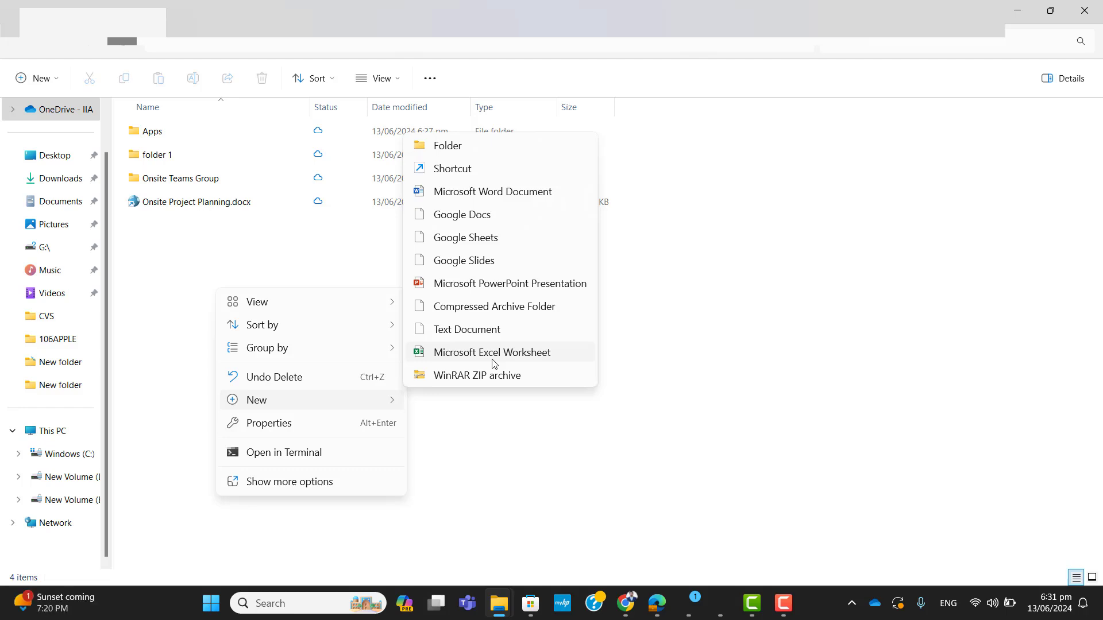
left_click(506, 357)
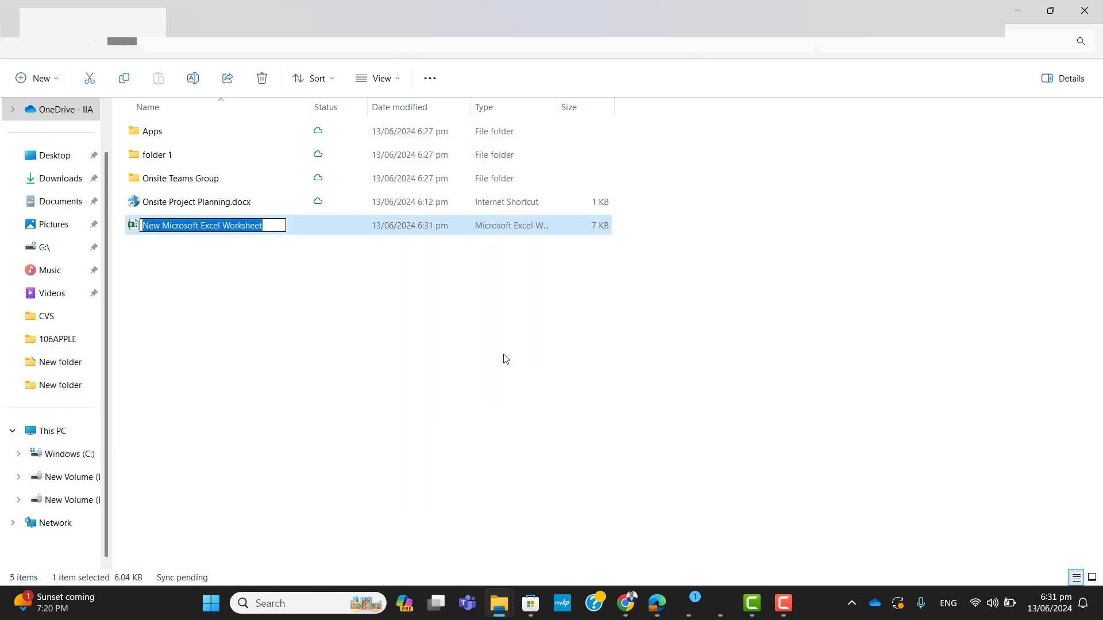
left_click(284, 378)
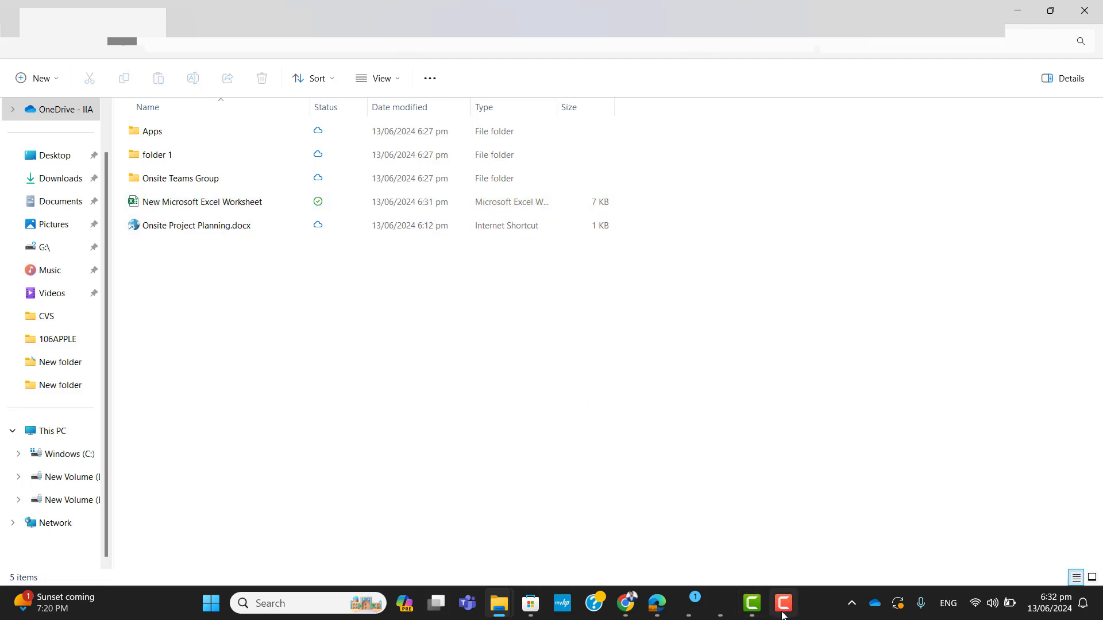
Step: Free up local space for New Microsoft Excel Worksheet so that it is stored only online
right_click(228, 204)
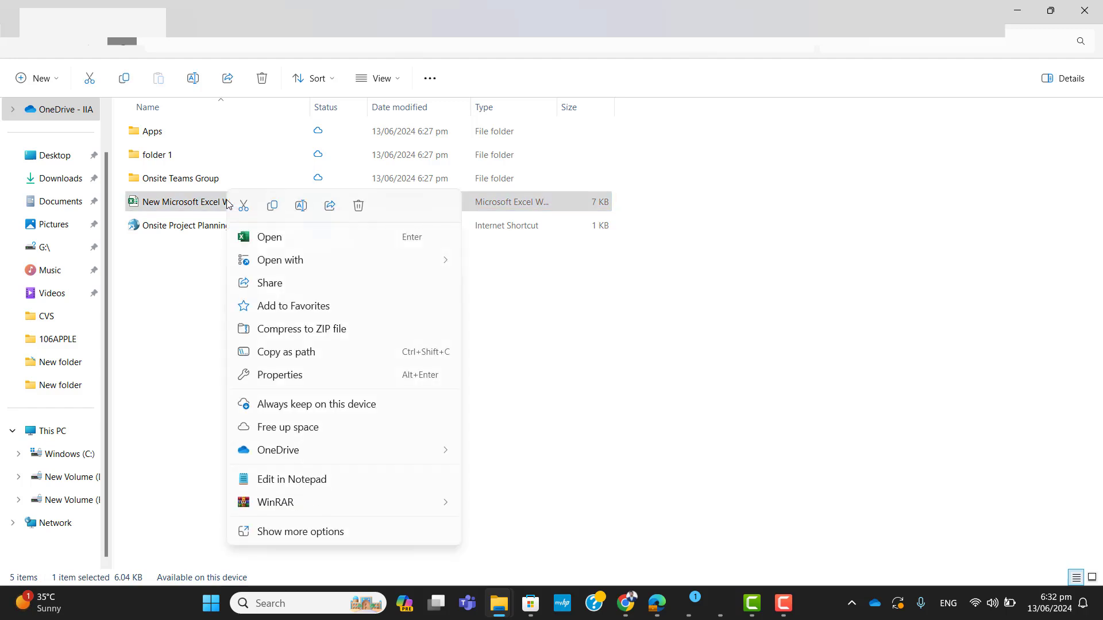
left_click(308, 533)
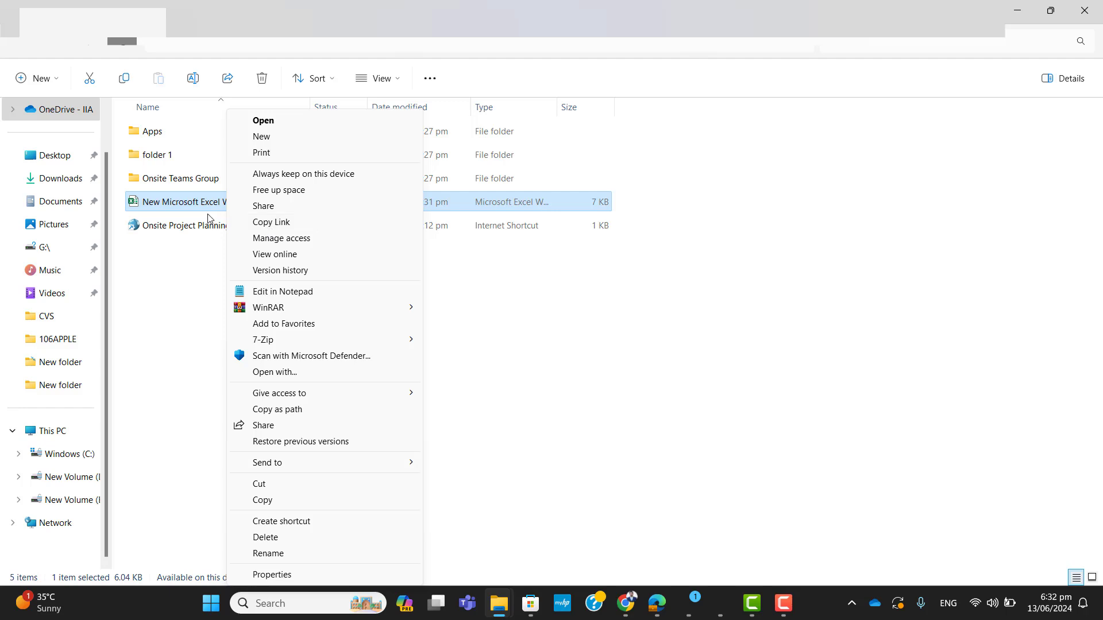
left_click(278, 195)
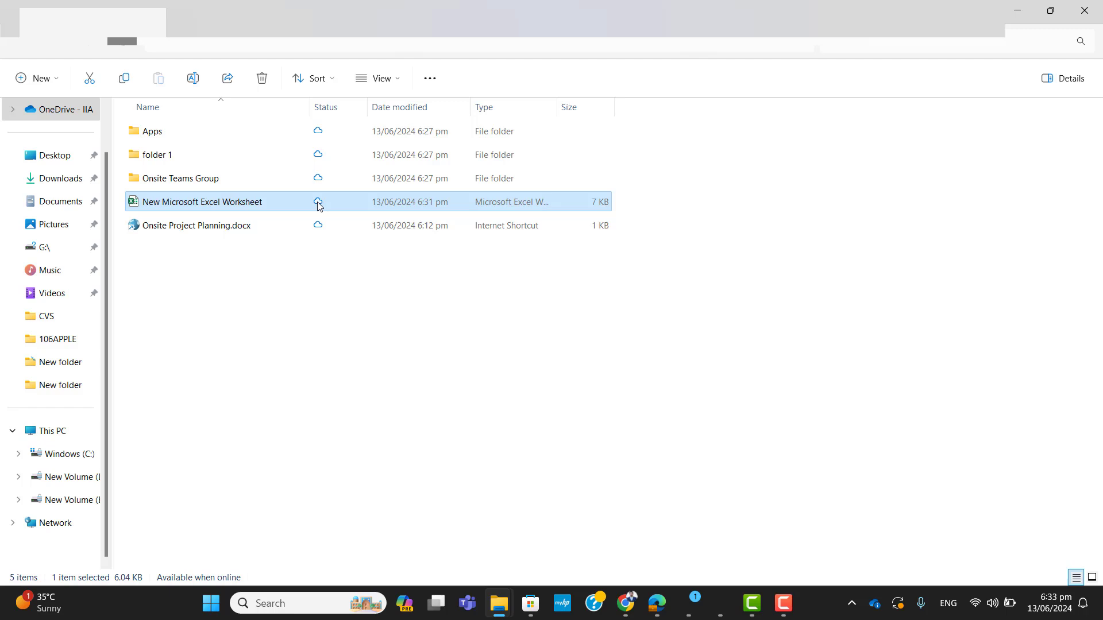
mouse_move(784, 614)
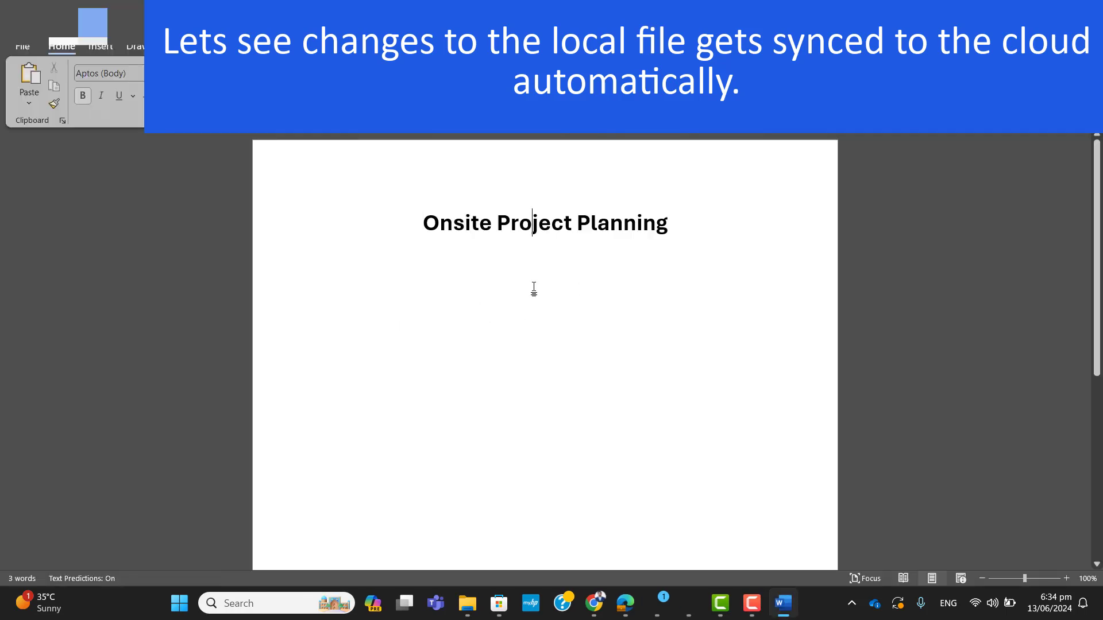
Step: Sign in again from the open Onsite Project Planning document in Word and add three line breaks after the title
left_click(532, 288)
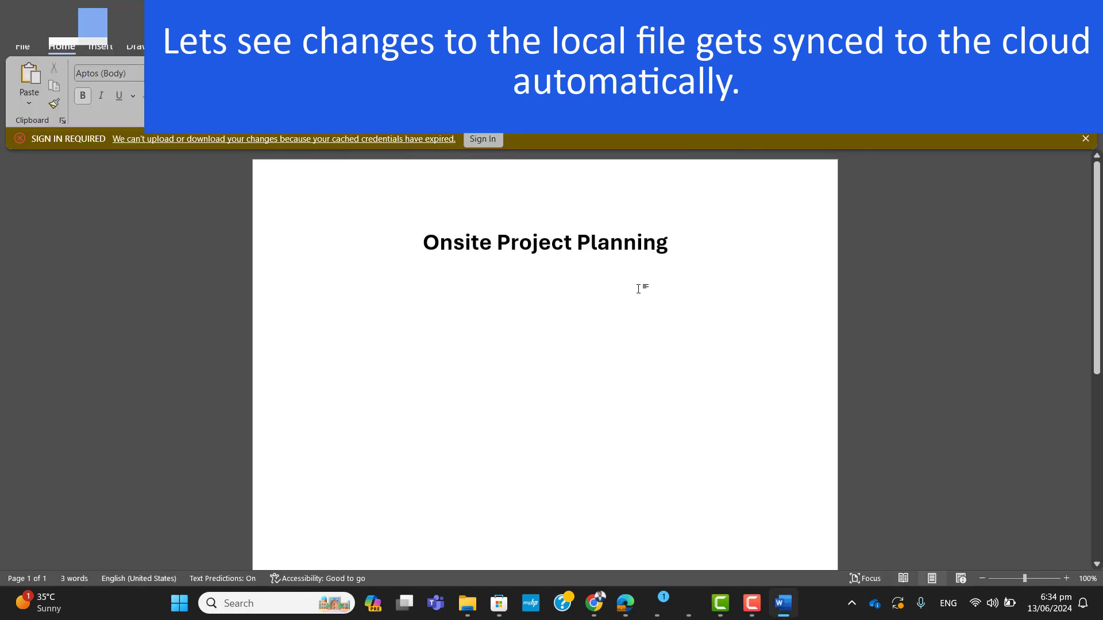
left_click(483, 139)
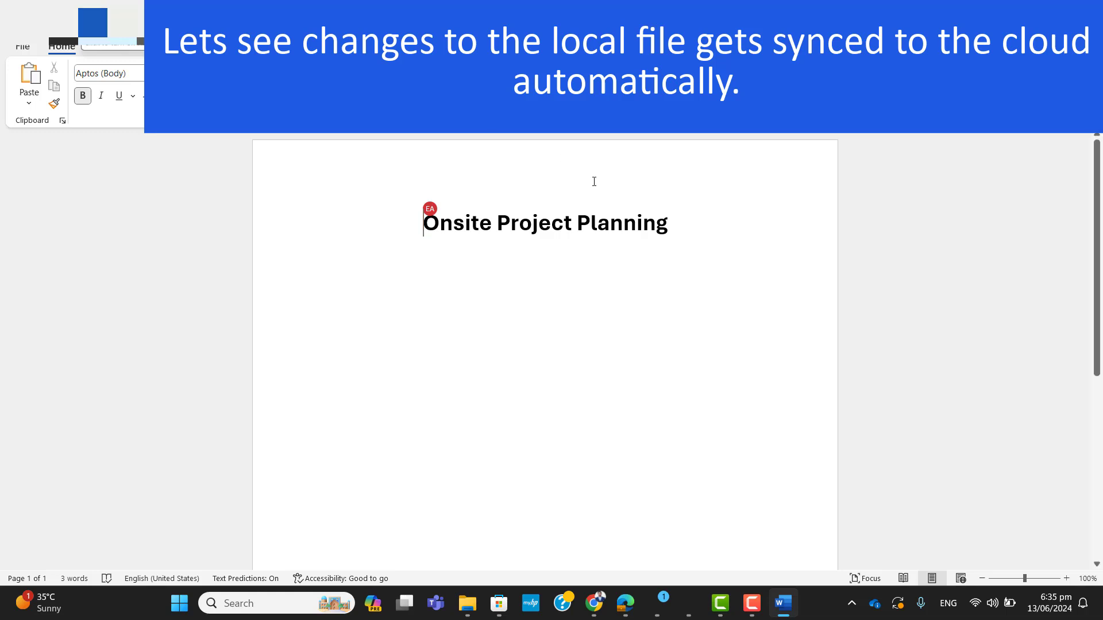
left_click(672, 222)
key("Return")
key("Return")
key("Return")
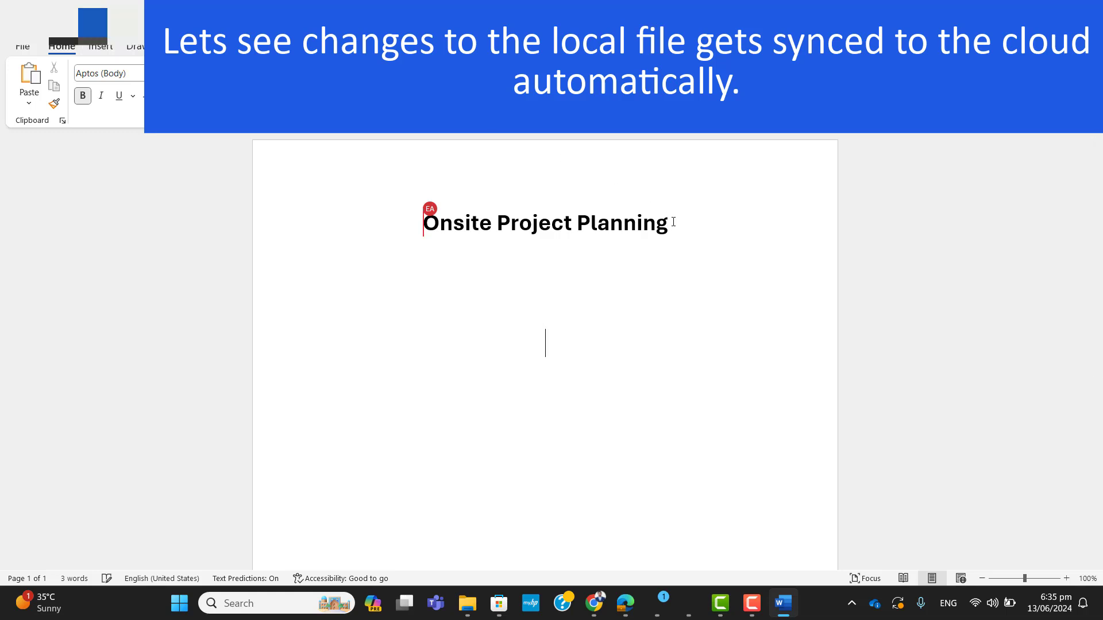
Step: Add the numbered line "1- Please get all the required equipments for the project." below the Onsite Project Planning title
type("!")
key("BackSpace")
type("1-")
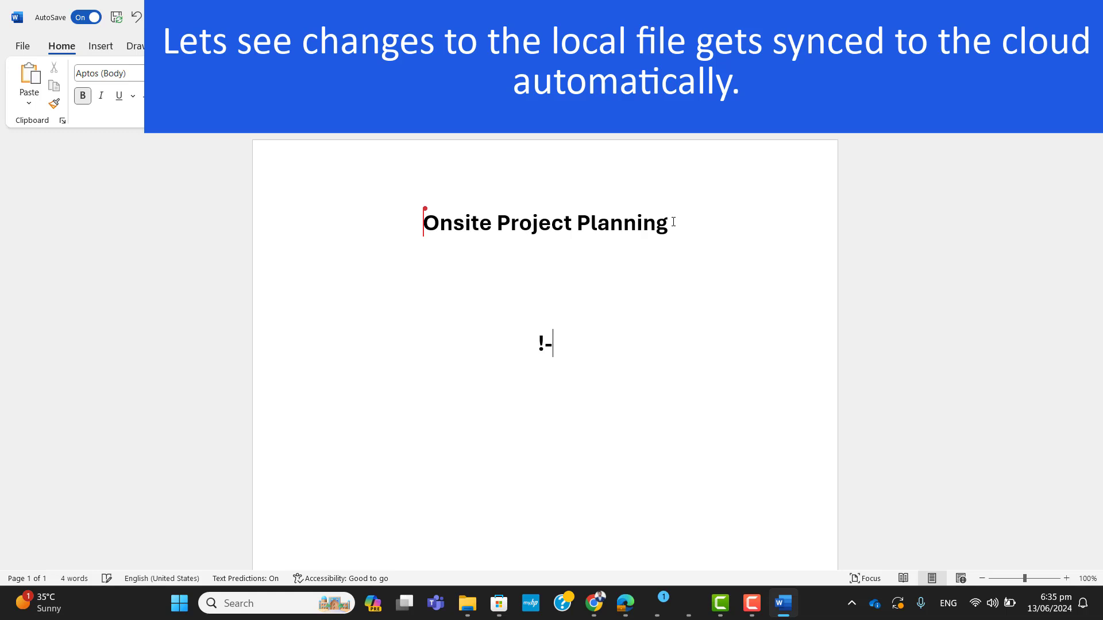
key("BackSpace")
key("BackSpace")
type("1-")
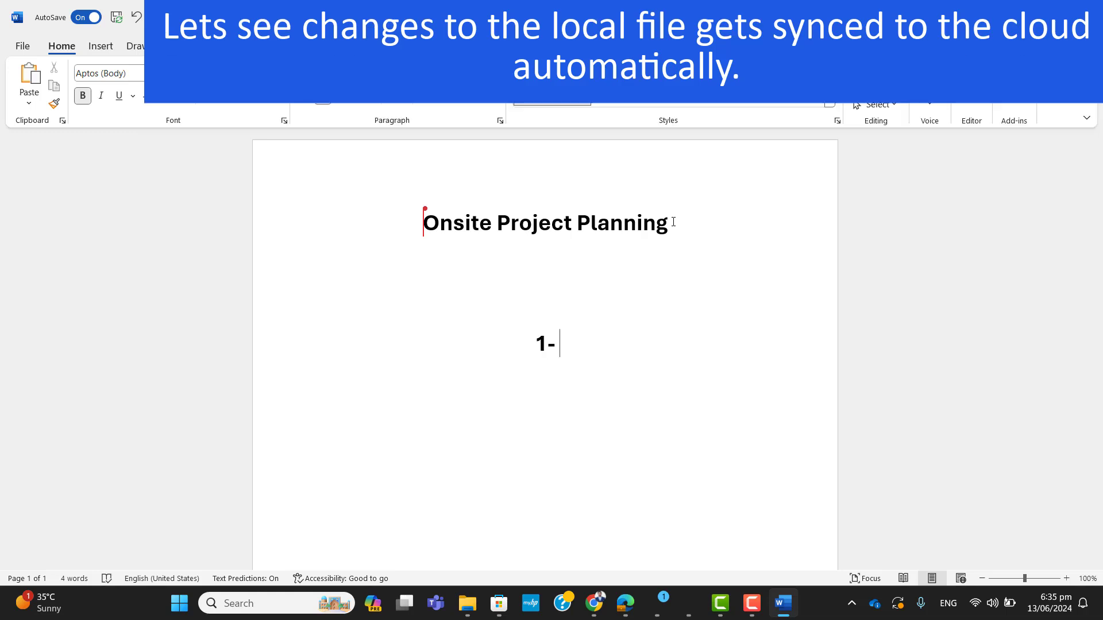
type(" Please ")
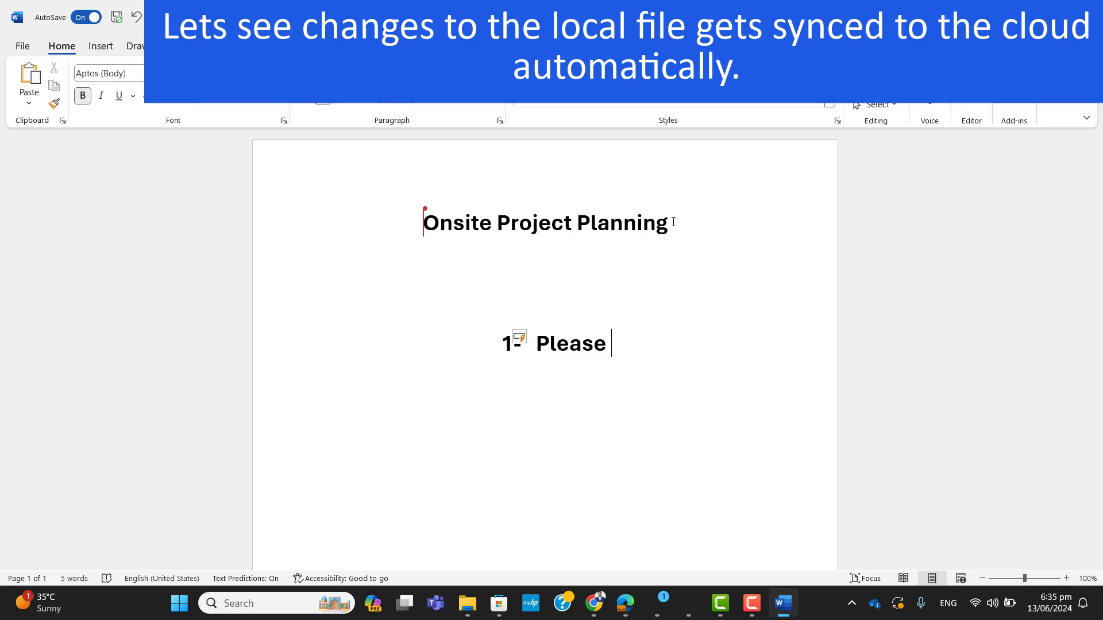
type("get all the requir")
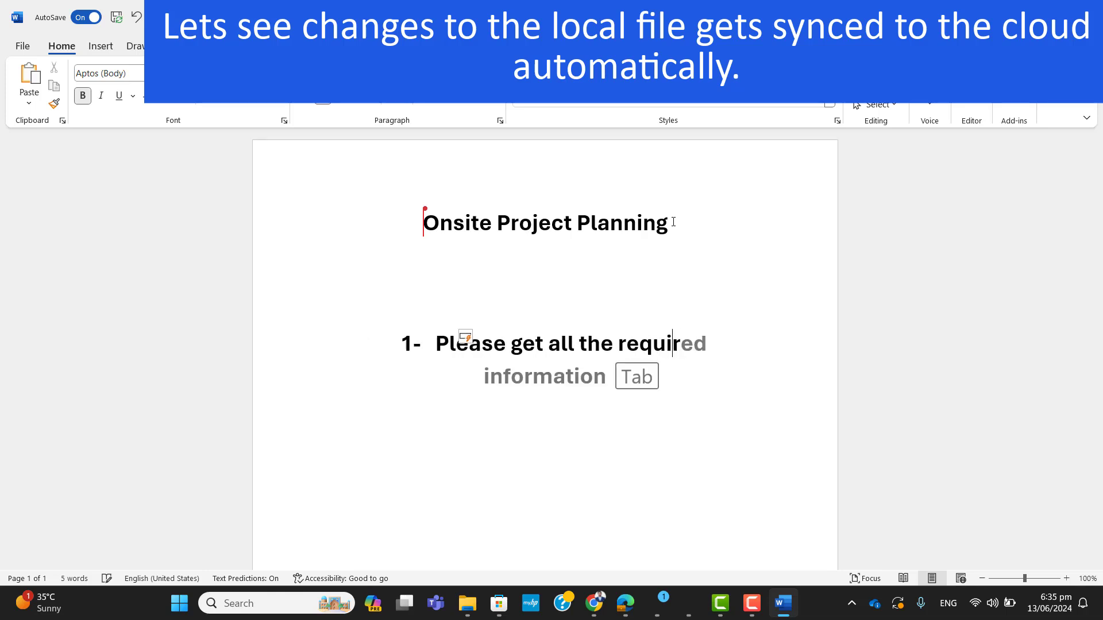
type("t")
key("BackSpace")
type("red ")
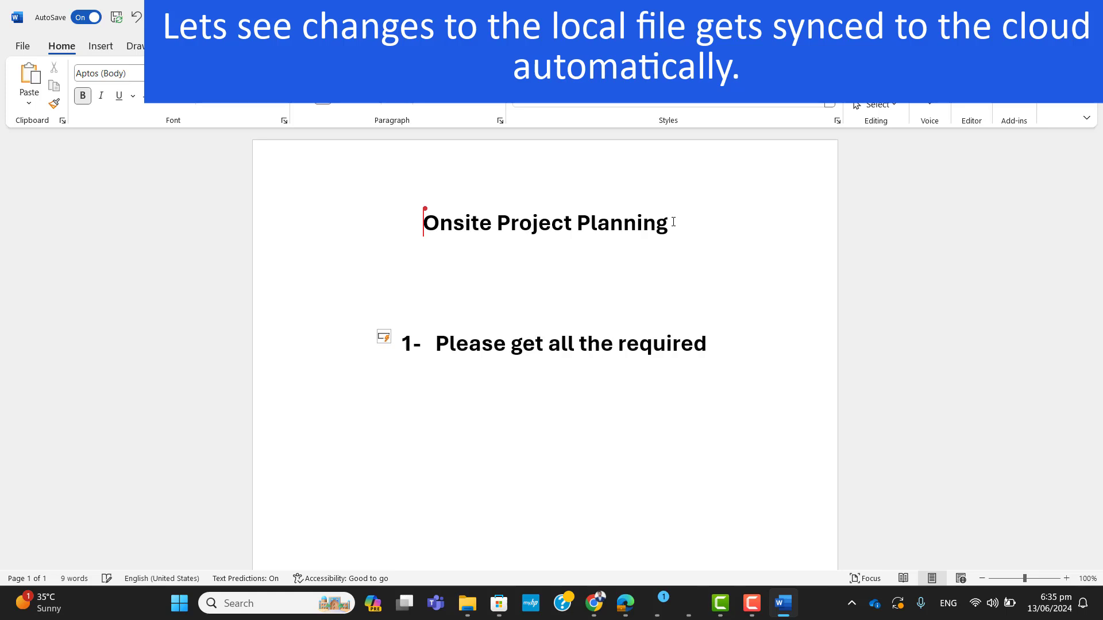
type("equip")
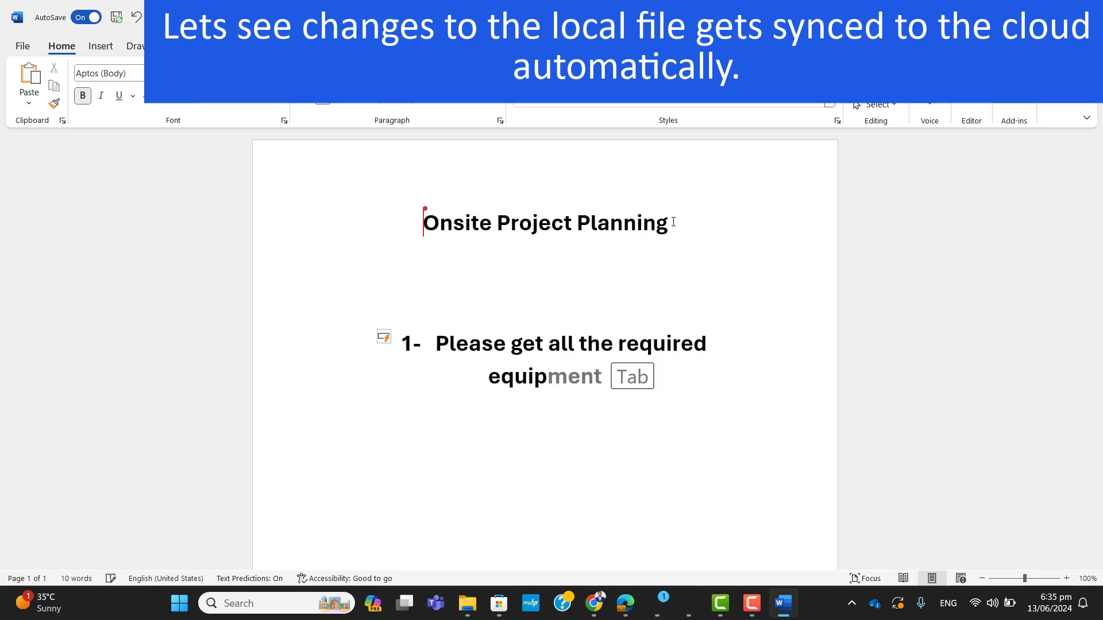
key("BackSpace")
key("BackSpace")
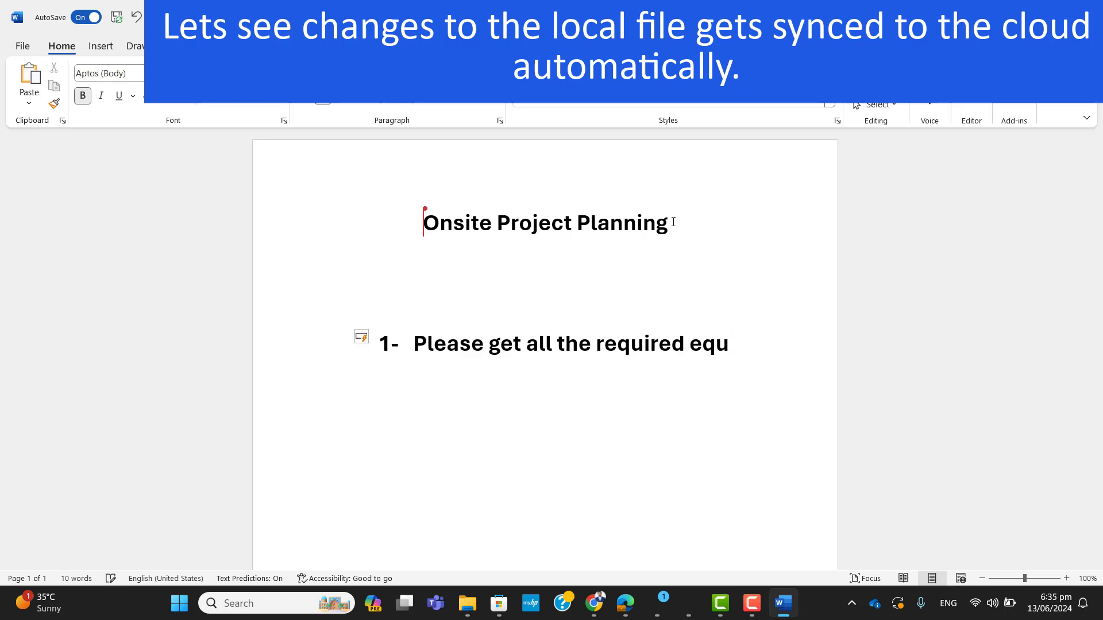
type("ipments ")
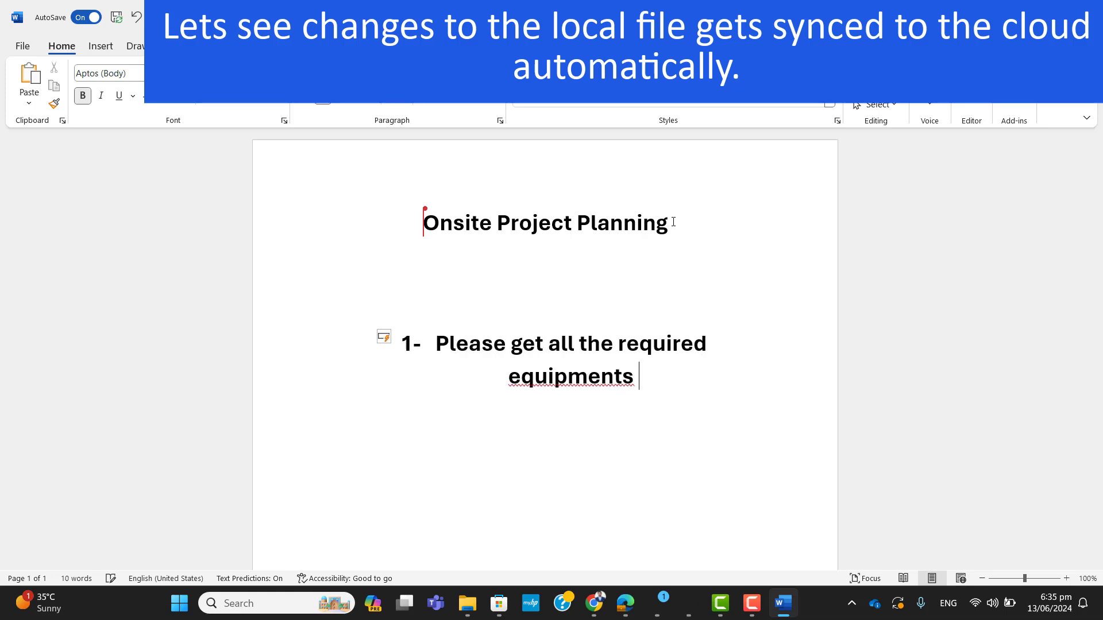
type("for he")
key("BackSpace")
key("BackSpace")
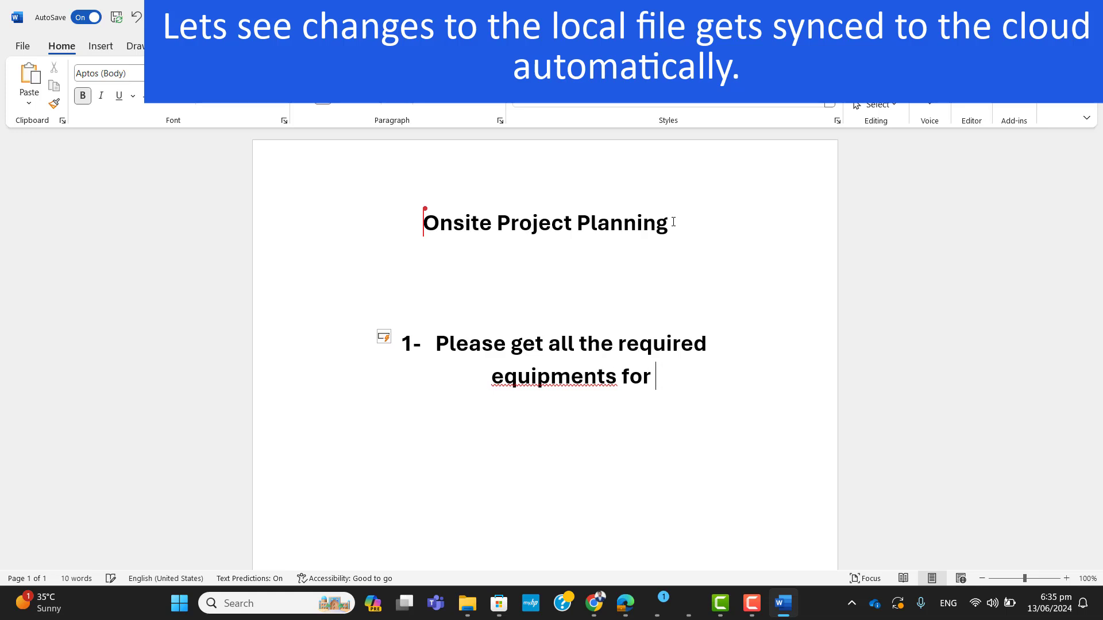
type("the project.")
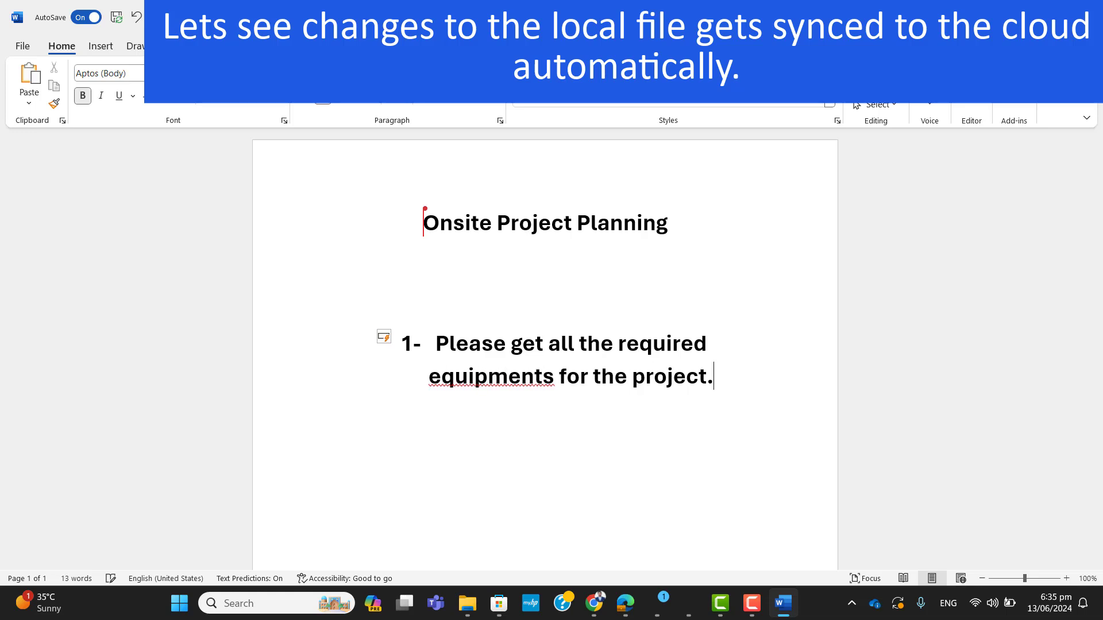
Step: Return to the local Onsite Teams Group folder and check the sync status of Onsite Project Planning
left_click(662, 330)
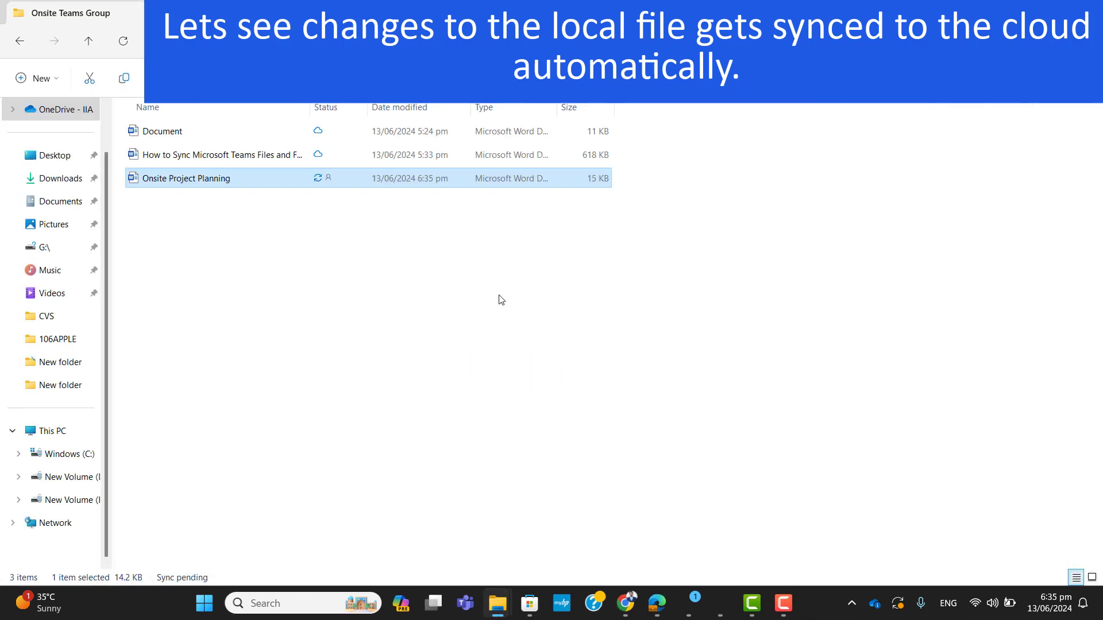
left_click(355, 345)
left_click(317, 181)
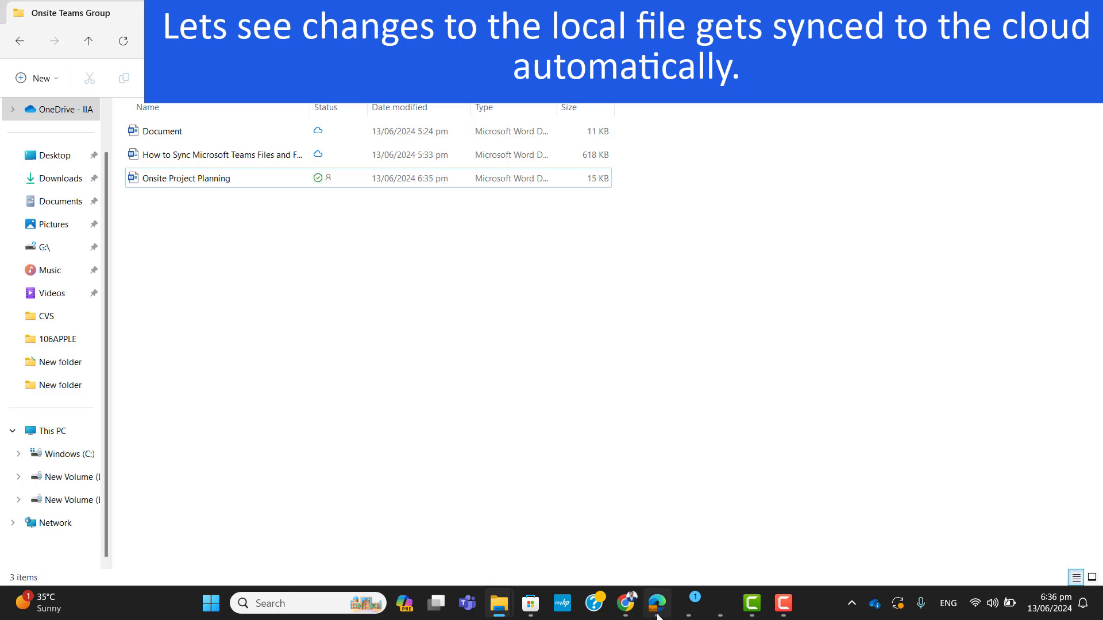
Step: Switch to OneDrive in the browser and open Onsite Project Planning.docx from the Onsite Teams Group folder
mouse_move(658, 614)
left_click(431, 433)
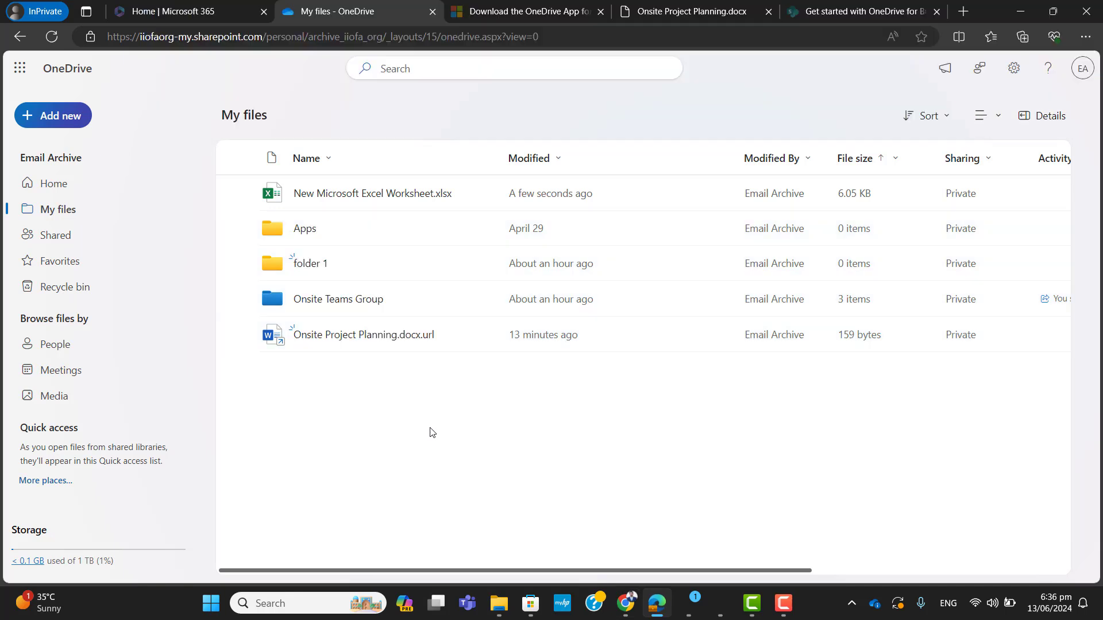
left_click(328, 303)
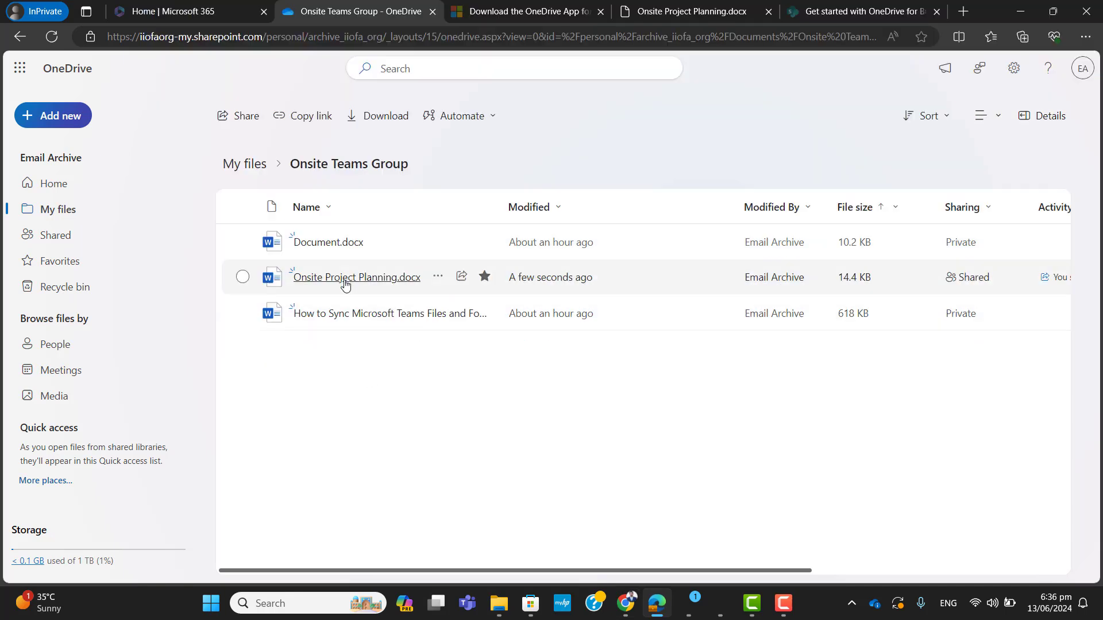
left_click(344, 282)
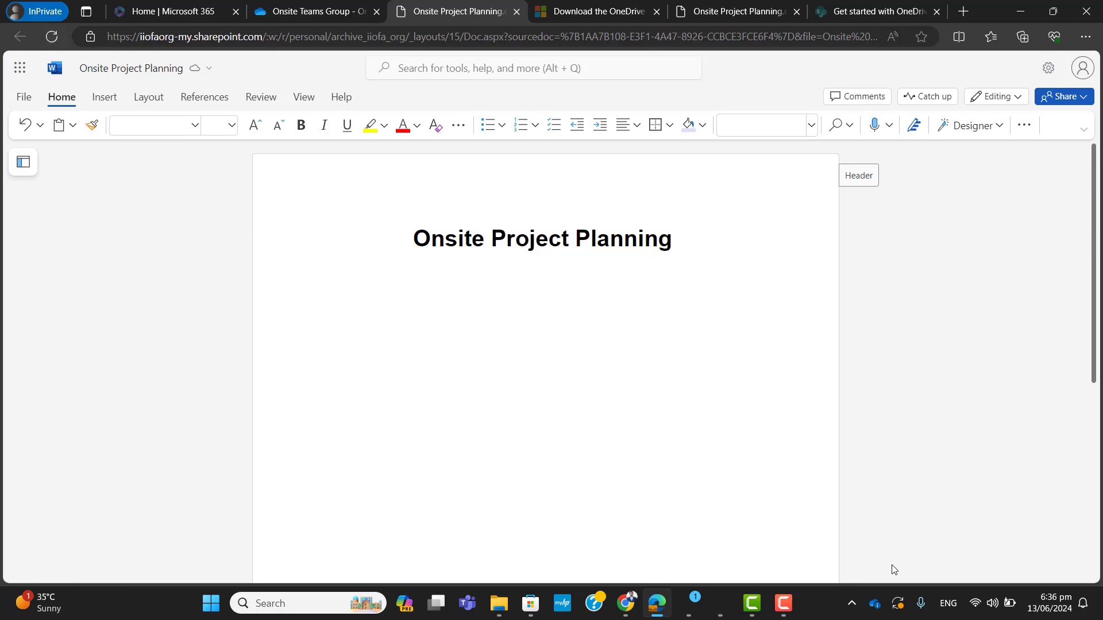
Step: Check the recent activity in the OneDrive desktop client and examine the newly added line in the online document
left_click(874, 606)
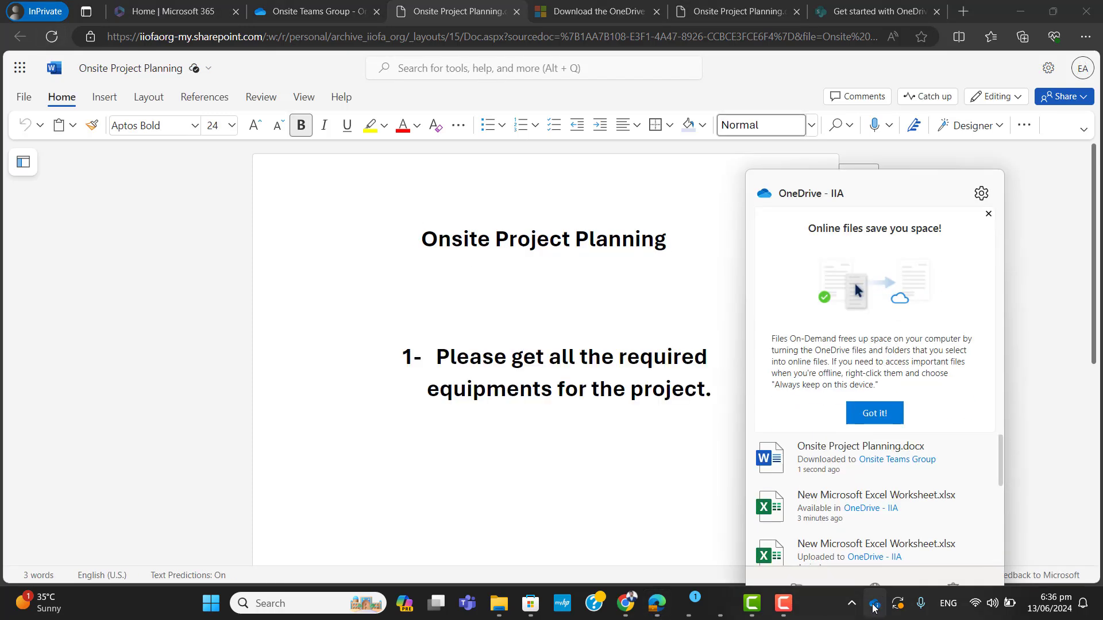
left_click(874, 606)
left_click(717, 397)
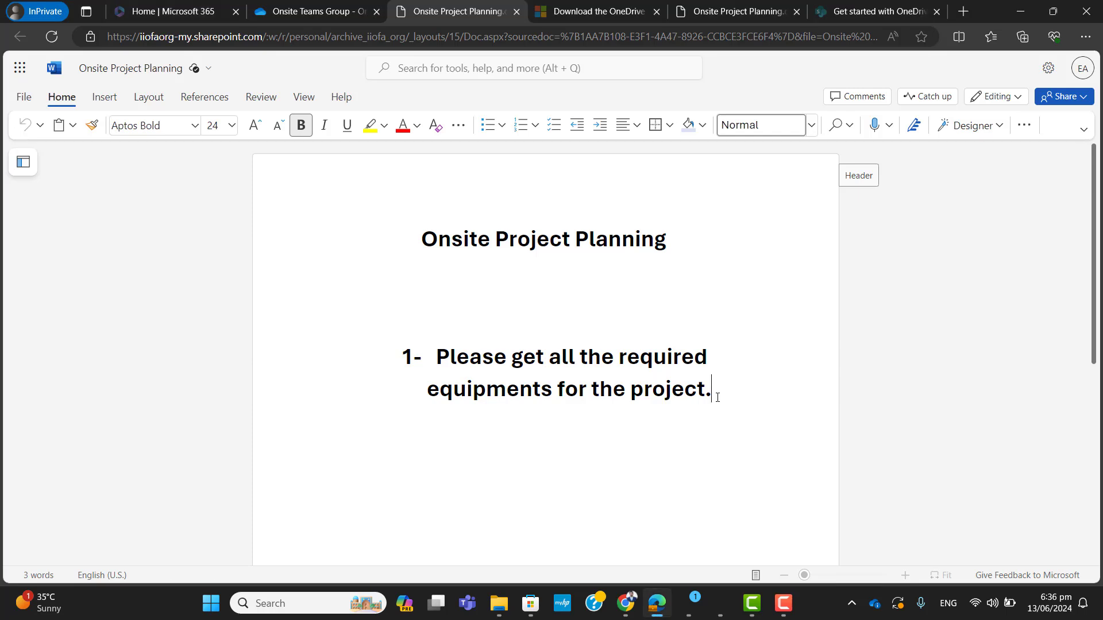
left_click_drag(705, 399, 347, 357)
left_click(579, 389)
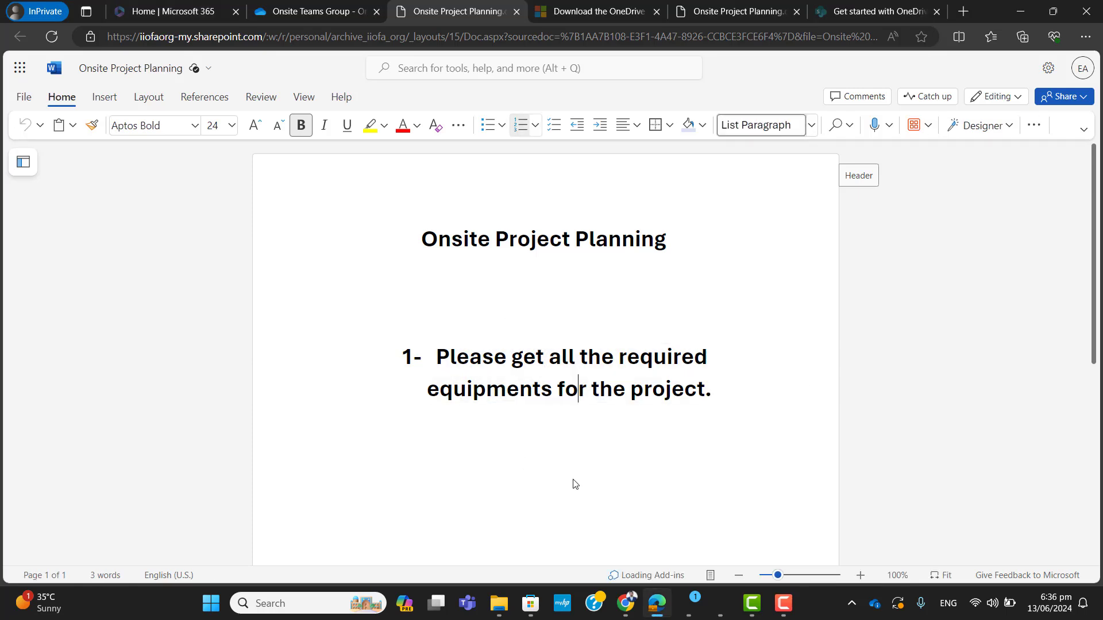
Step: Minimize the browser, view OneDrive as a location for saving a copy of Onsite Project Planning in desktop Word, and close Word
left_click(1019, 12)
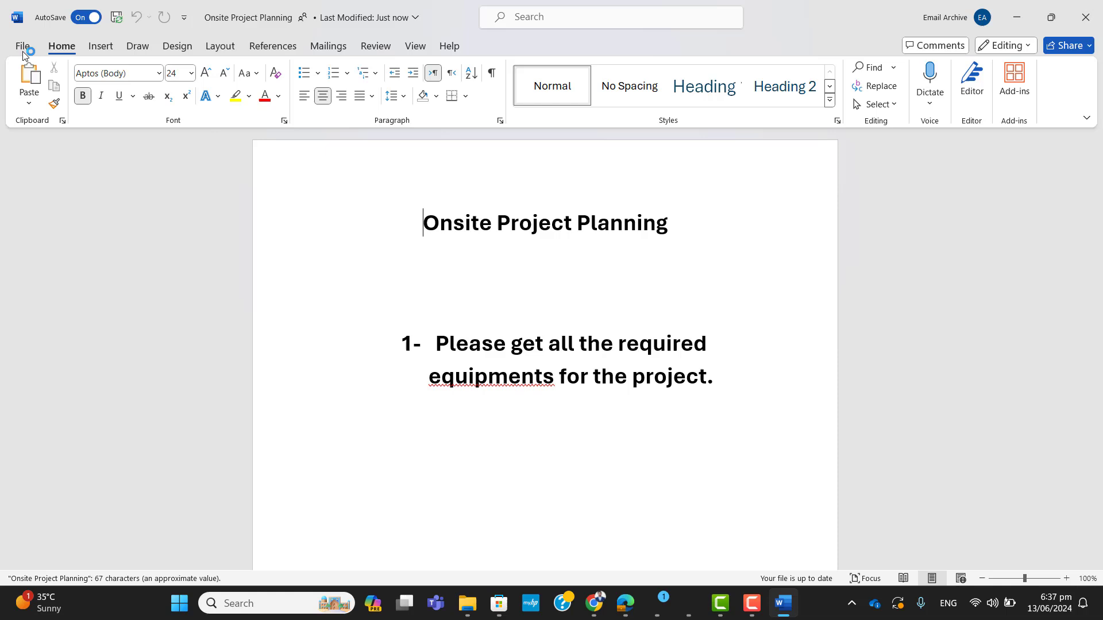
left_click(23, 46)
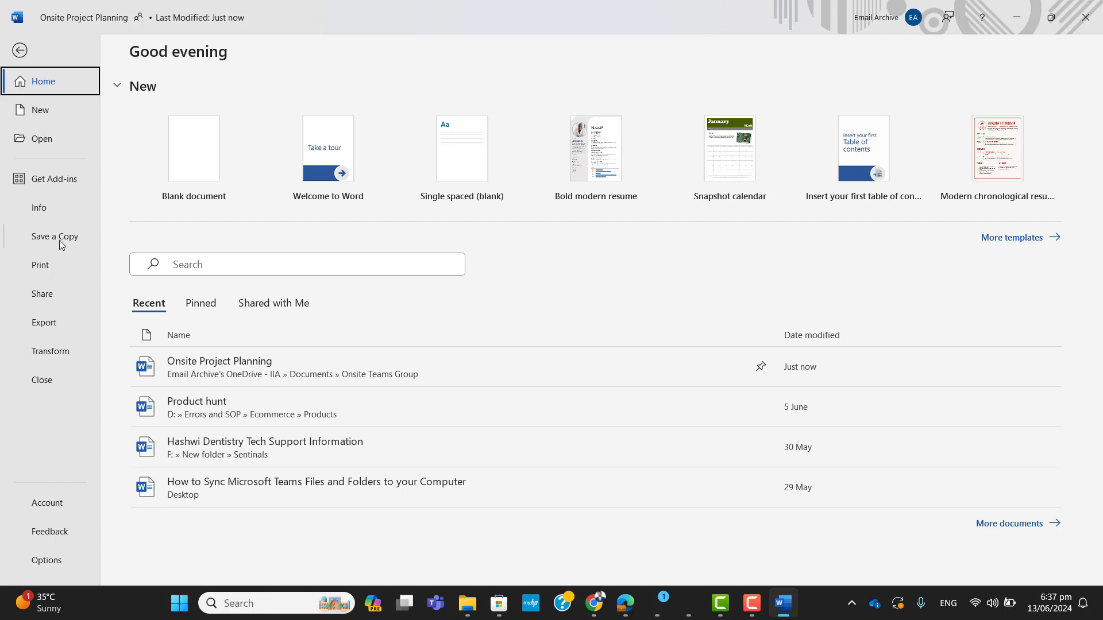
left_click(60, 237)
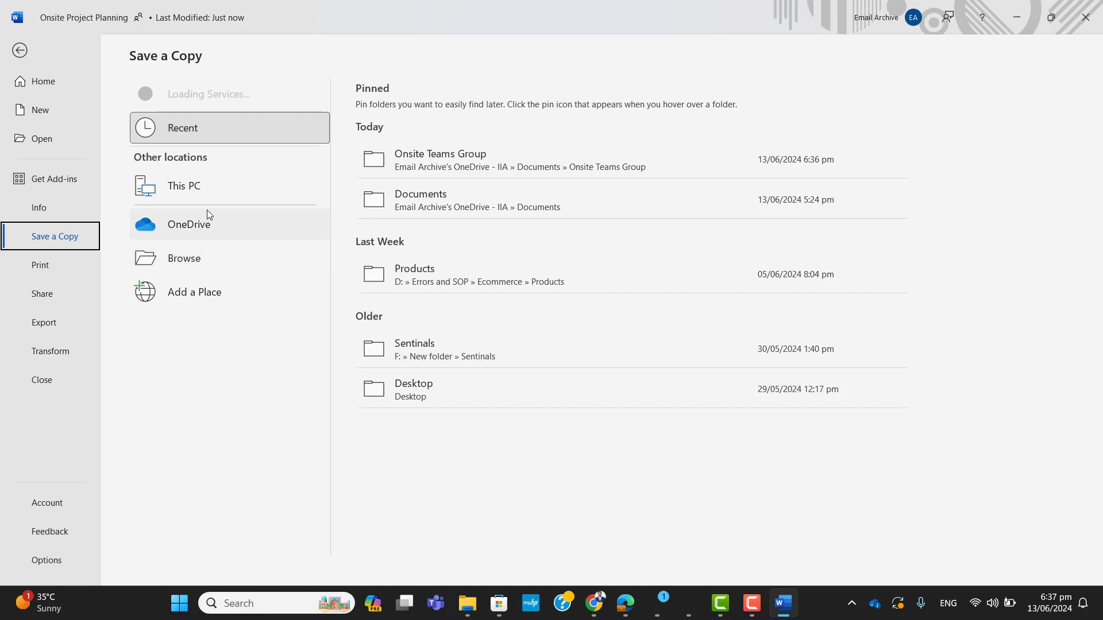
left_click(205, 226)
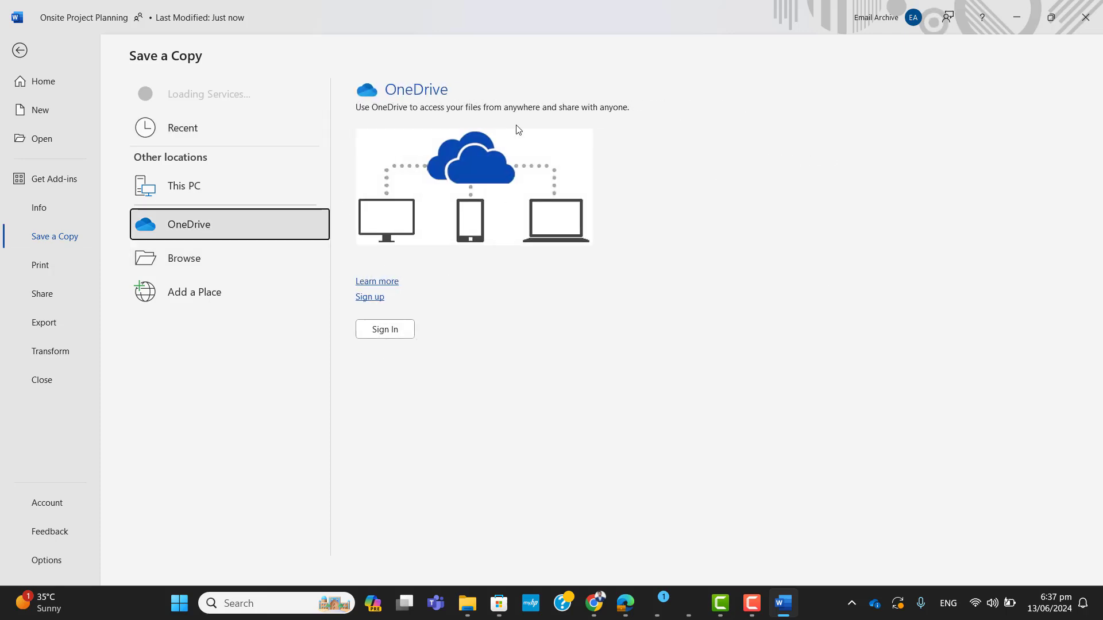
left_click(1084, 18)
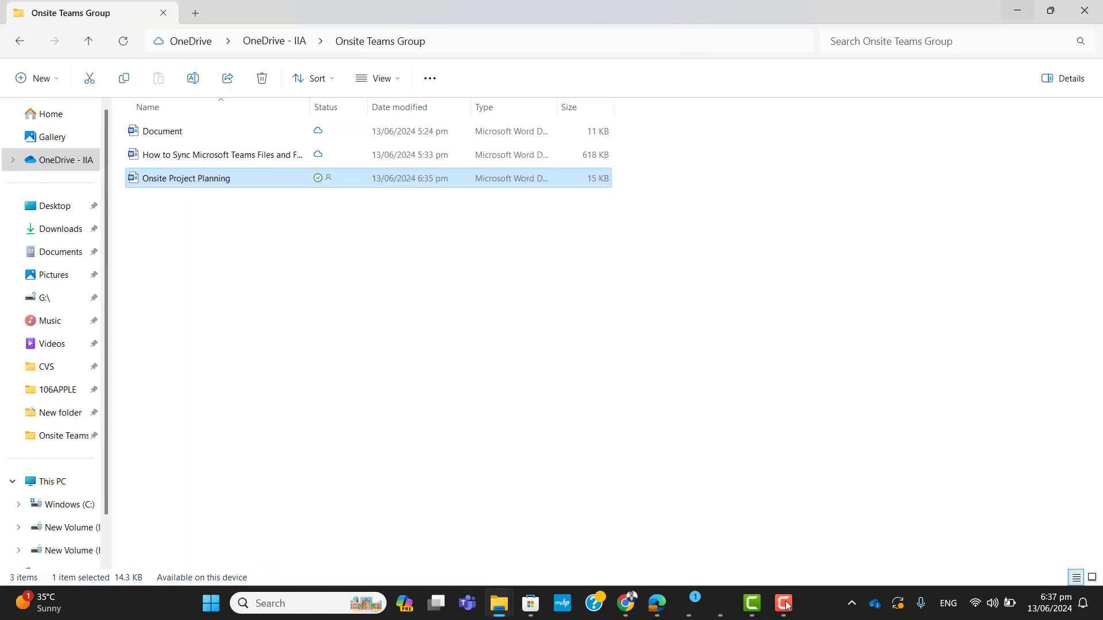